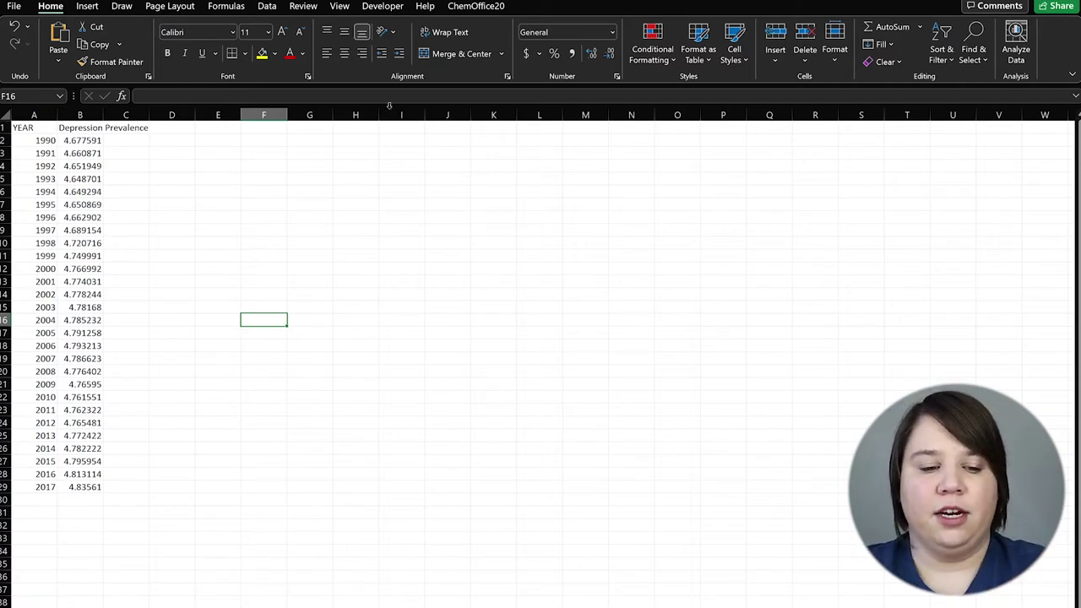
Step: Select the year and depression prevalence values in A2:B29
left_click_drag(27, 142, 85, 487)
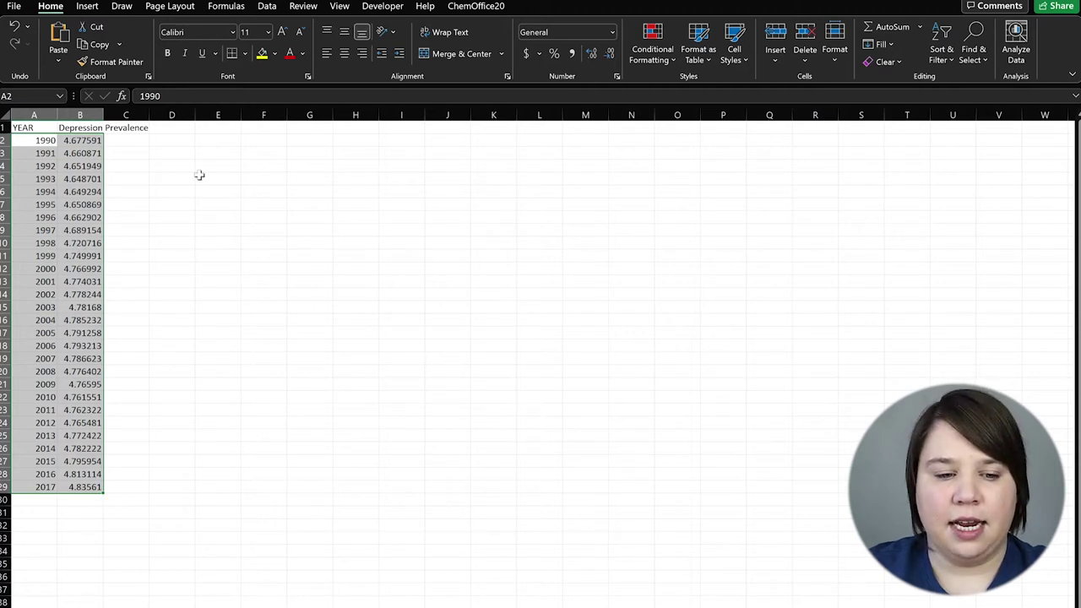
left_click(88, 7)
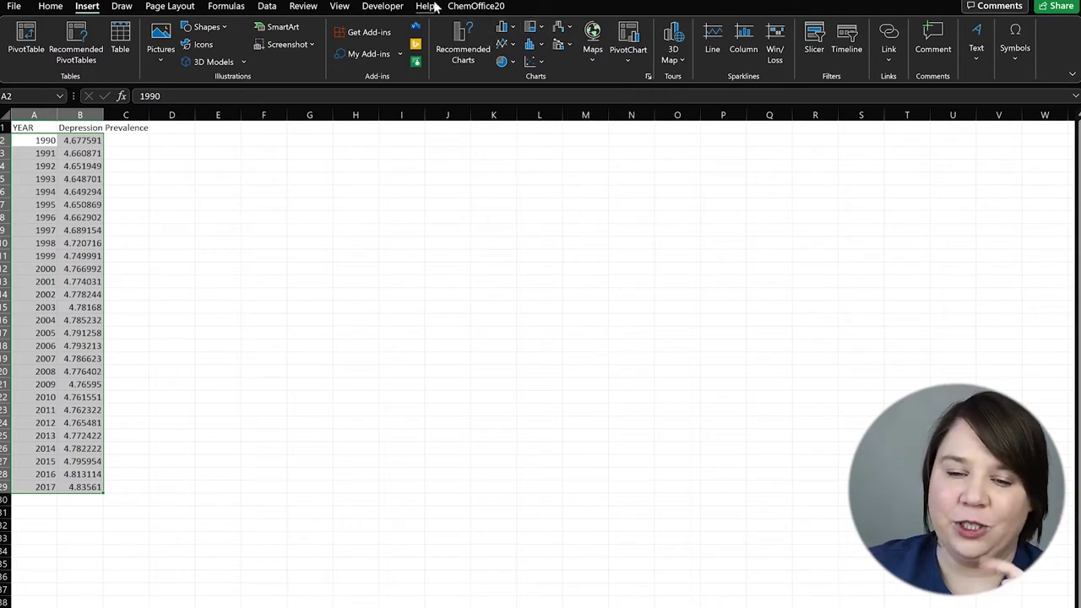
left_click(533, 44)
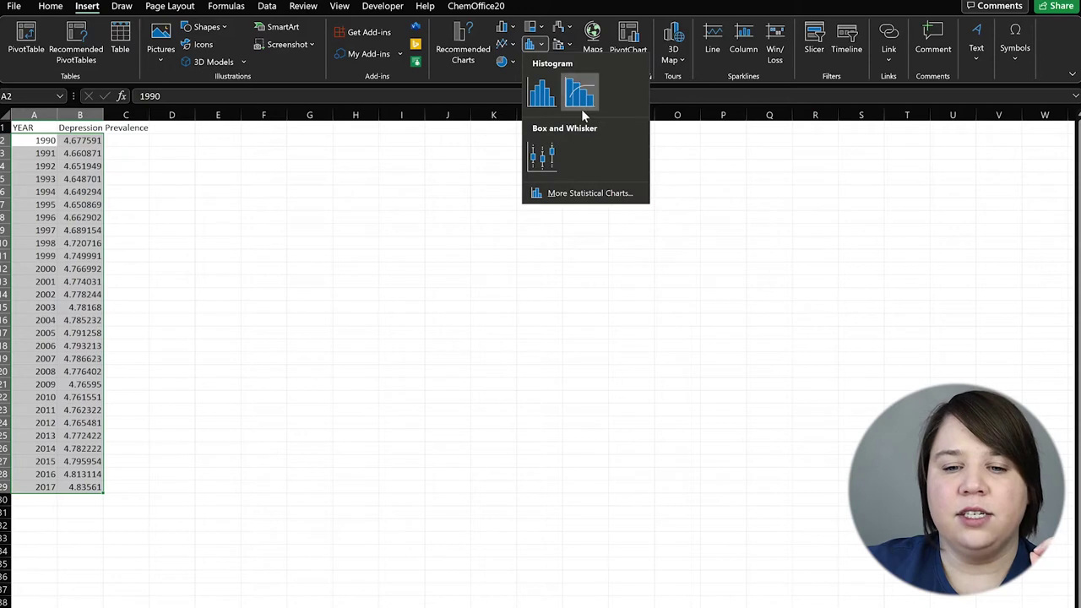
left_click(543, 100)
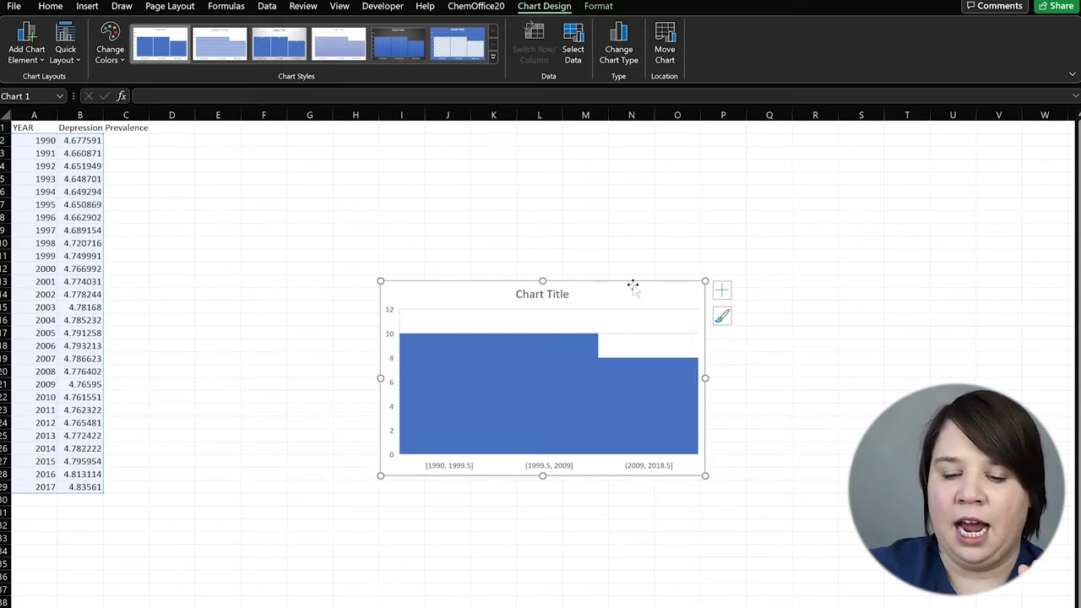
key("Delete")
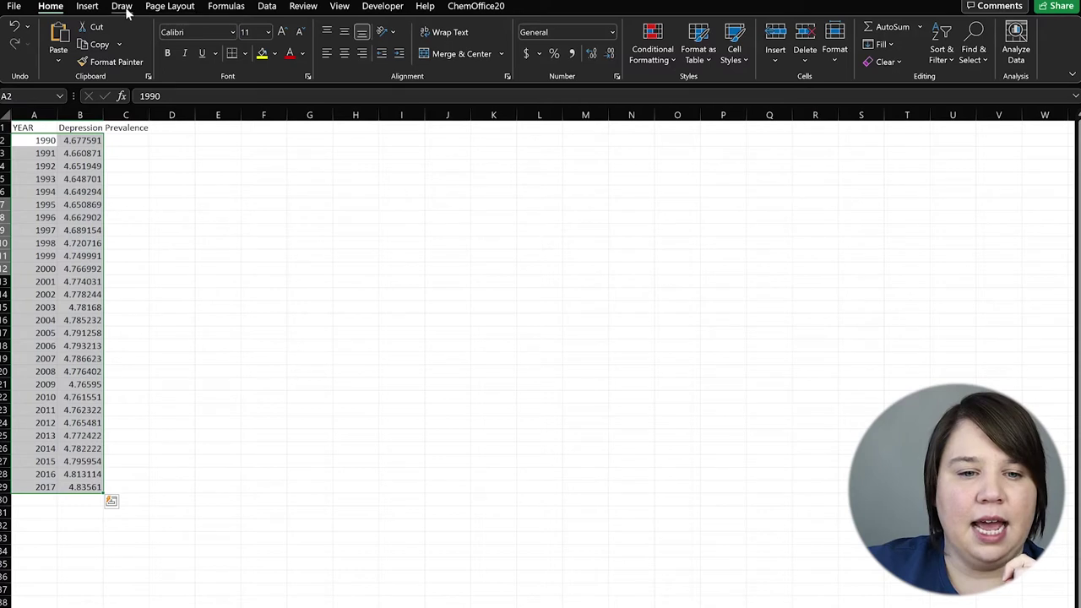
Step: Insert a 2-D clustered column chart from the selected year and prevalence data
left_click(87, 8)
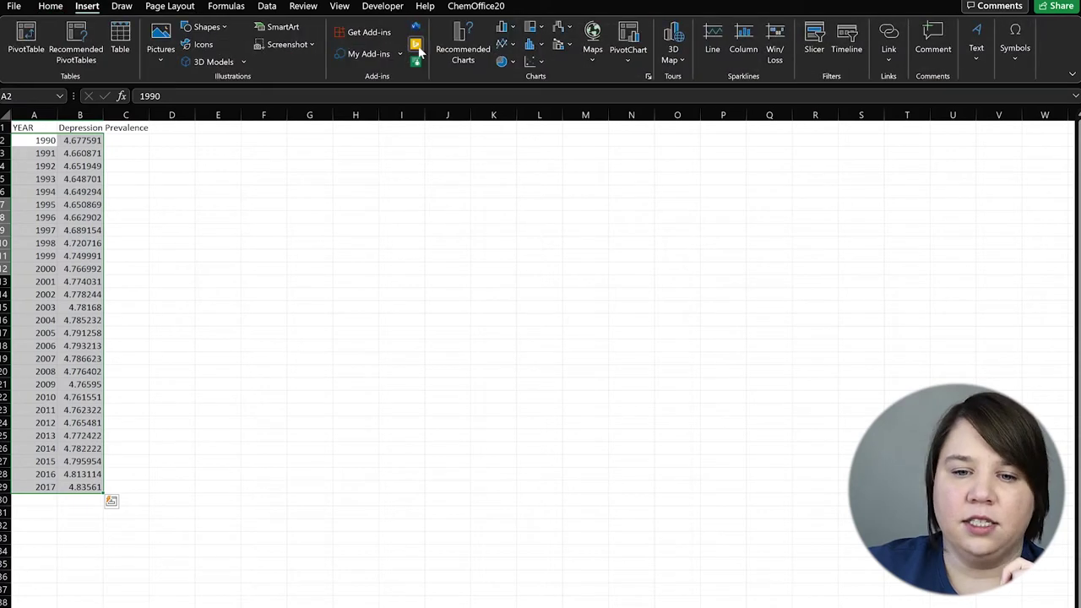
left_click(507, 28)
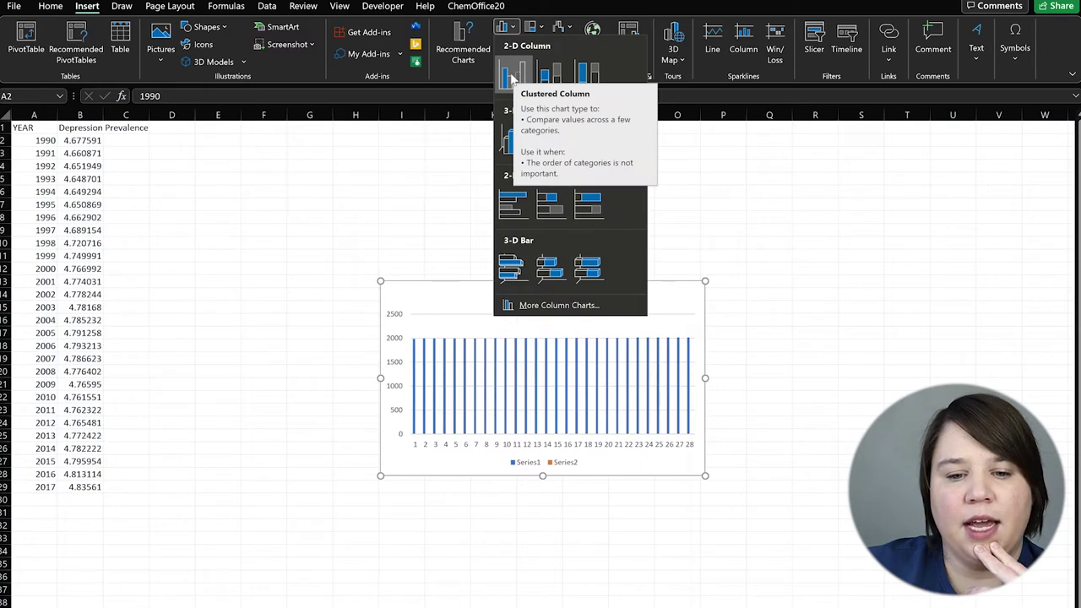
left_click(512, 78)
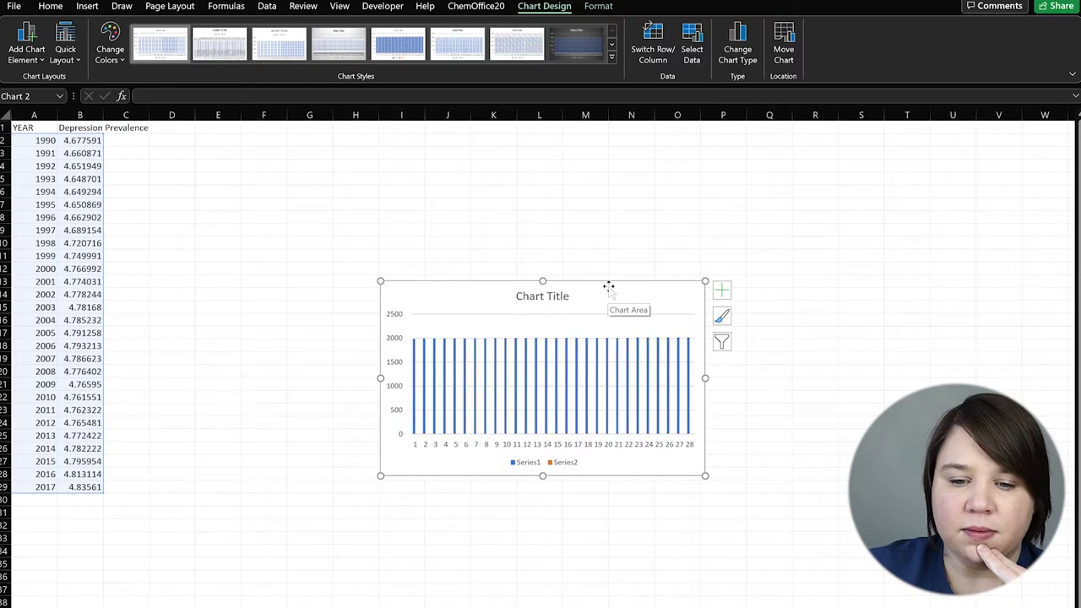
Step: In the chart's data source, set the horizontal axis labels to the years in A2:A29
left_click(692, 53)
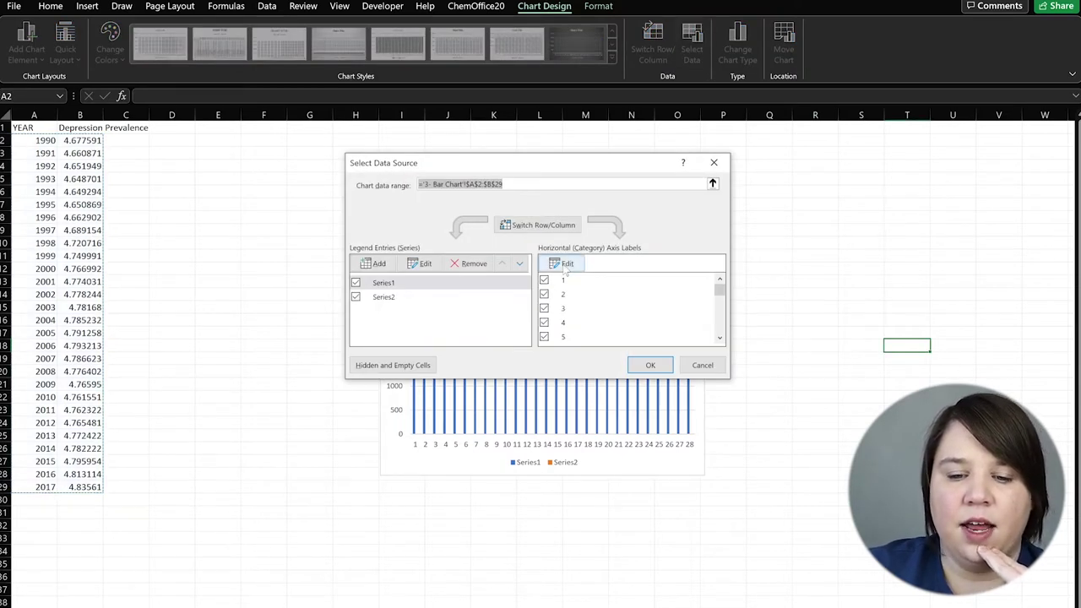
left_click(564, 263)
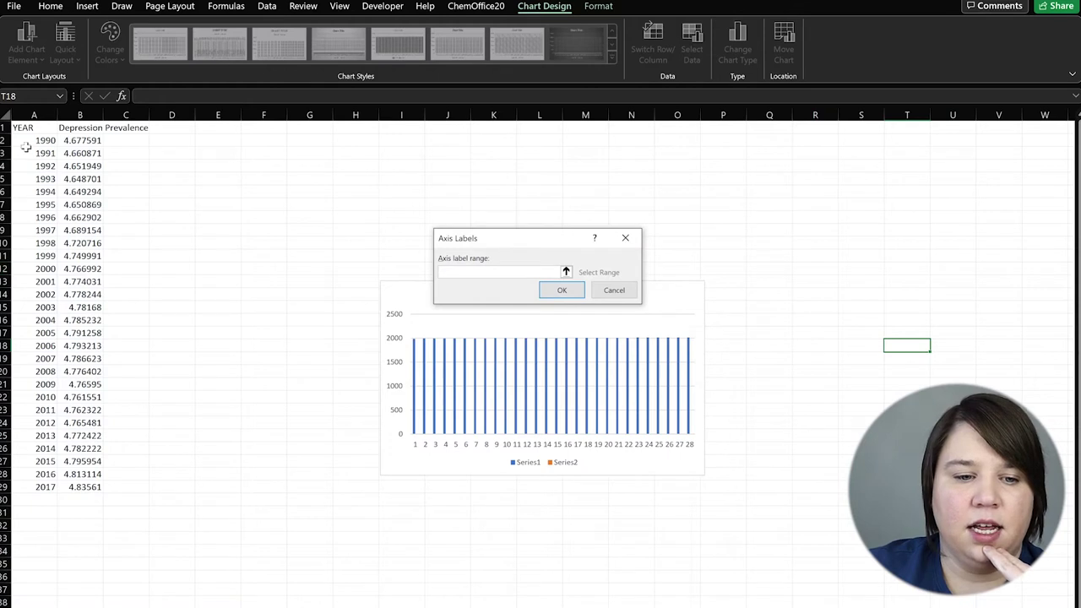
left_click_drag(37, 140, 40, 488)
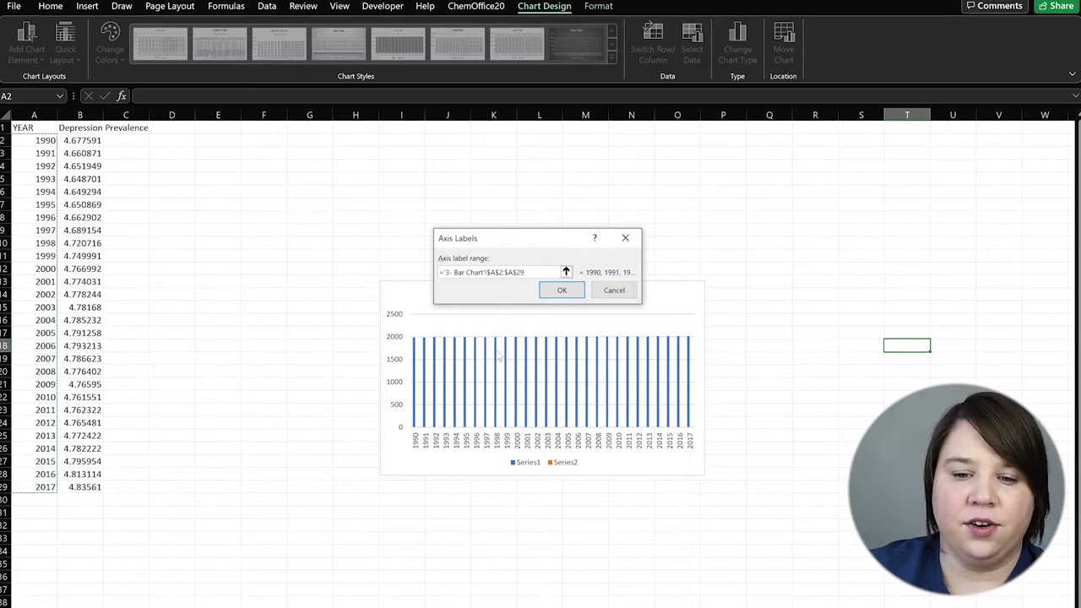
left_click(561, 290)
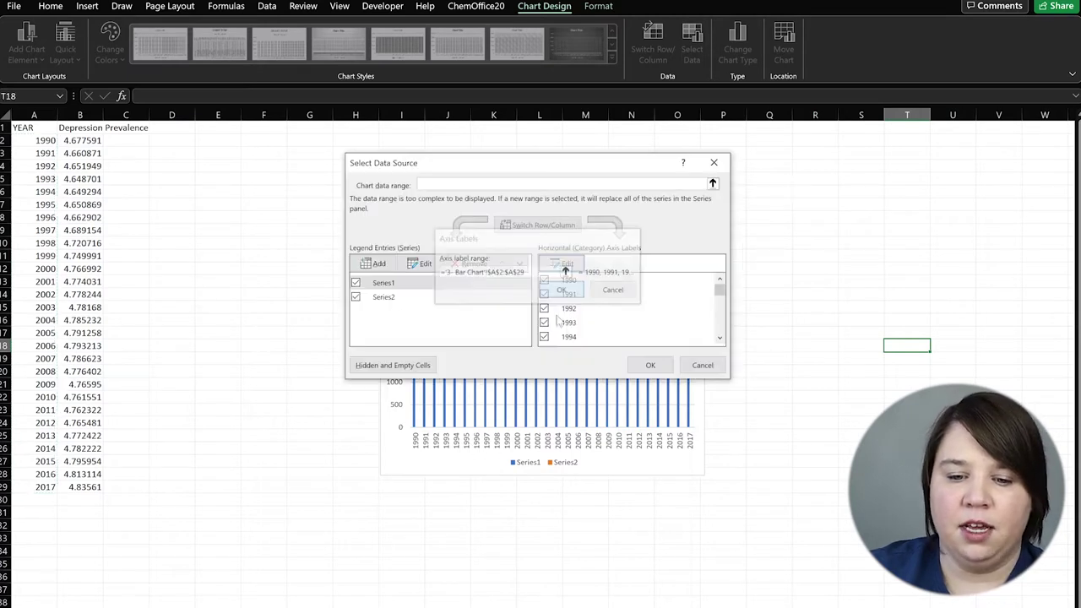
Step: Remove Series1, the year values, from the chart's data series and apply the data source changes
left_click(380, 287)
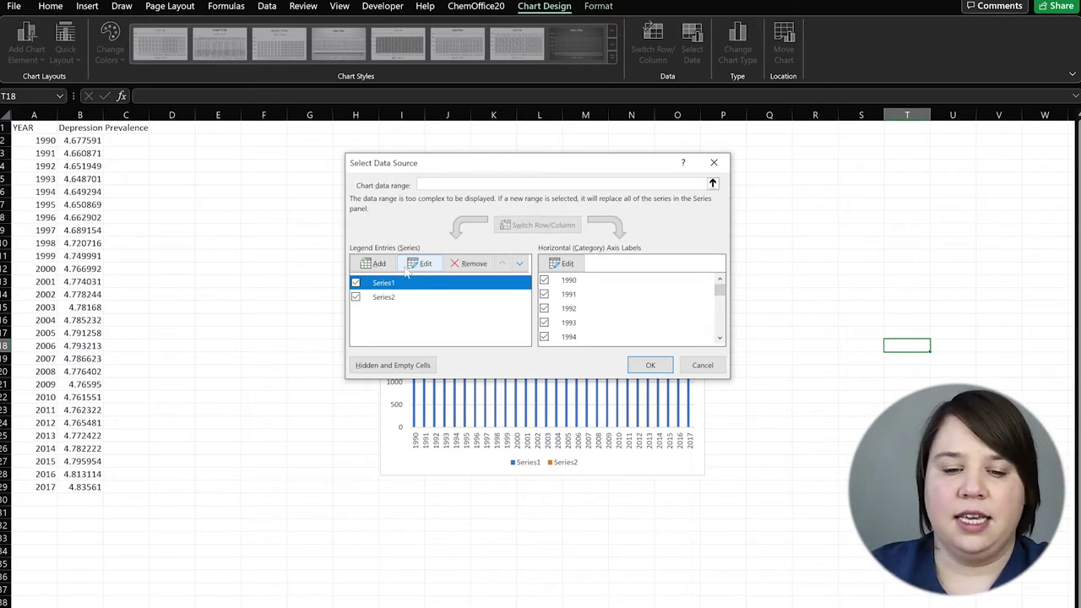
left_click(470, 265)
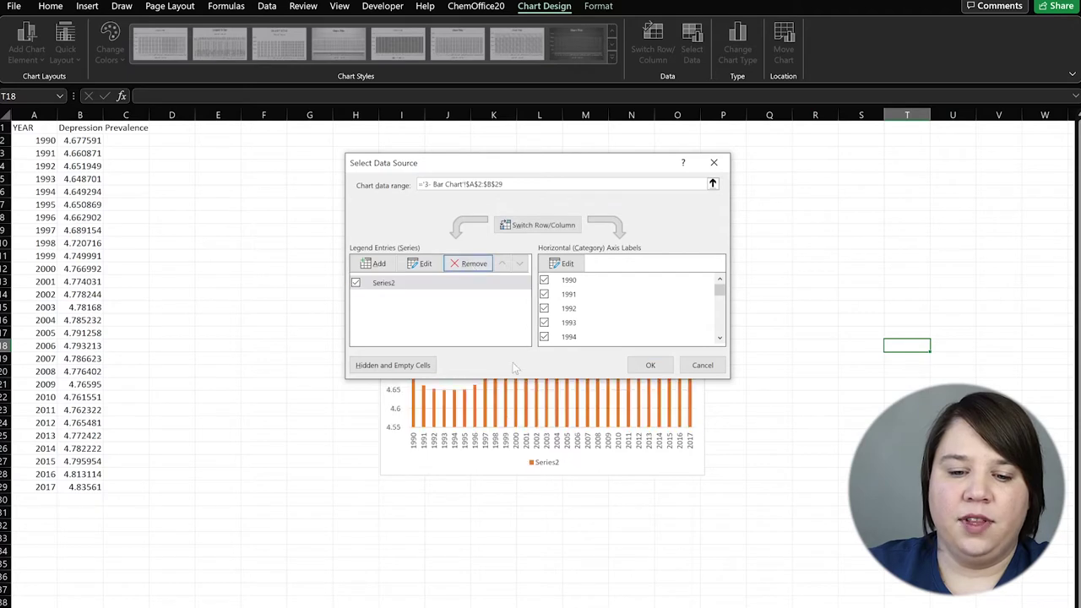
left_click_drag(552, 160, 258, 91)
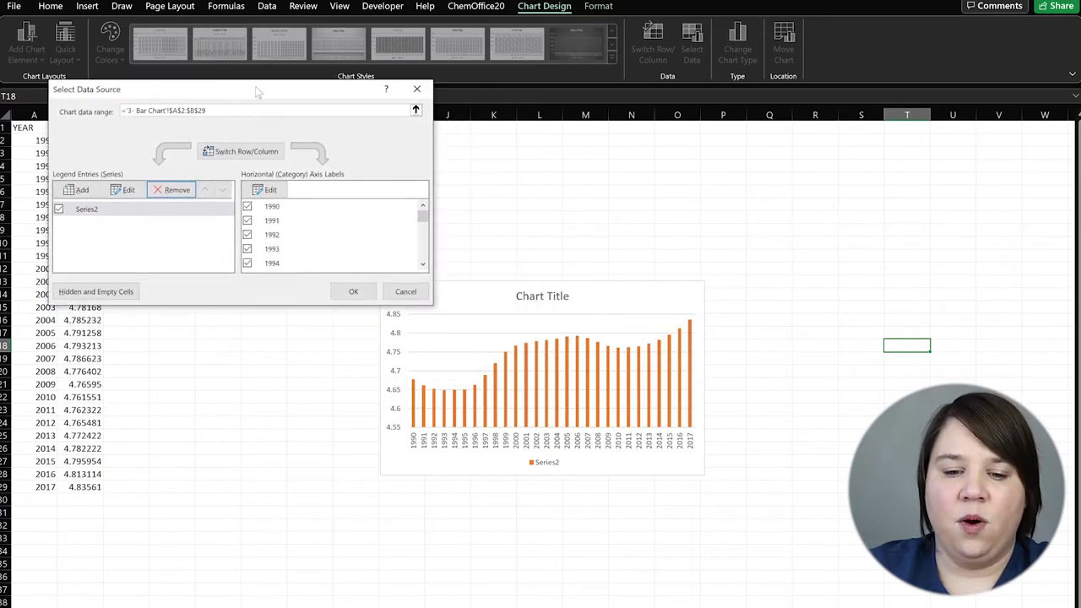
left_click(354, 291)
Step: Delete the chart title and the legend from the column chart
left_click(527, 298)
key("Delete")
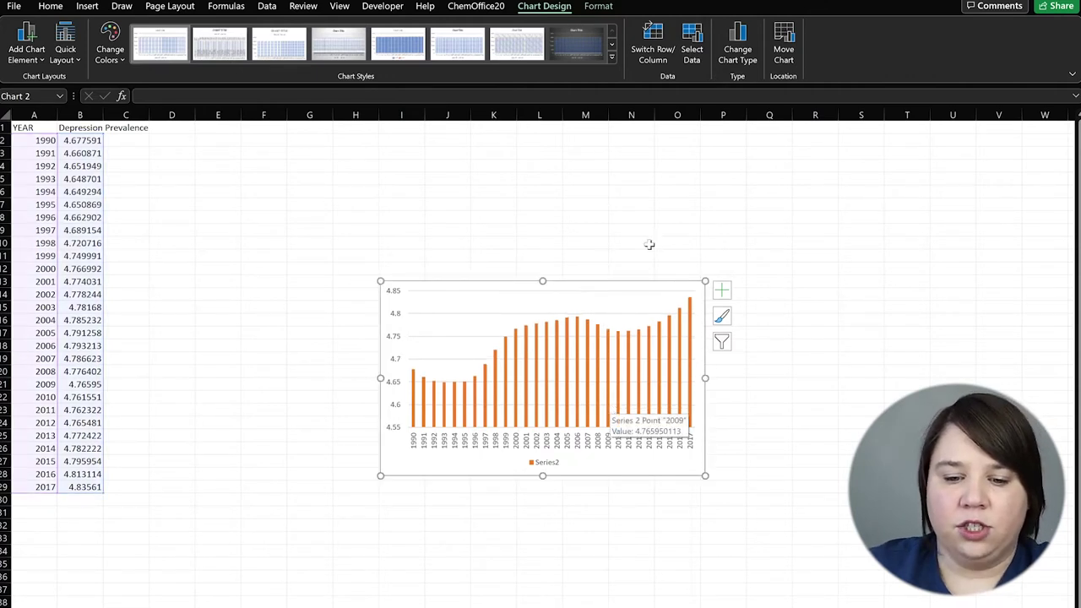
left_click(547, 465)
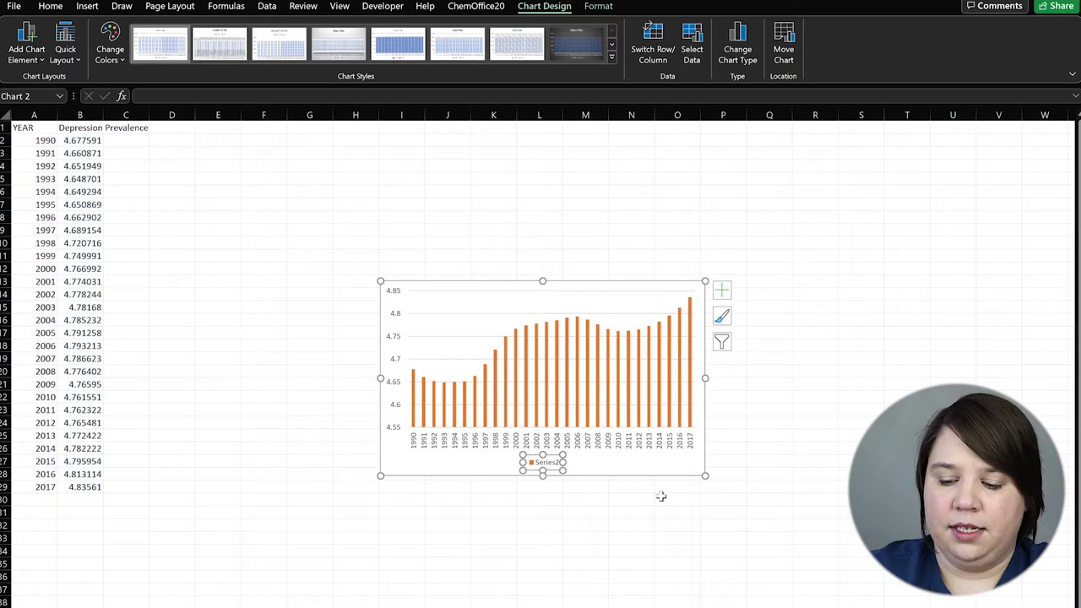
key("Delete")
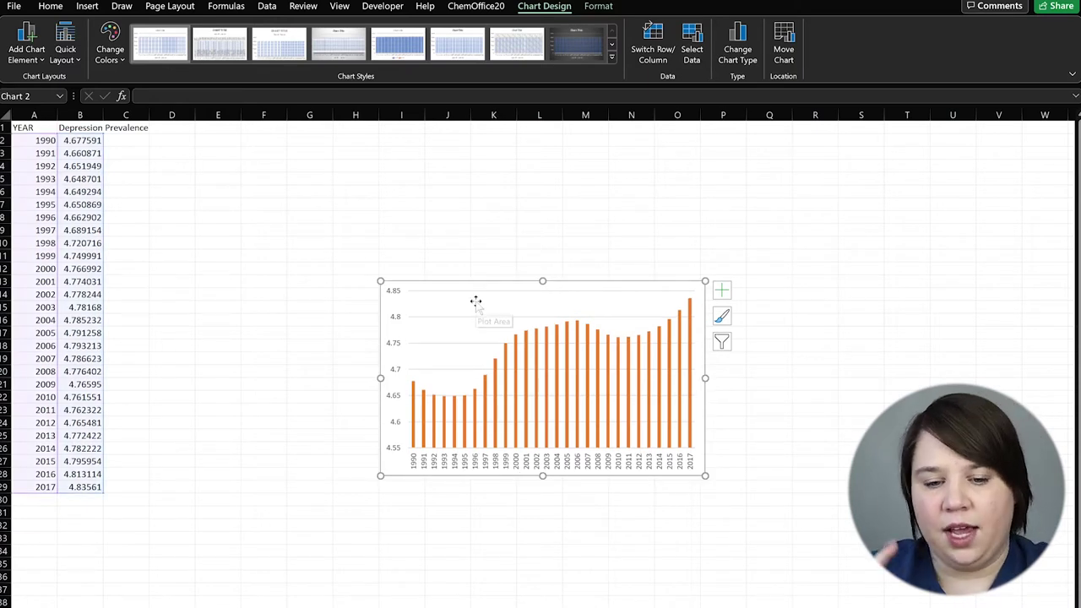
Step: Add axis titles to the chart and name the horizontal axis "Year"
left_click(721, 291)
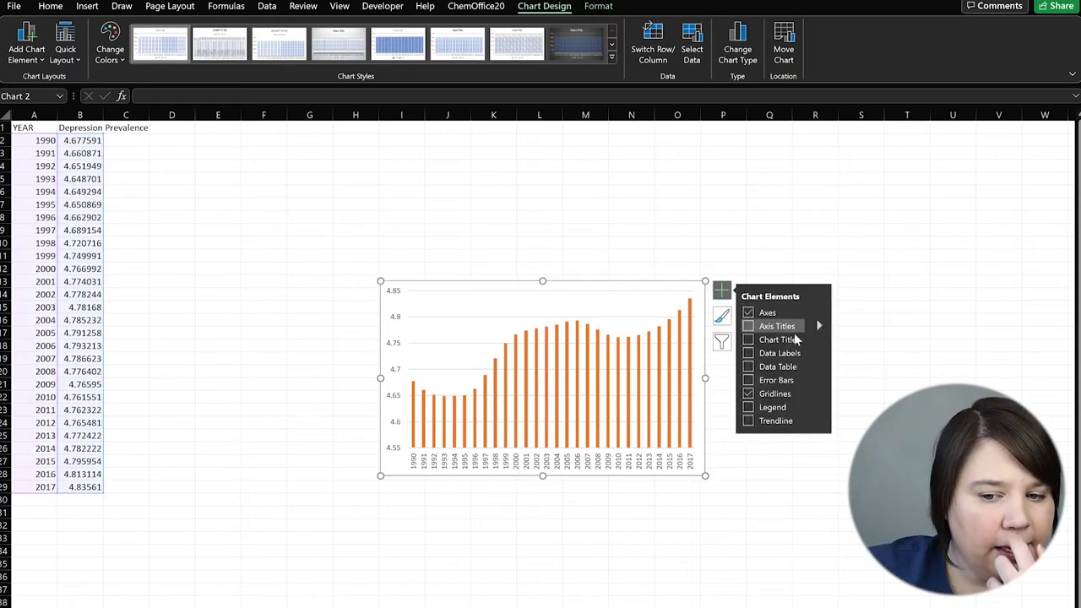
left_click(749, 327)
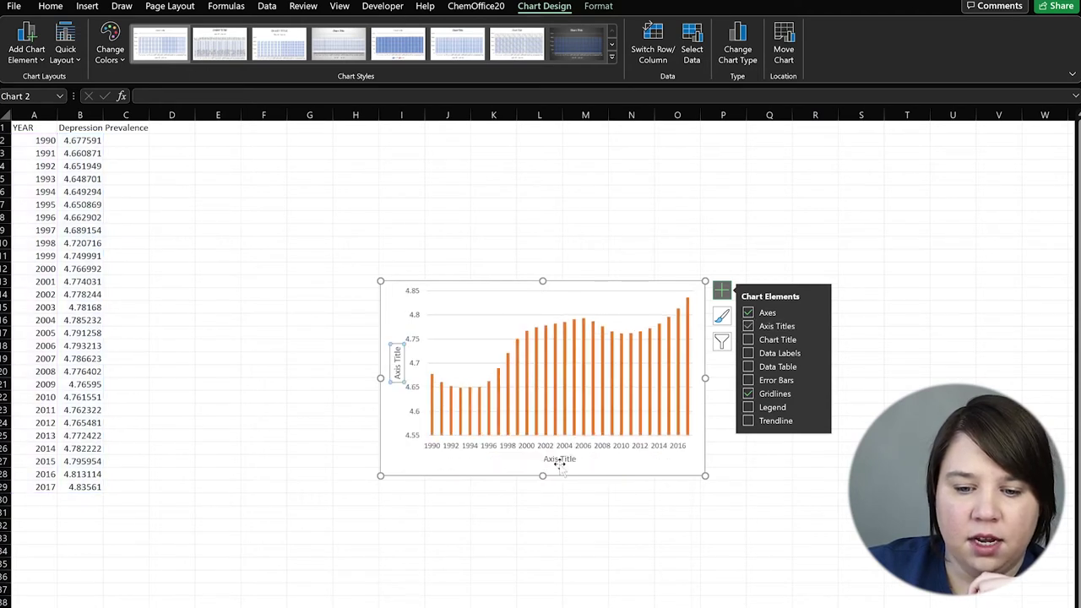
left_click(560, 461)
double_click(560, 459)
double_click(560, 459)
left_click_drag(562, 459, 580, 460)
type("Year")
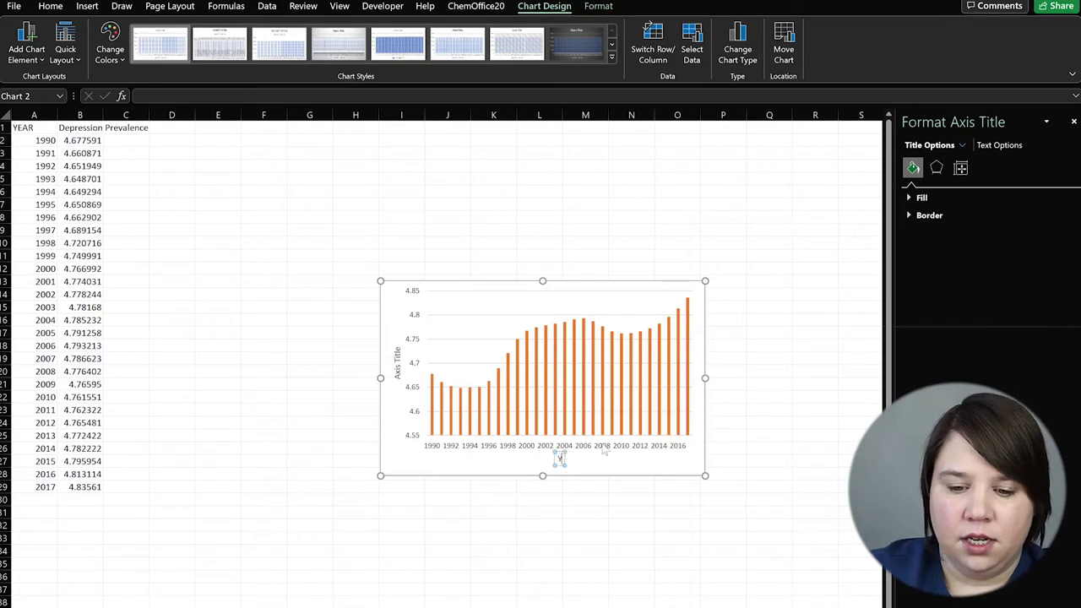
Step: Name the vertical axis "Depression Prevalence (%)"
left_click(396, 360)
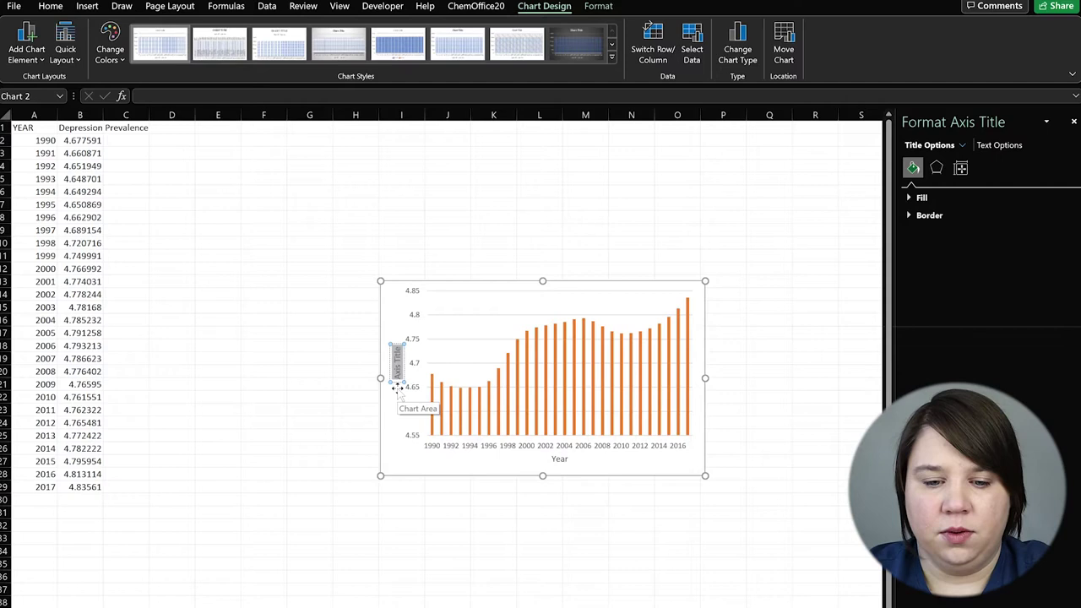
type("Depression")
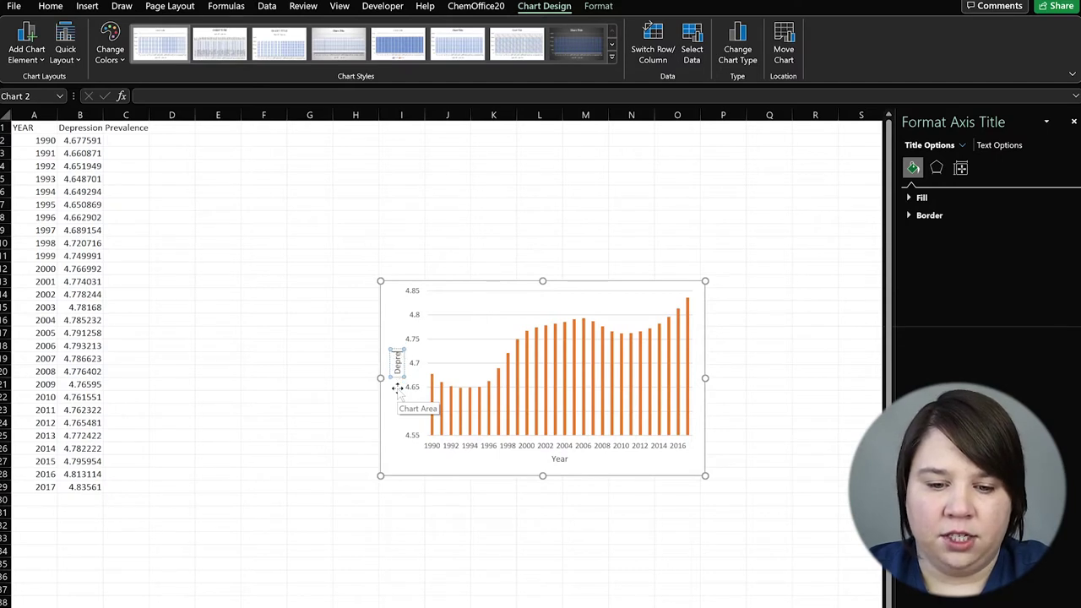
type(" Prevalence")
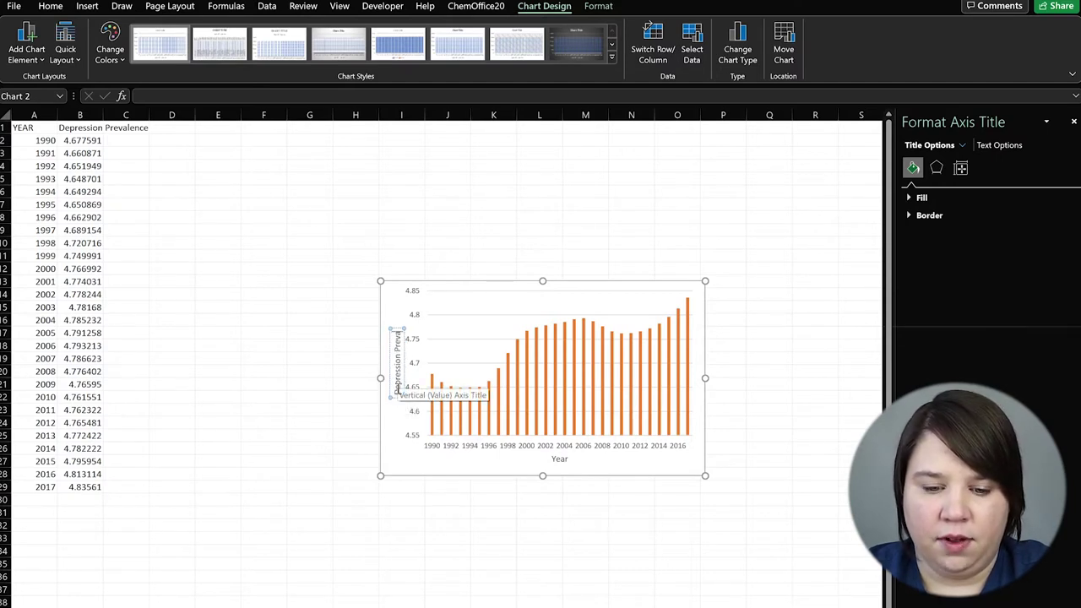
type(" (%)")
left_click(306, 435)
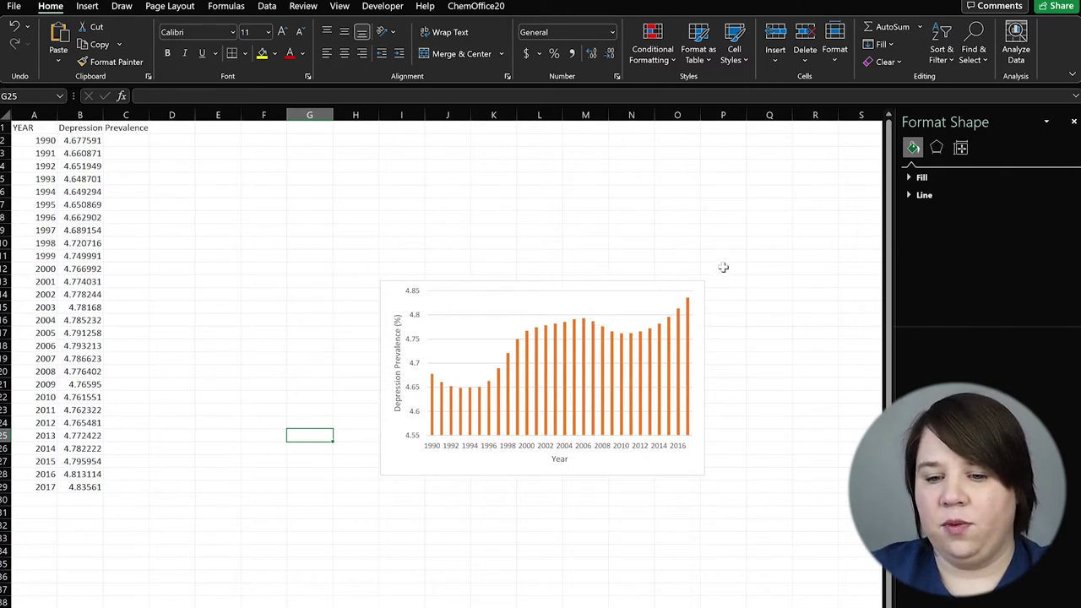
Step: Move the chart up beside the data and enlarge it to span about H6 to P25
left_click_drag(392, 285, 362, 196)
left_click_drag(676, 385, 737, 439)
left_click(640, 538)
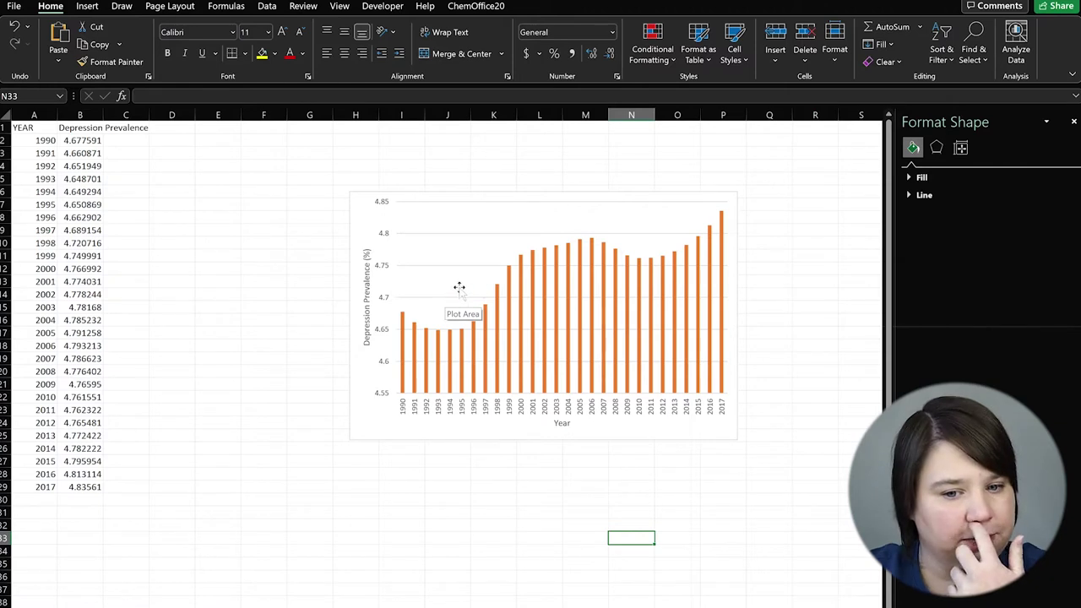
Step: Set the vertical axis minimum bound to 0
left_click(388, 240)
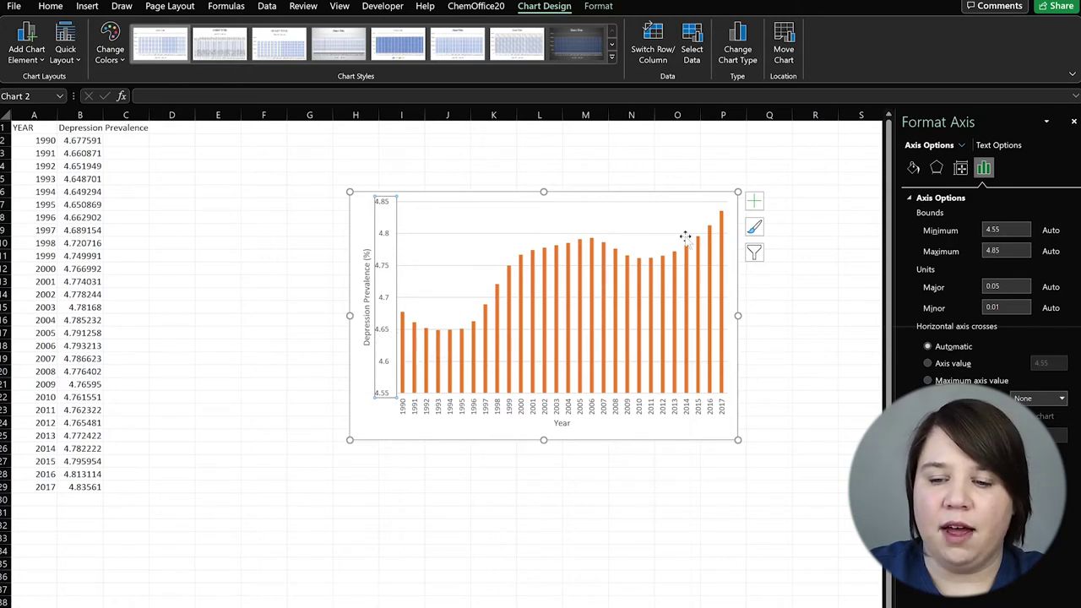
left_click(256, 372)
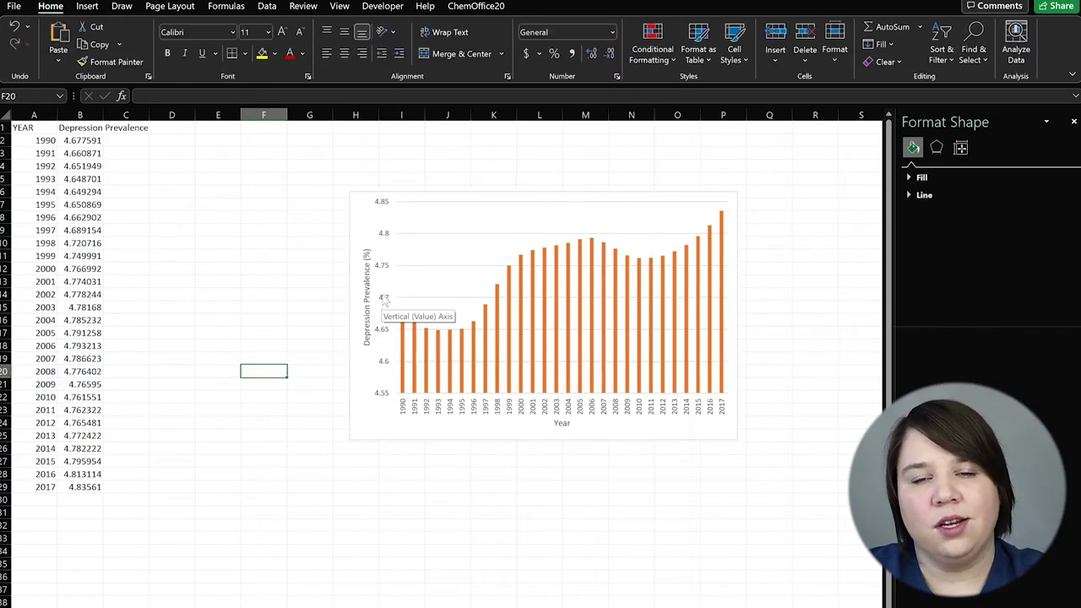
left_click(385, 297)
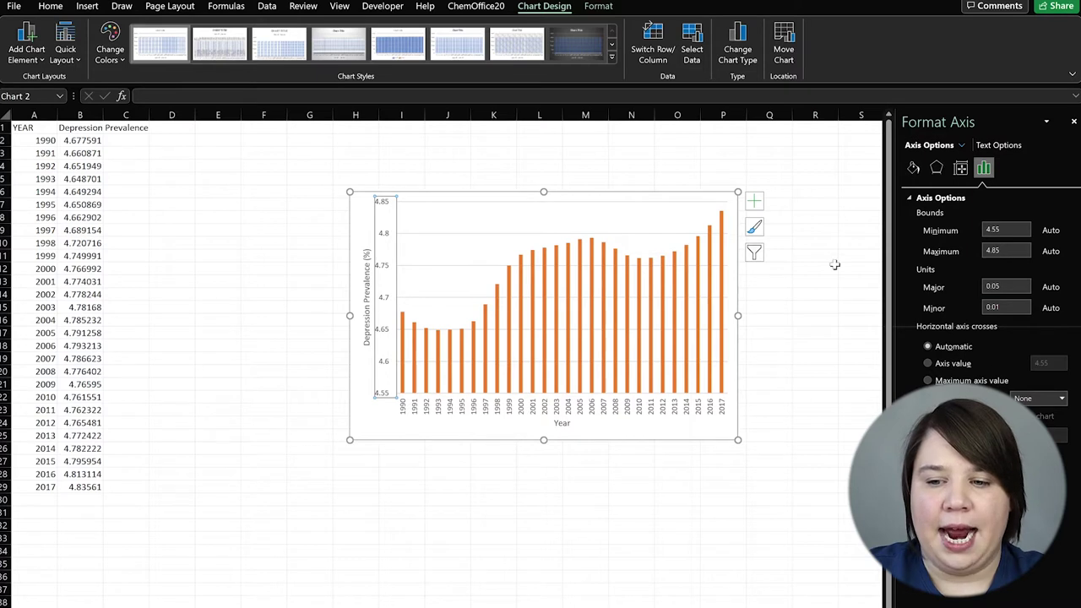
double_click(996, 230)
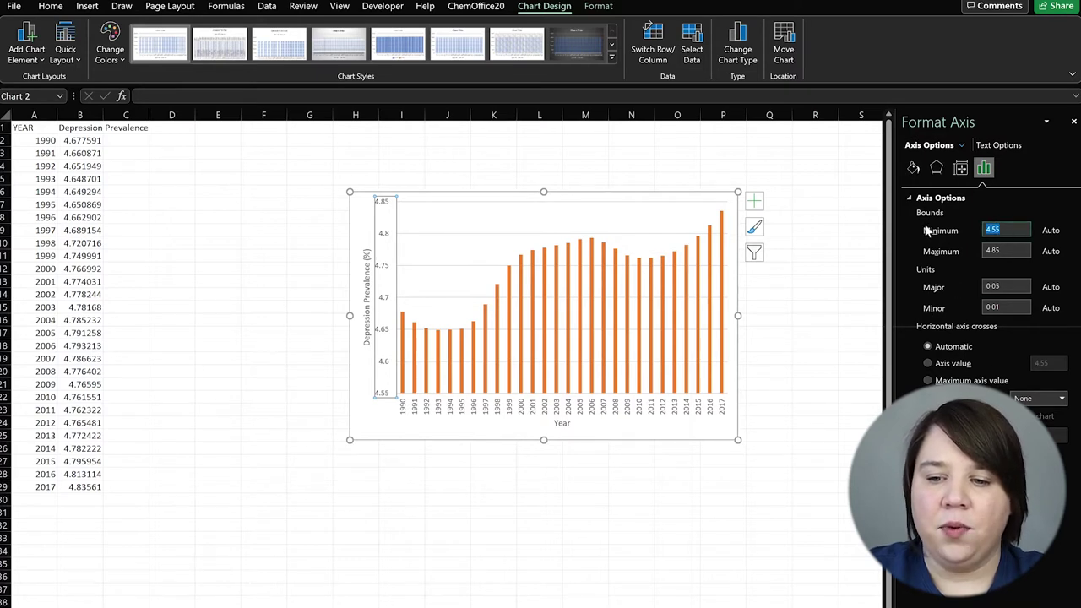
type("0")
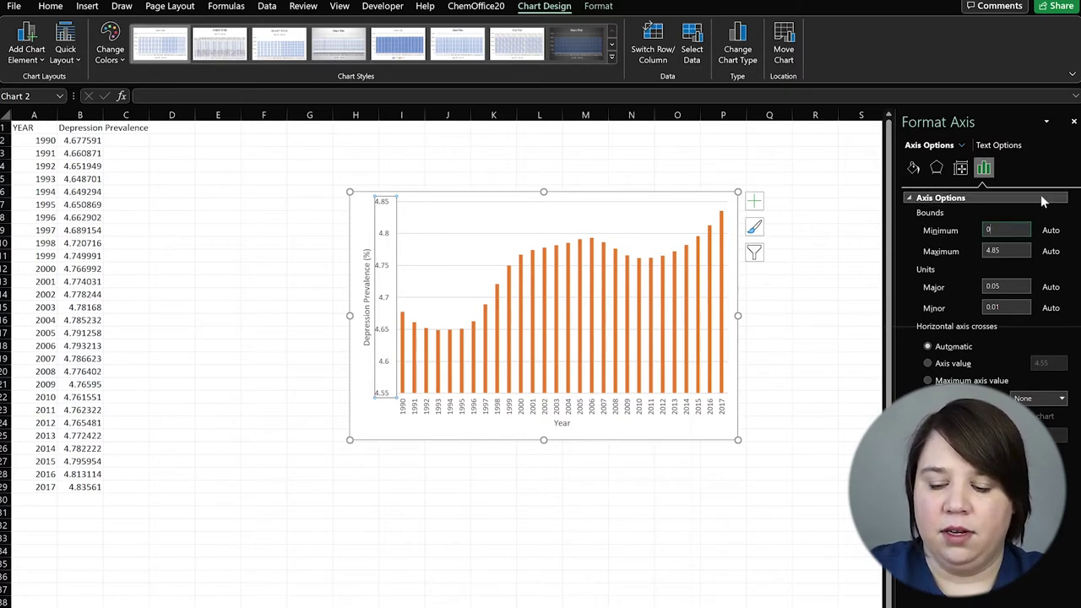
key("Return")
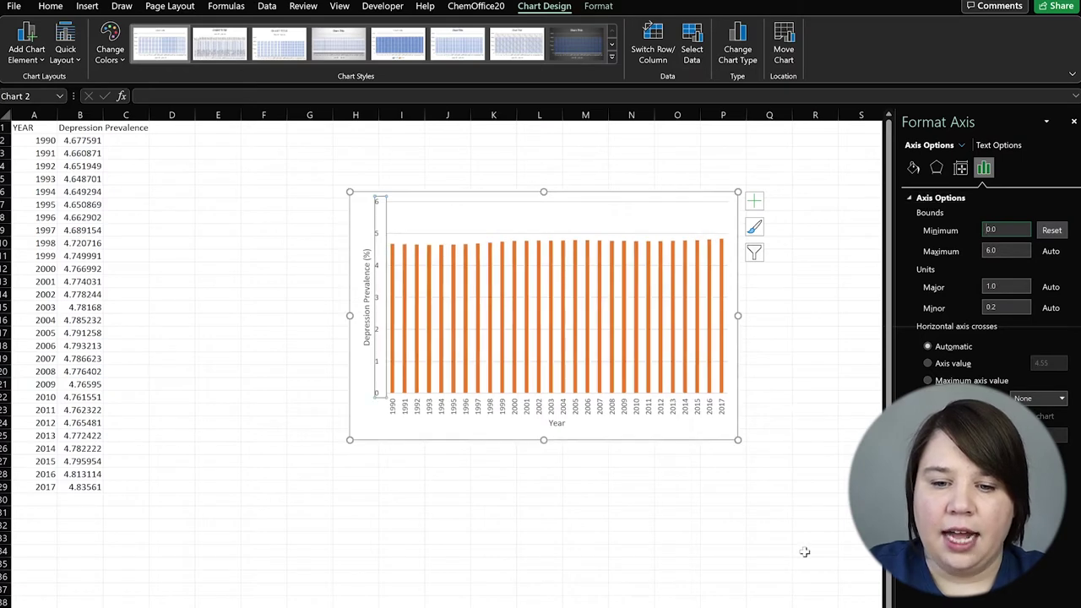
left_click(804, 552)
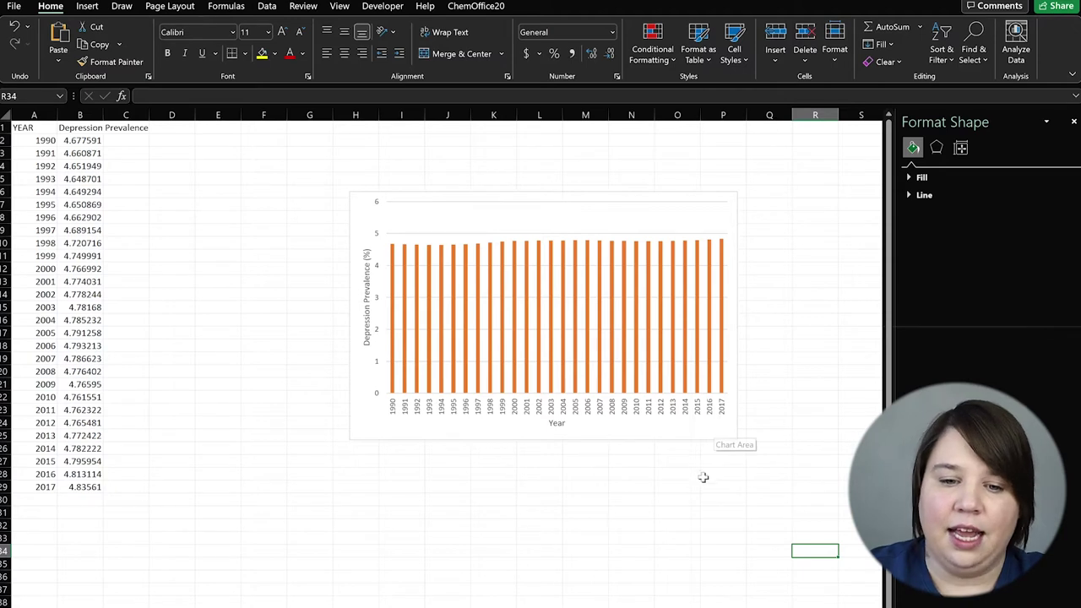
Step: Shrink the chart from its lower-left corner so it spans about I6 to P21
left_click(345, 439)
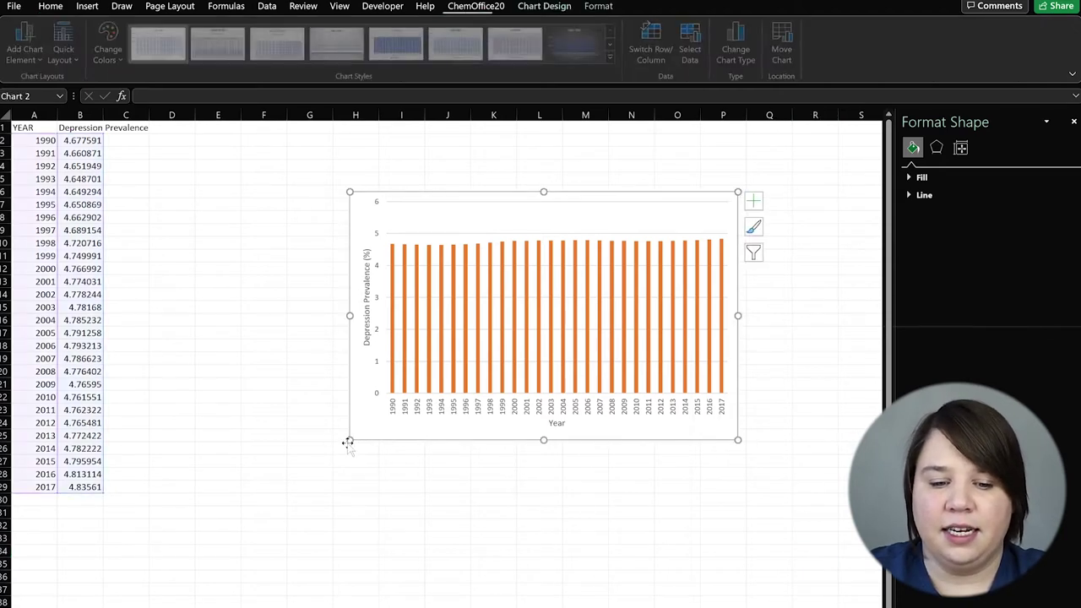
left_click_drag(350, 439, 413, 392)
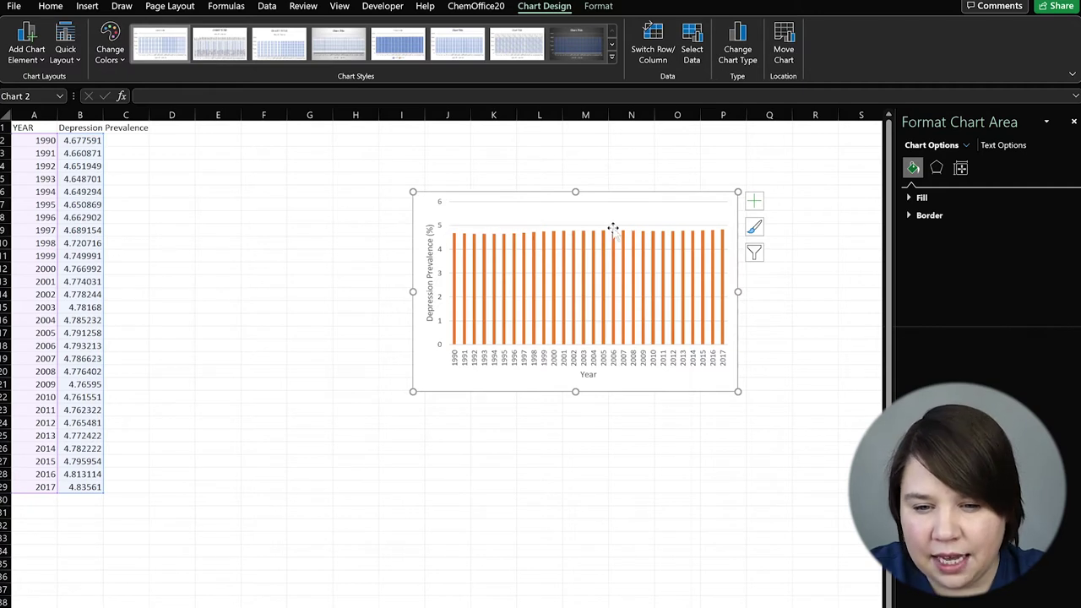
Step: Enlarge the chart from its lower-left corner to span about G6 to P26 and reset the vertical axis minimum bound to automatic
left_click_drag(408, 393, 293, 457)
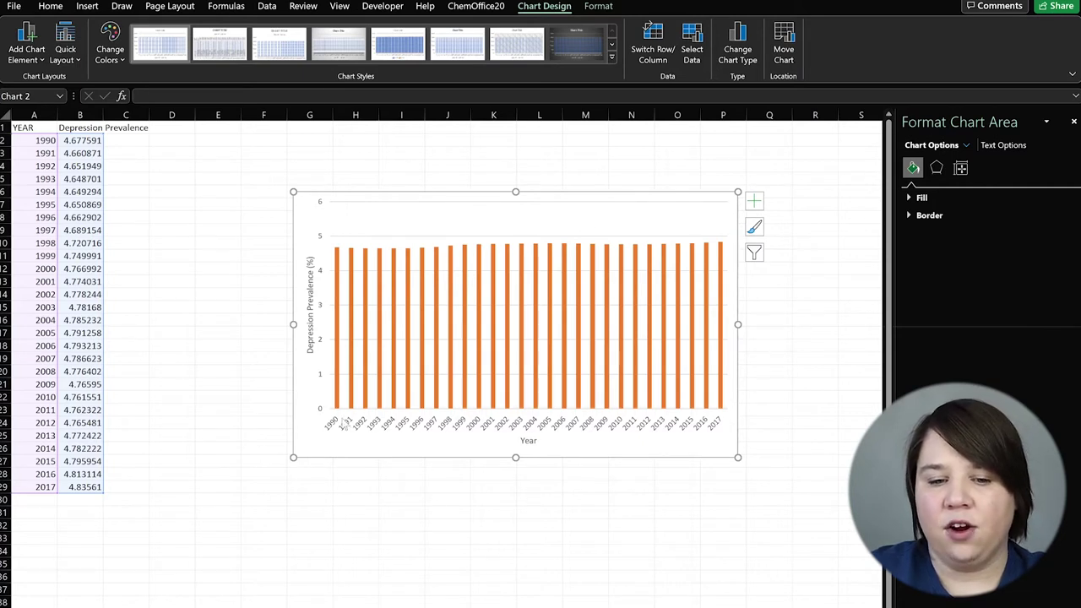
left_click(323, 380)
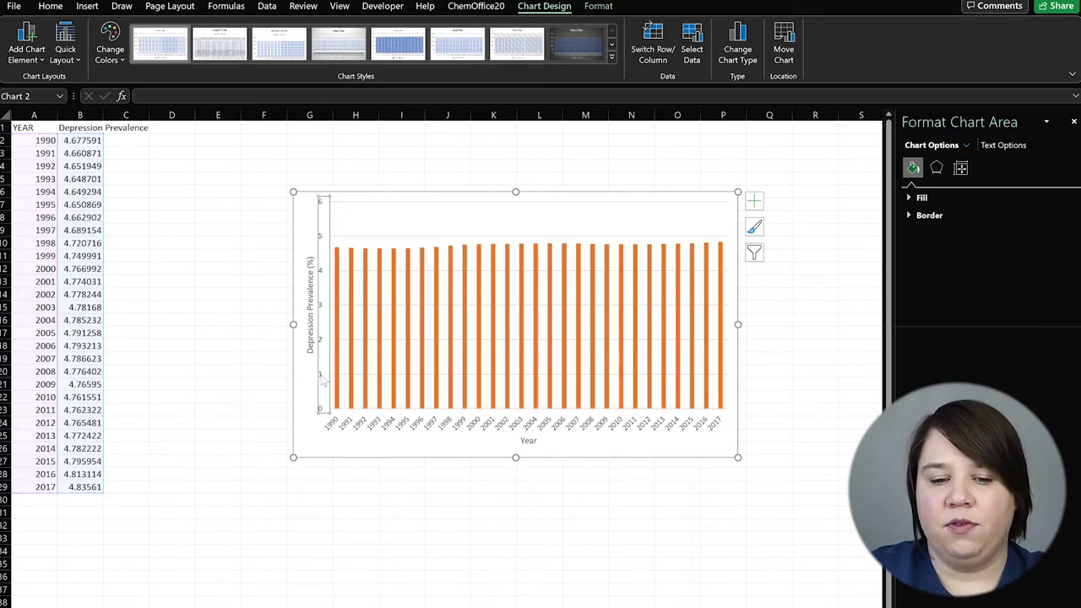
left_click(984, 167)
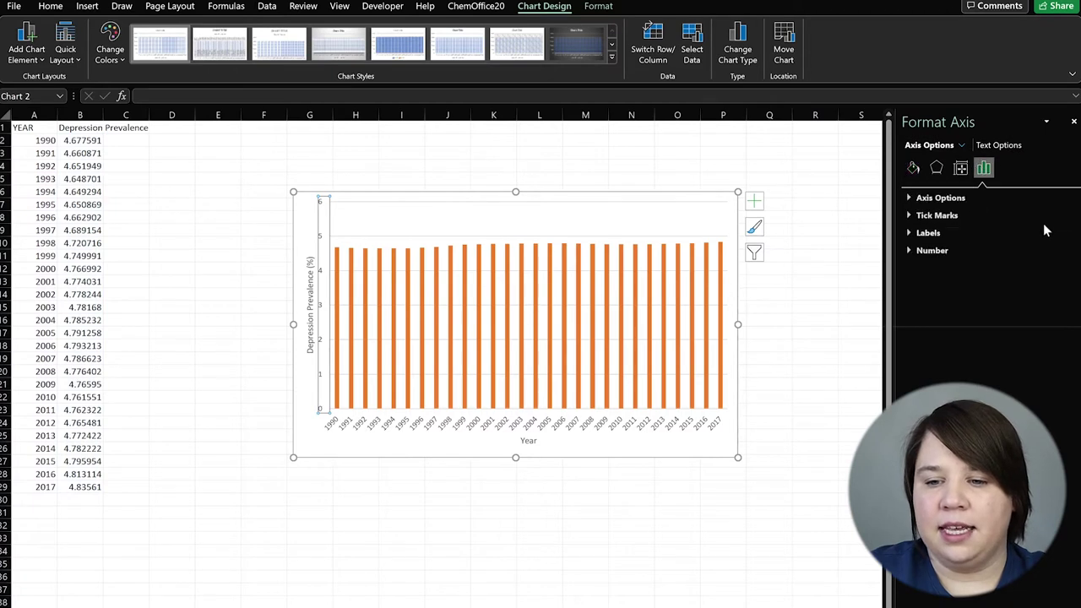
left_click(908, 197)
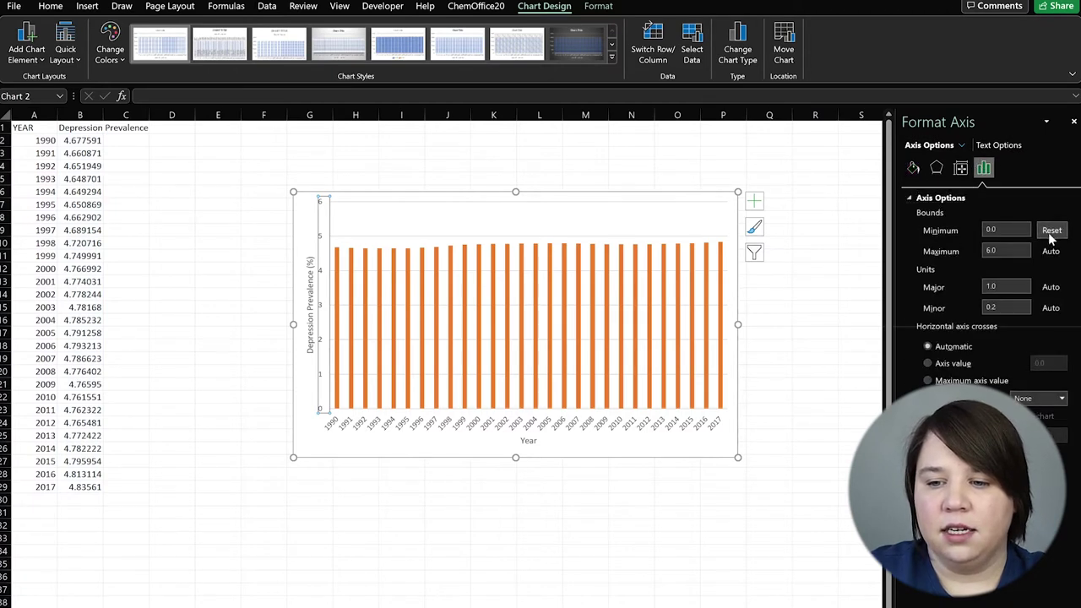
left_click(1050, 230)
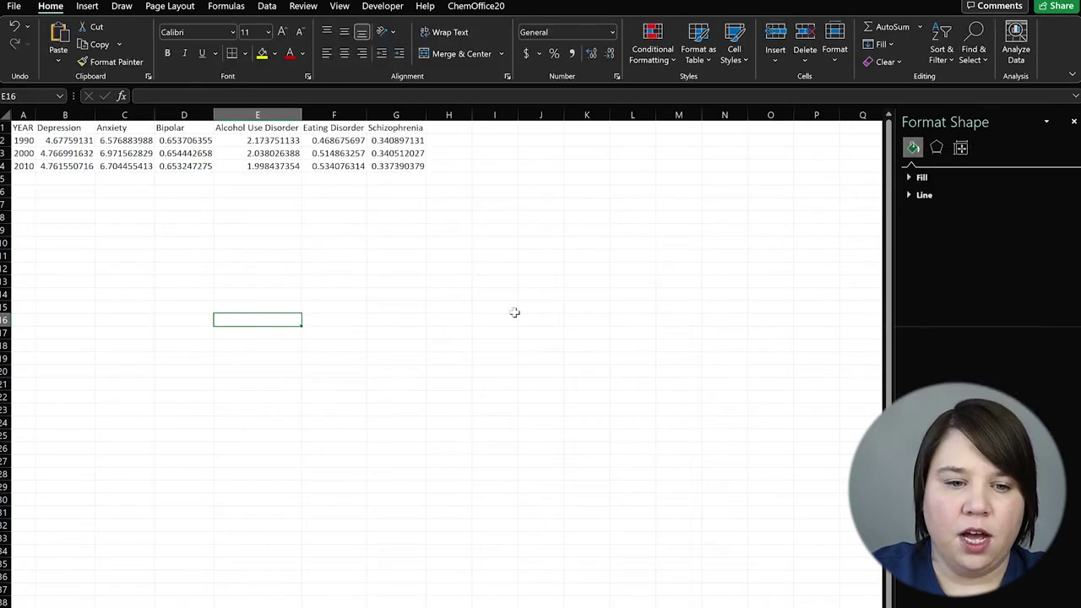
Step: Insert a clustered column chart from the yearly disorder data in A2:G4 of the grouped bar chart sheet
left_click(519, 203)
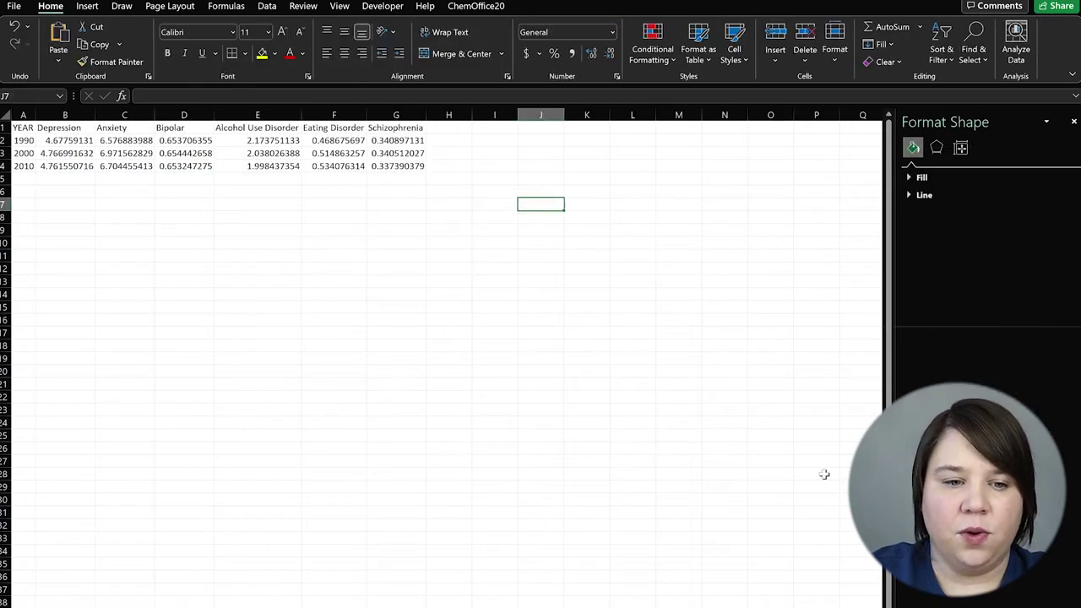
left_click(24, 140)
left_click_drag(61, 140, 364, 174)
left_click(351, 258)
left_click(271, 7)
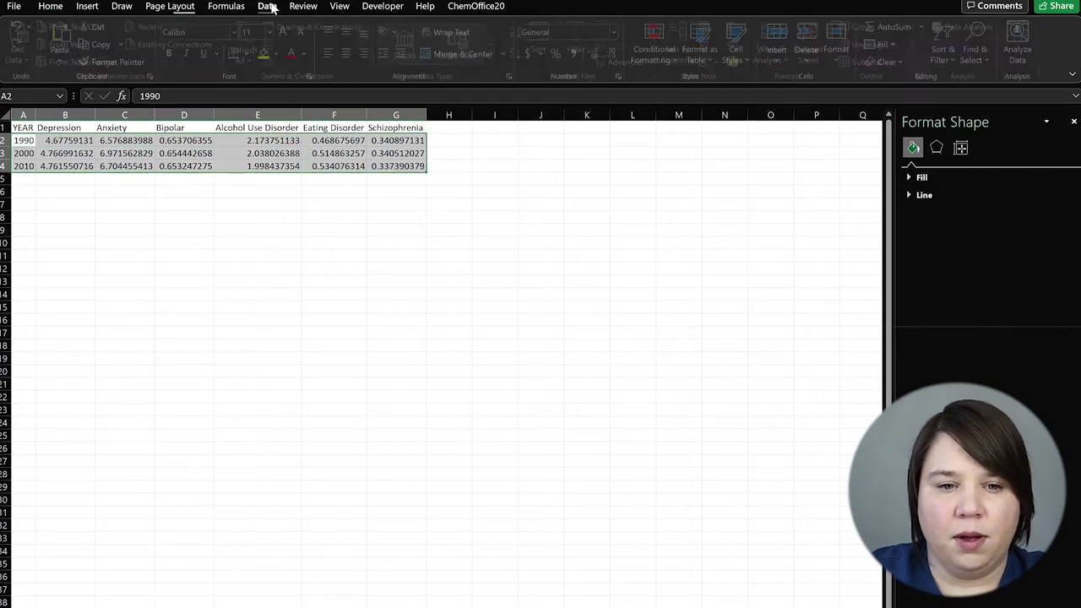
left_click(87, 6)
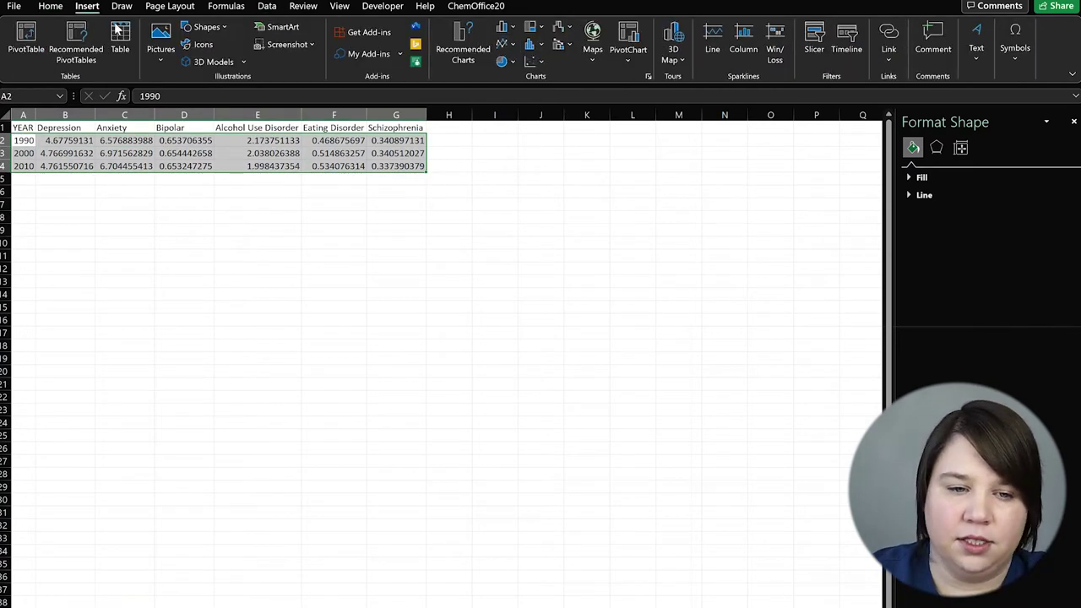
left_click(504, 26)
left_click(512, 78)
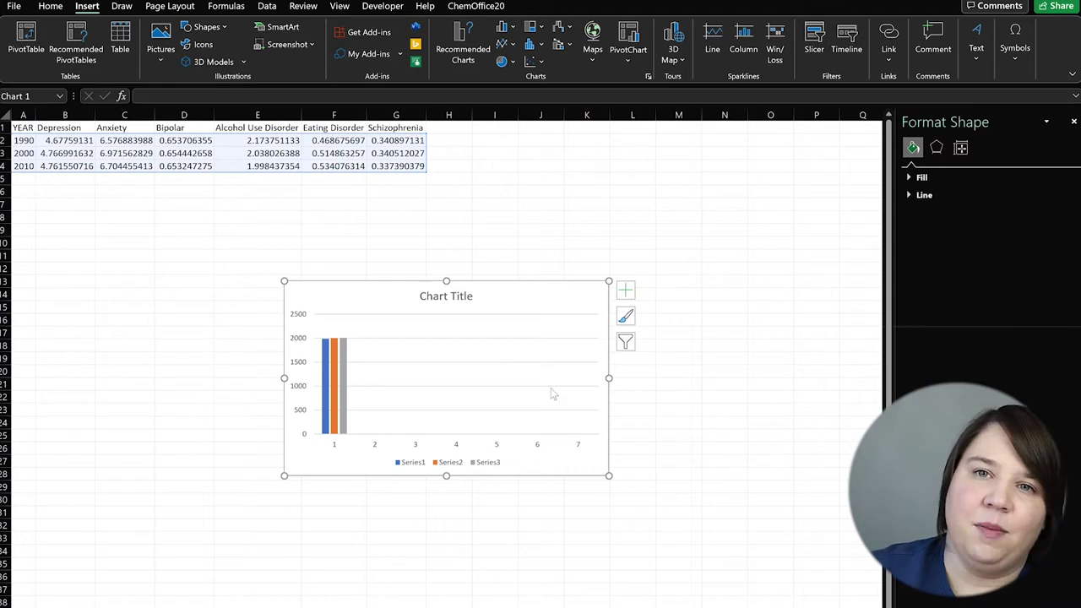
Step: Set the chart's horizontal category labels to the disorder names in B1:G1
left_click(473, 447)
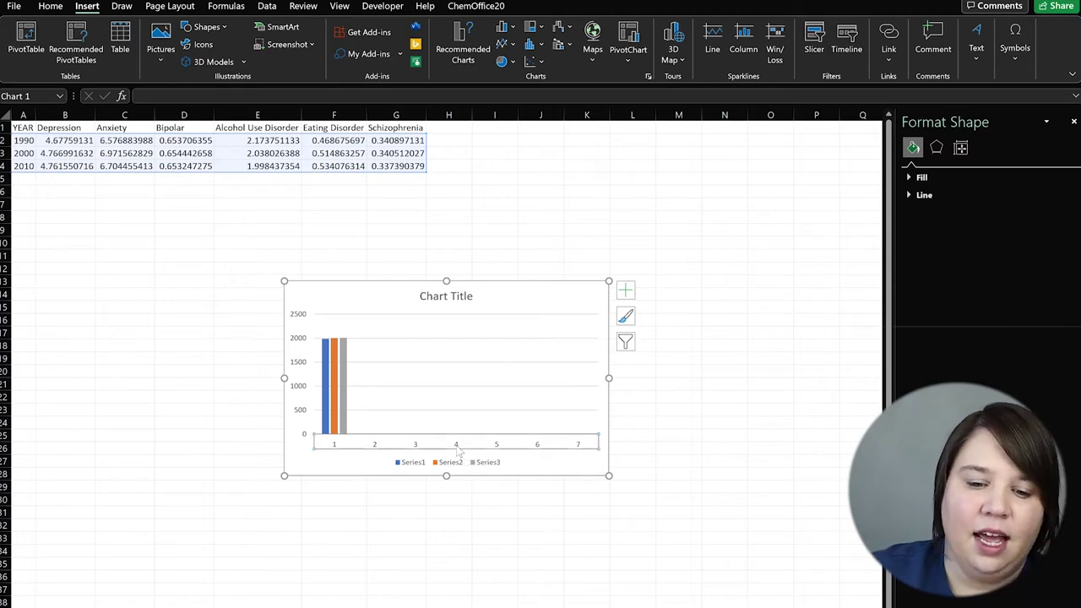
left_click(533, 478)
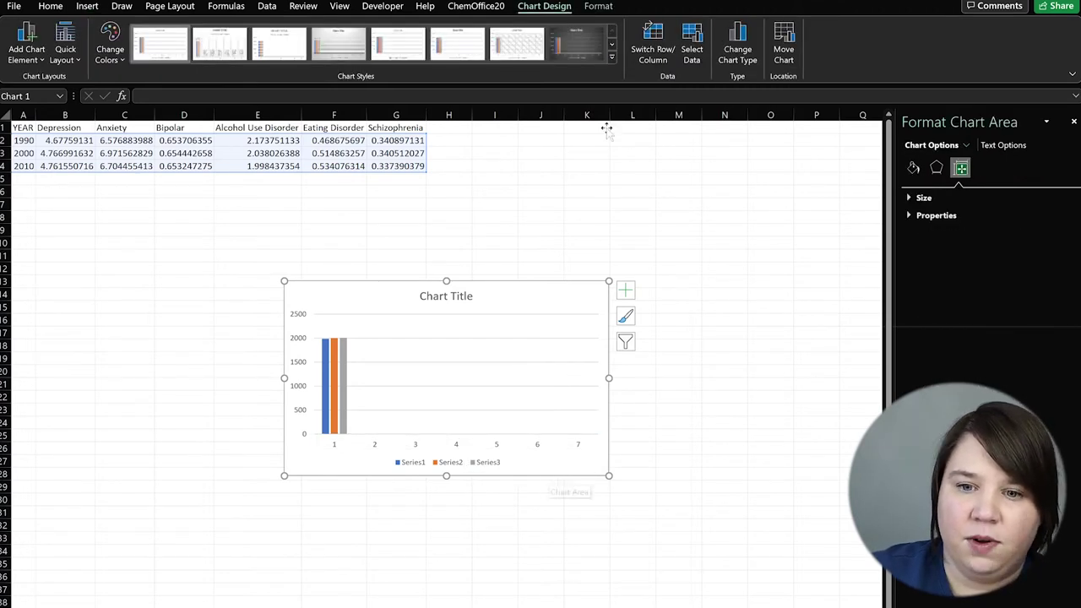
left_click(691, 42)
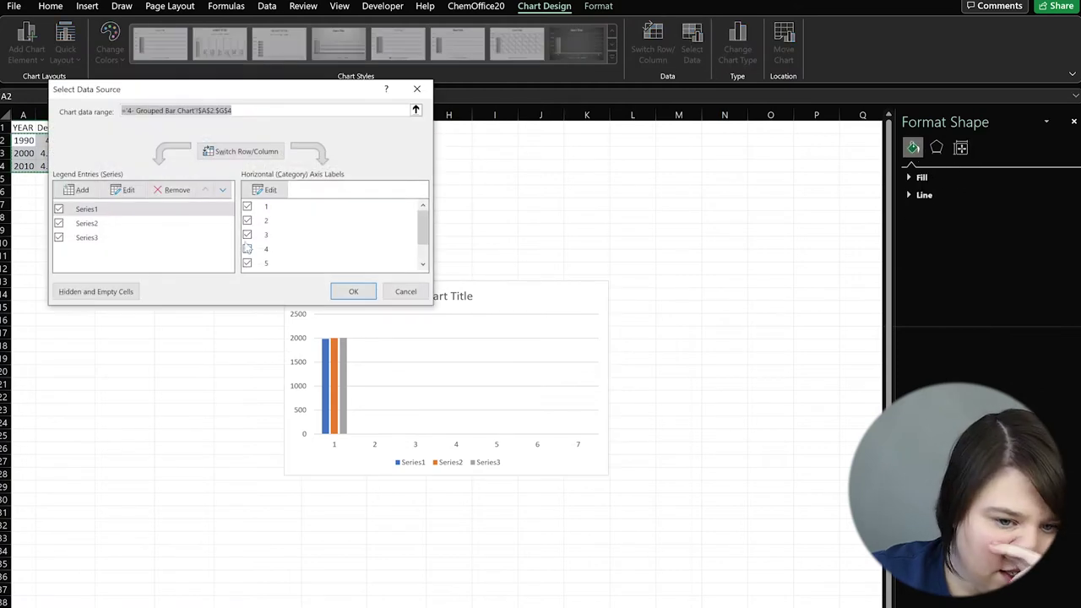
left_click_drag(259, 92, 524, 238)
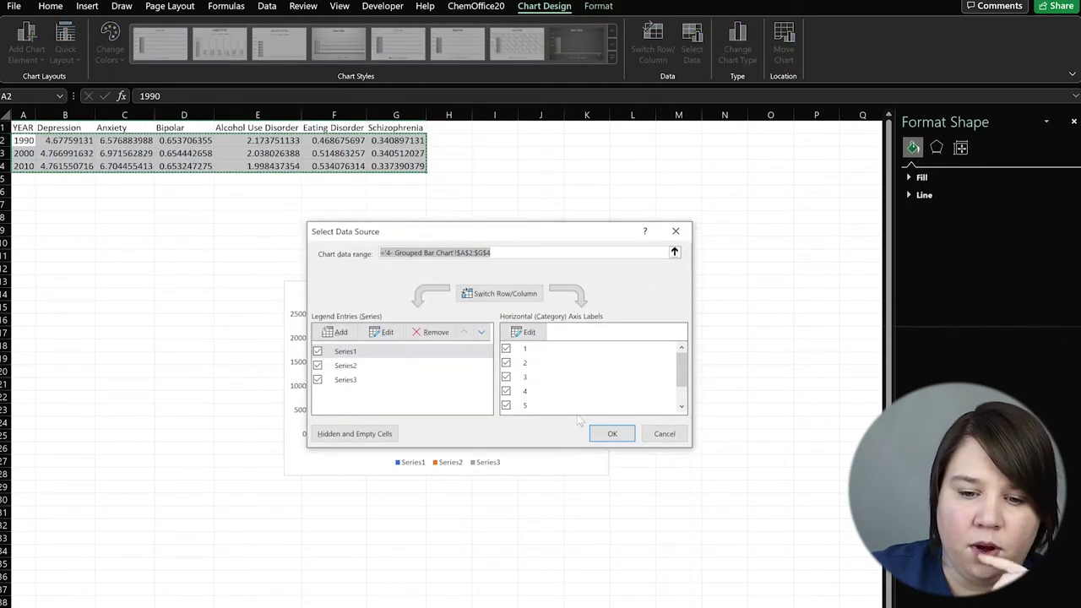
left_click(527, 334)
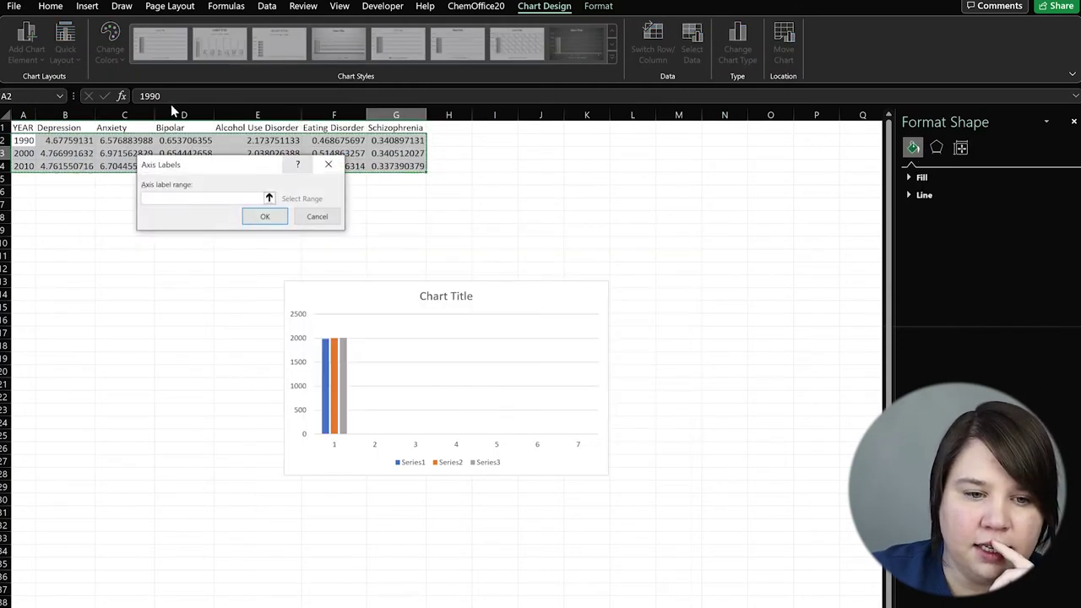
left_click_drag(60, 127, 397, 128)
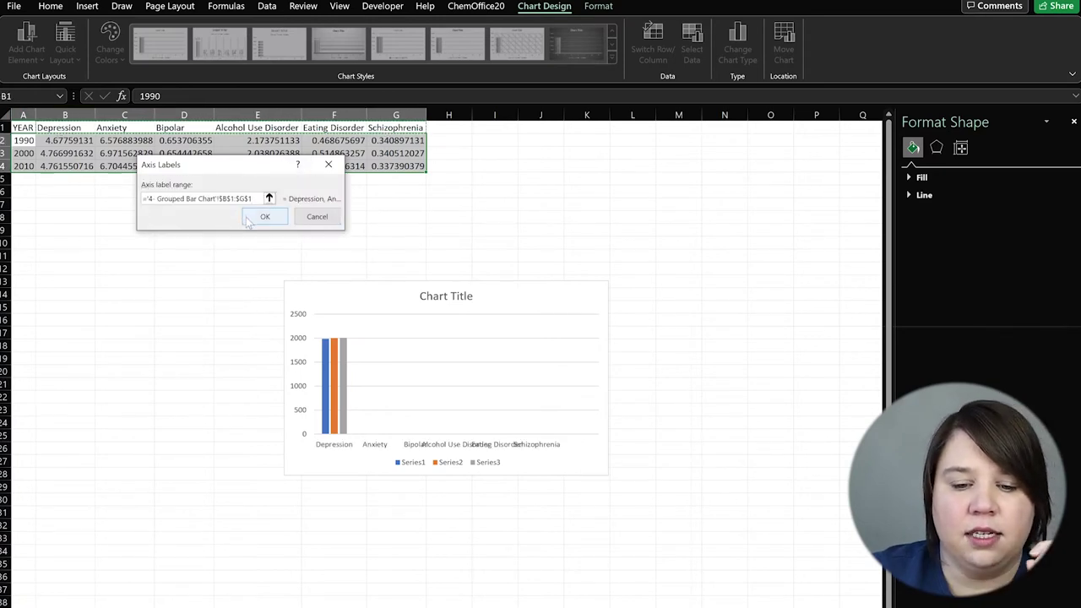
left_click(262, 222)
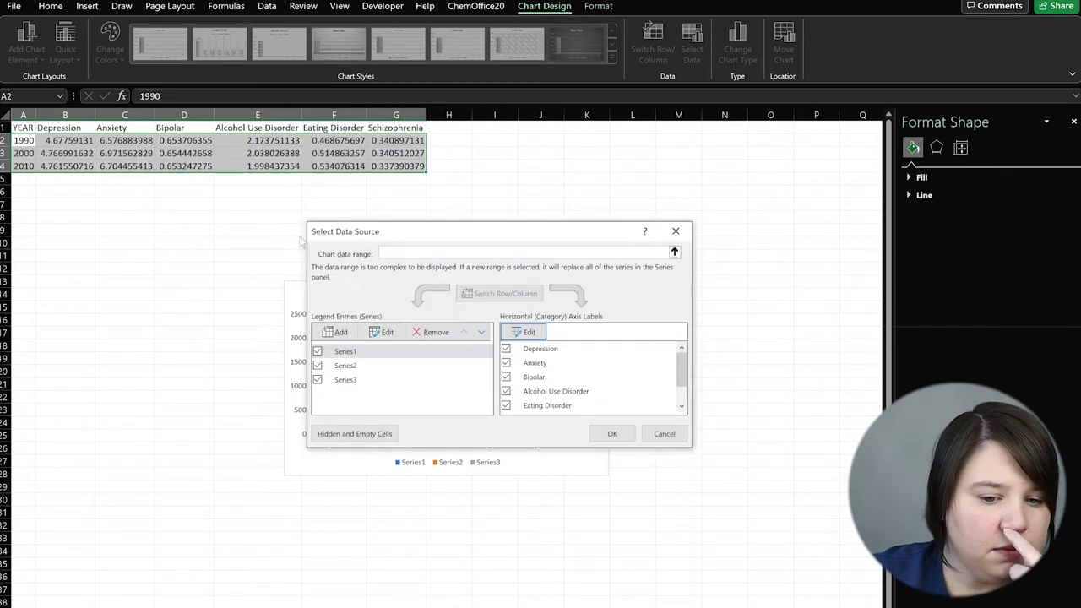
left_click(359, 353)
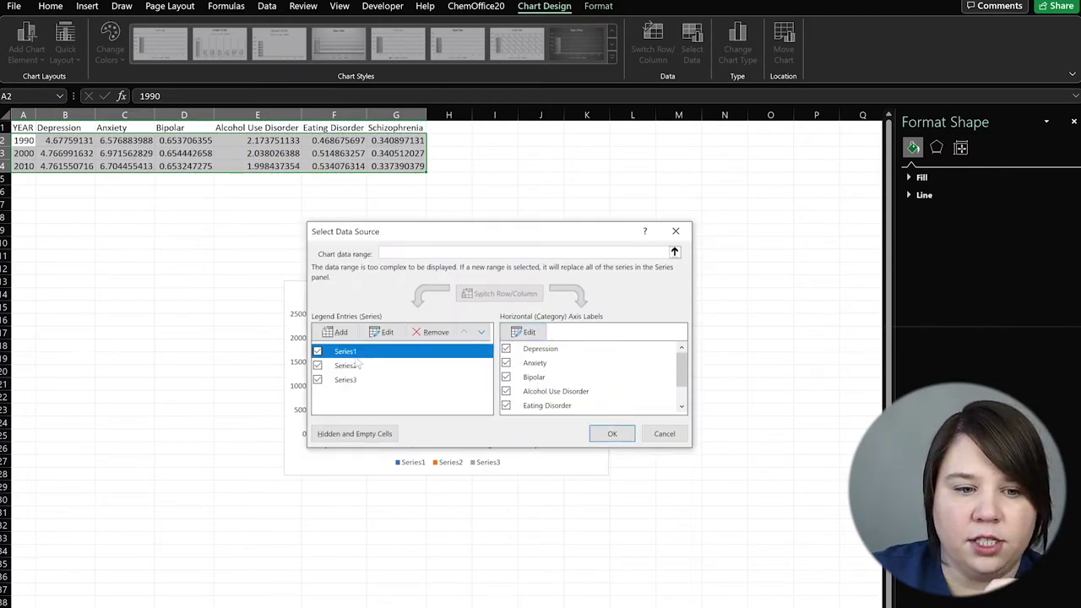
left_click(358, 368)
left_click(357, 385)
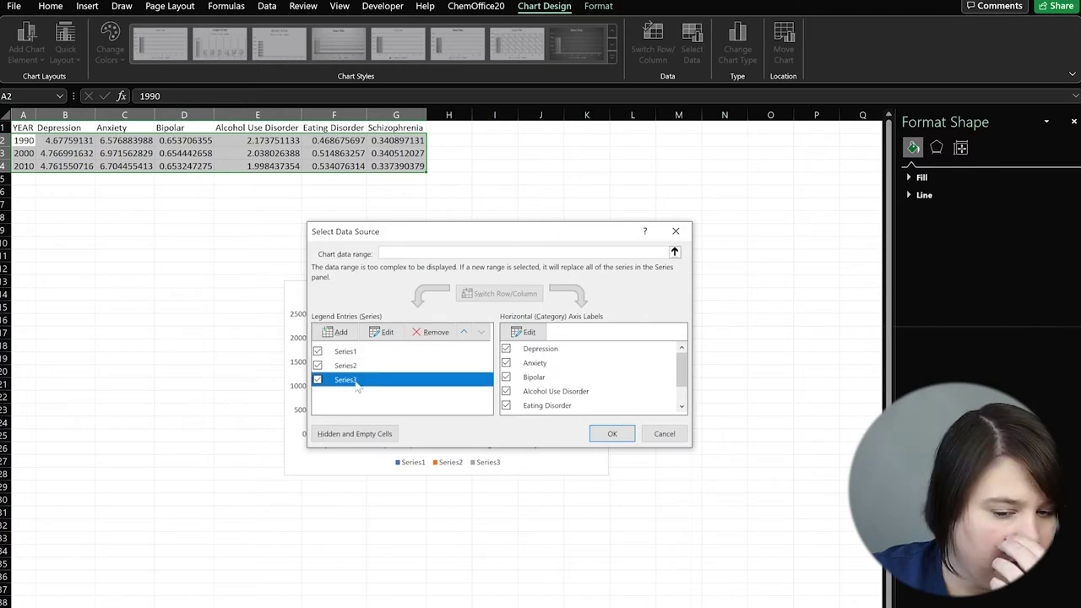
left_click_drag(413, 243, 514, 191)
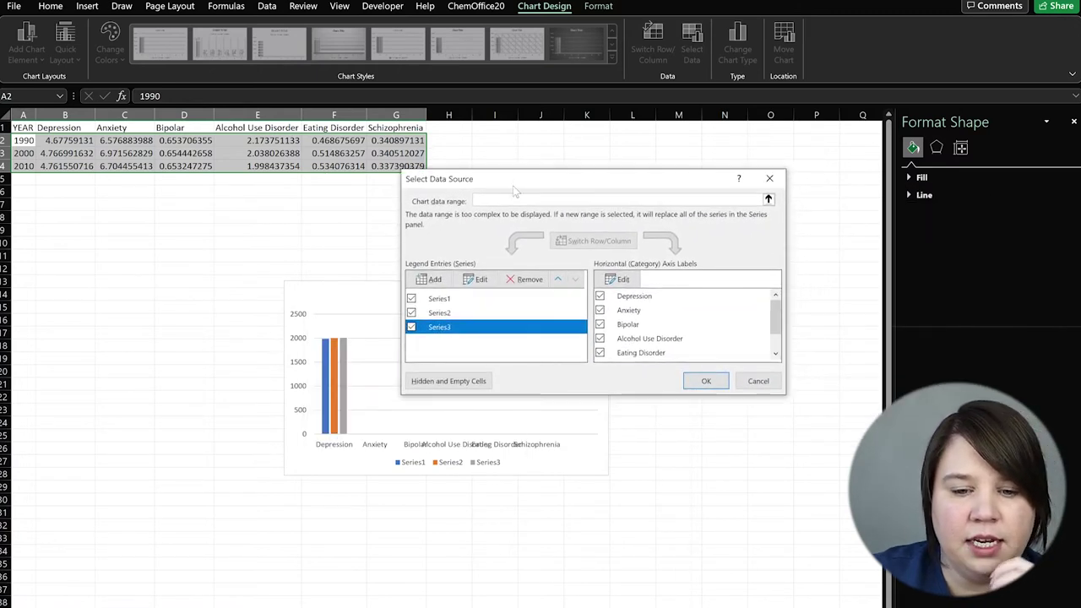
left_click(439, 299)
left_click(476, 279)
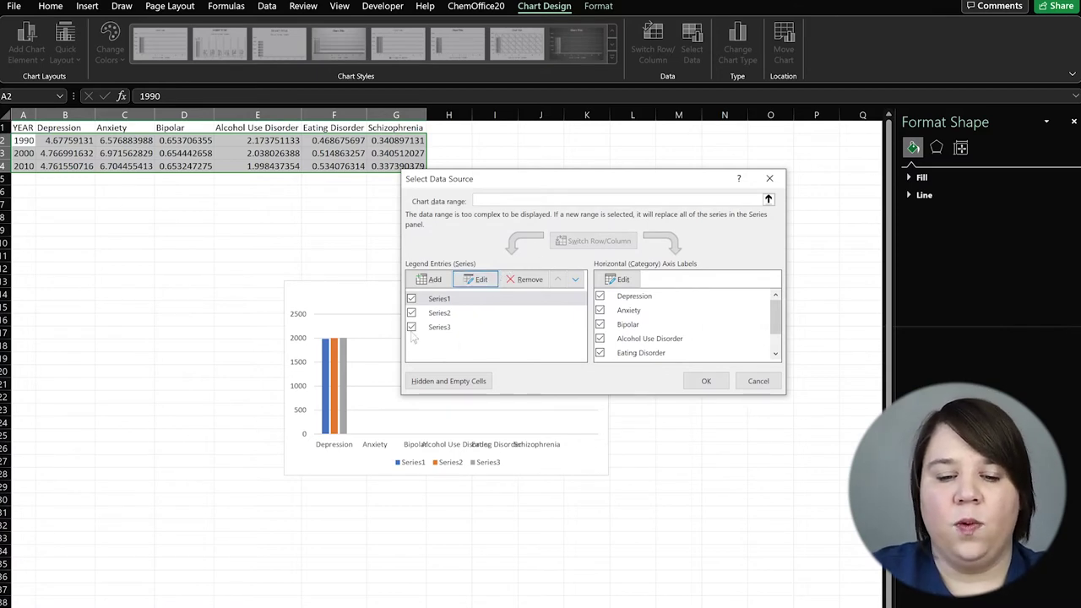
Step: Edit the first data series to take its name from A2 and its values from B2:G2
left_click(457, 301)
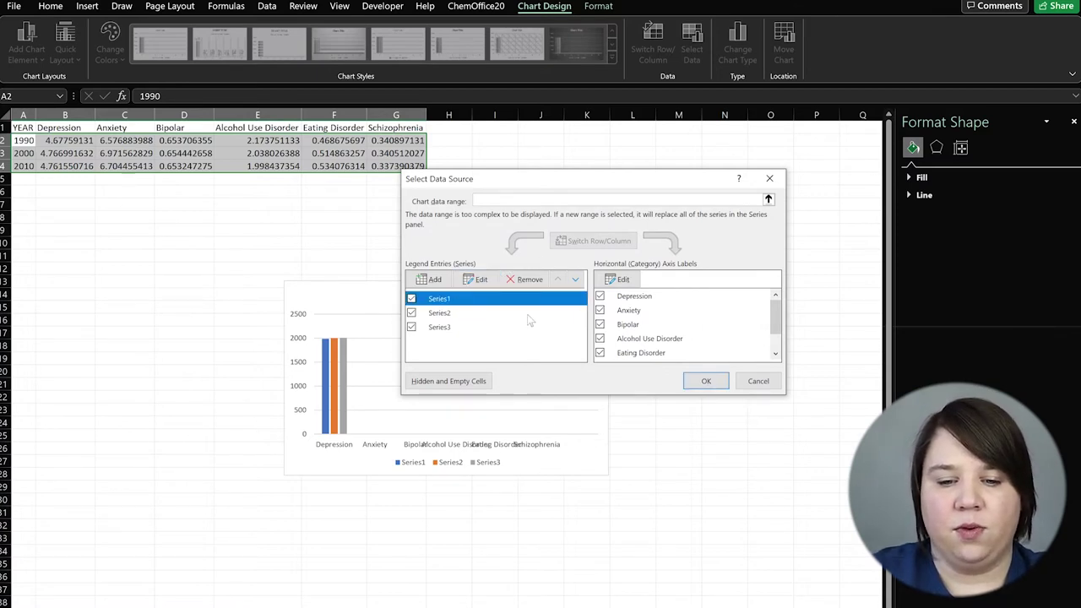
left_click(481, 284)
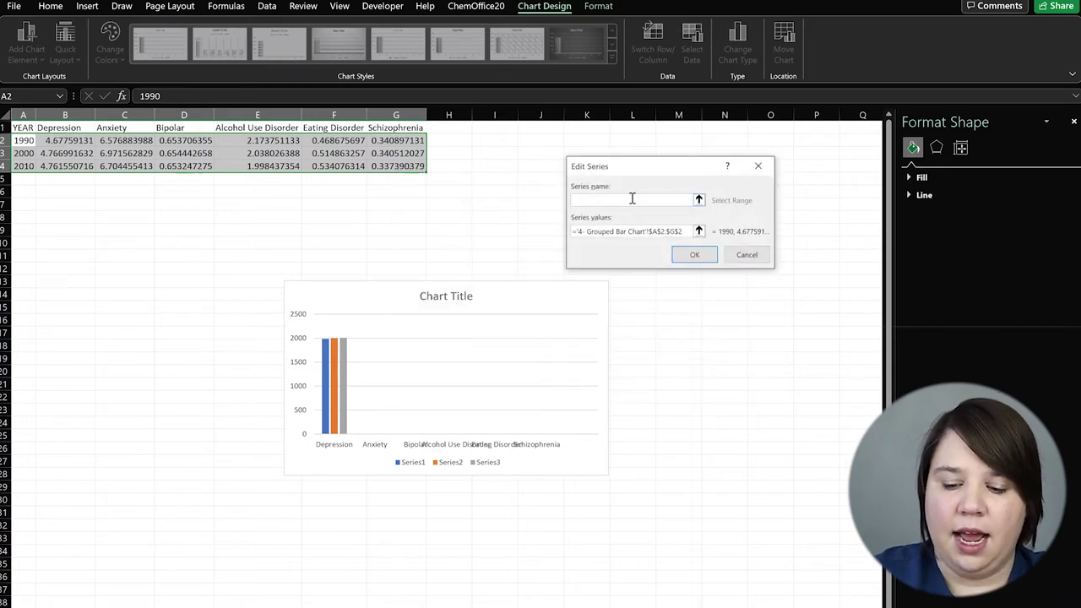
left_click(25, 140)
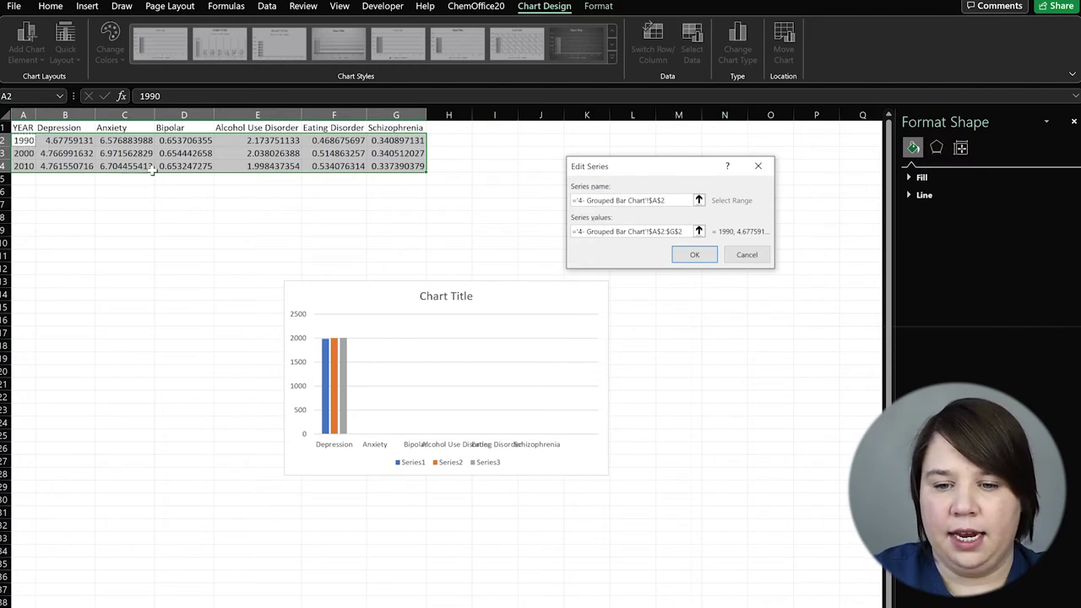
left_click_drag(685, 231, 550, 236)
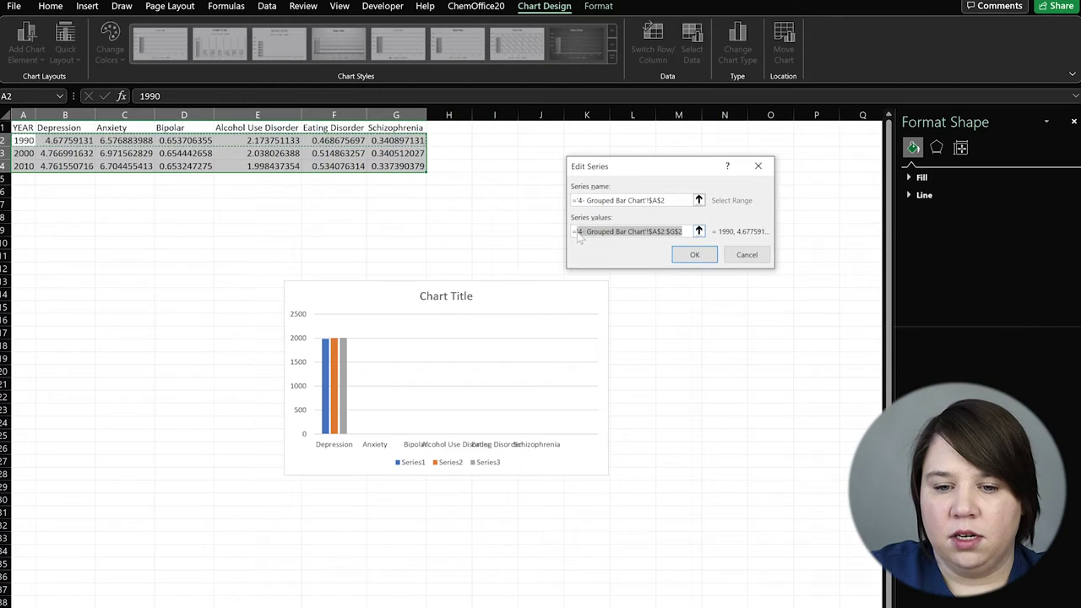
key("BackSpace")
type("=")
left_click_drag(74, 140, 374, 142)
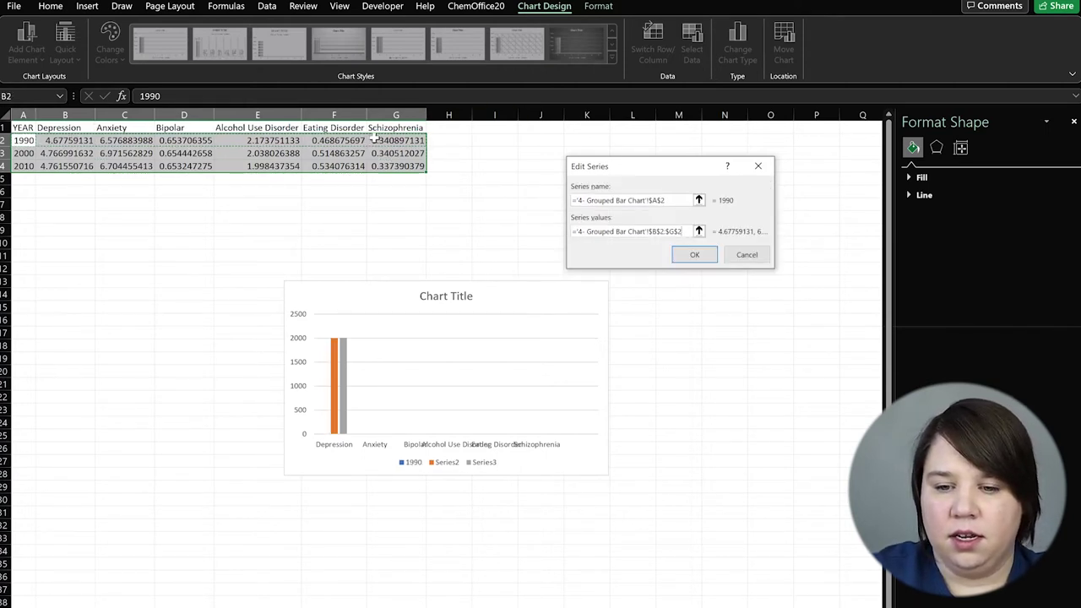
left_click(694, 255)
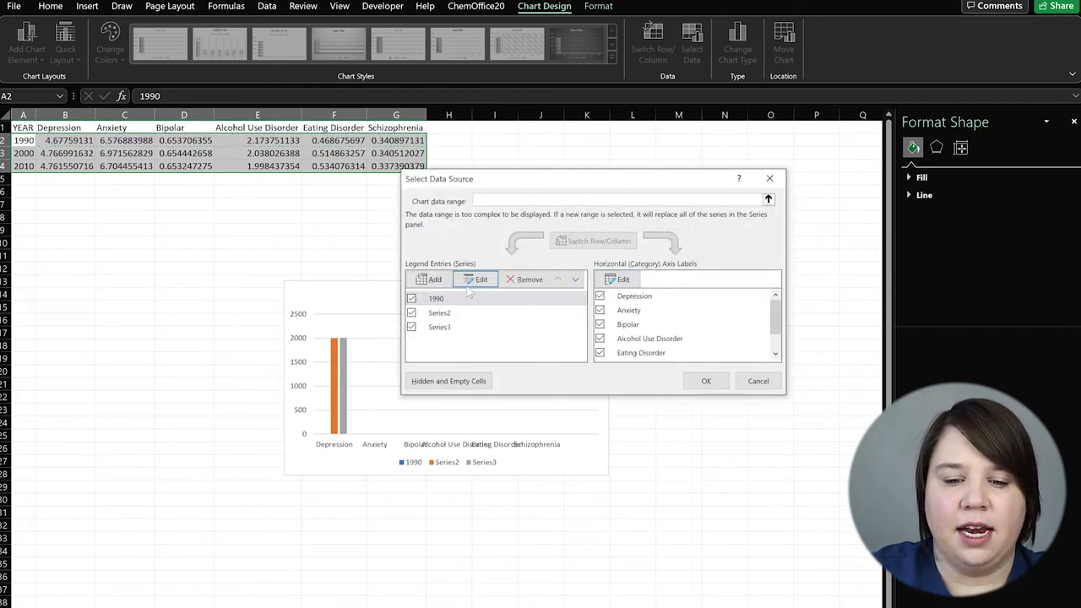
Step: Edit the second data series to take its name from A3 and its values from B3:G3
left_click(463, 313)
left_click(475, 279)
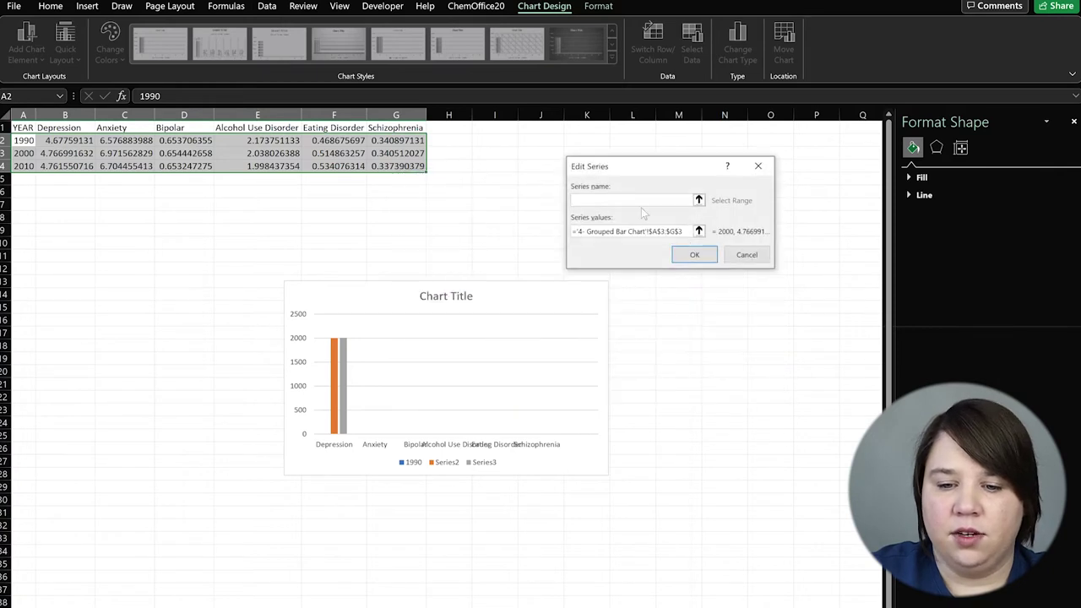
left_click(20, 153)
left_click_drag(683, 230, 572, 231)
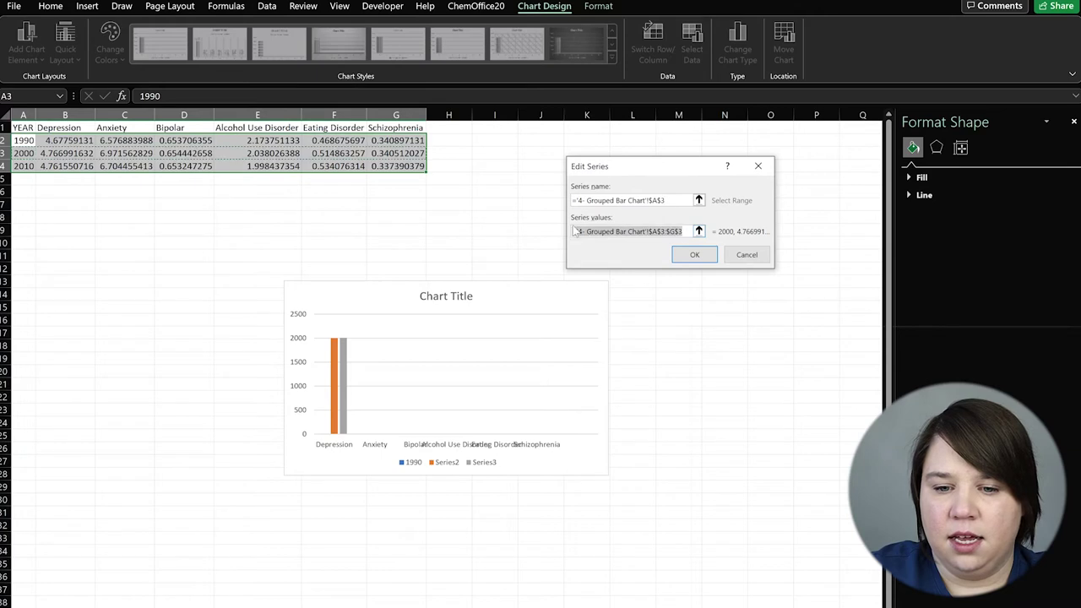
key("BackSpace")
left_click_drag(66, 158, 409, 153)
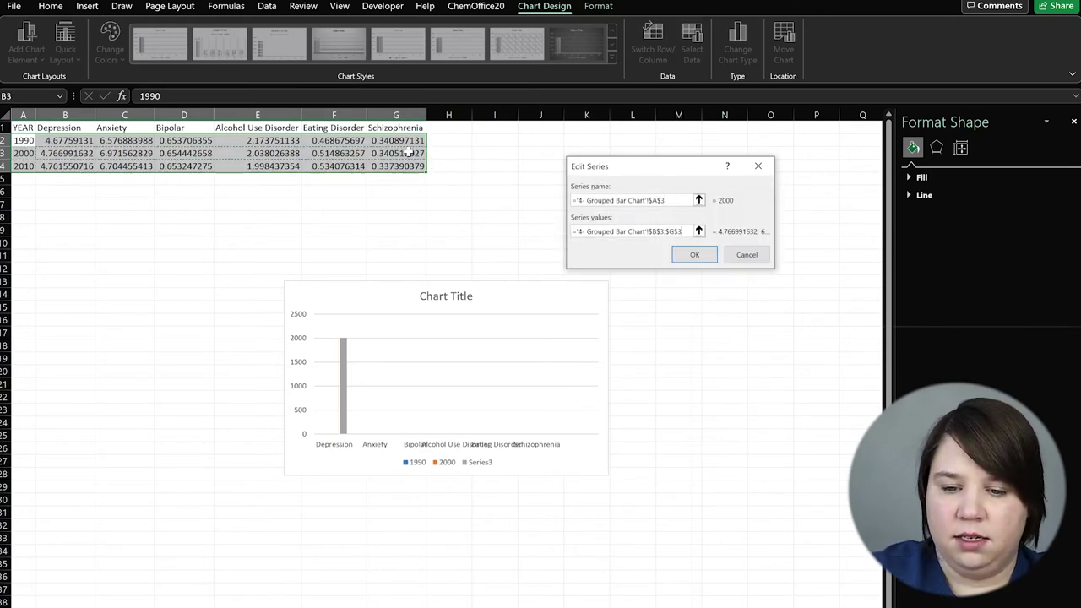
left_click(694, 256)
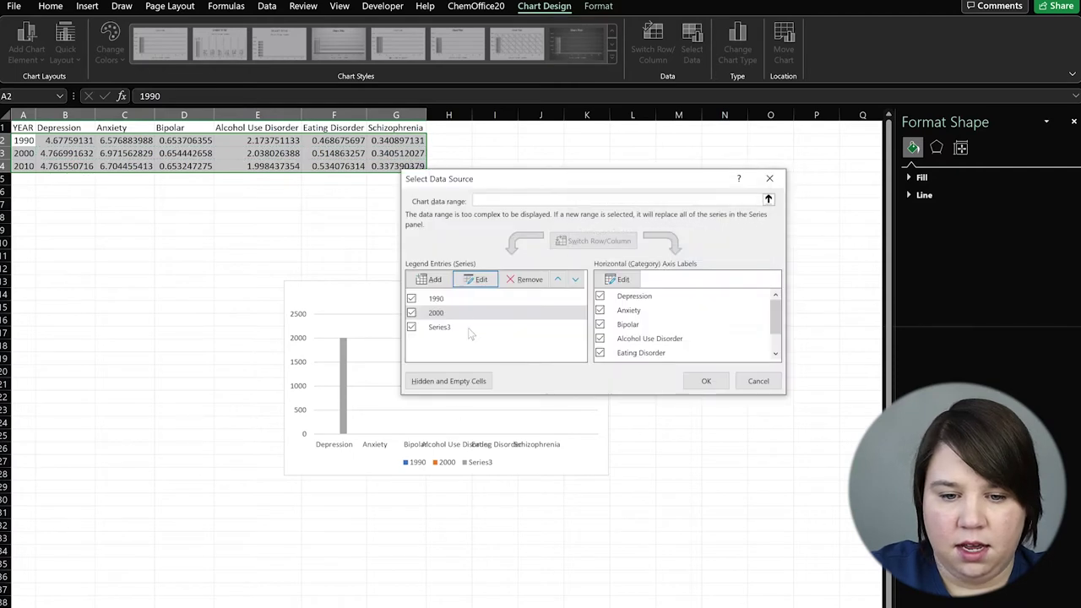
Step: Edit the third data series to take its name from A4 and its values from B4:G4, and apply the data source changes
left_click(439, 327)
left_click(476, 279)
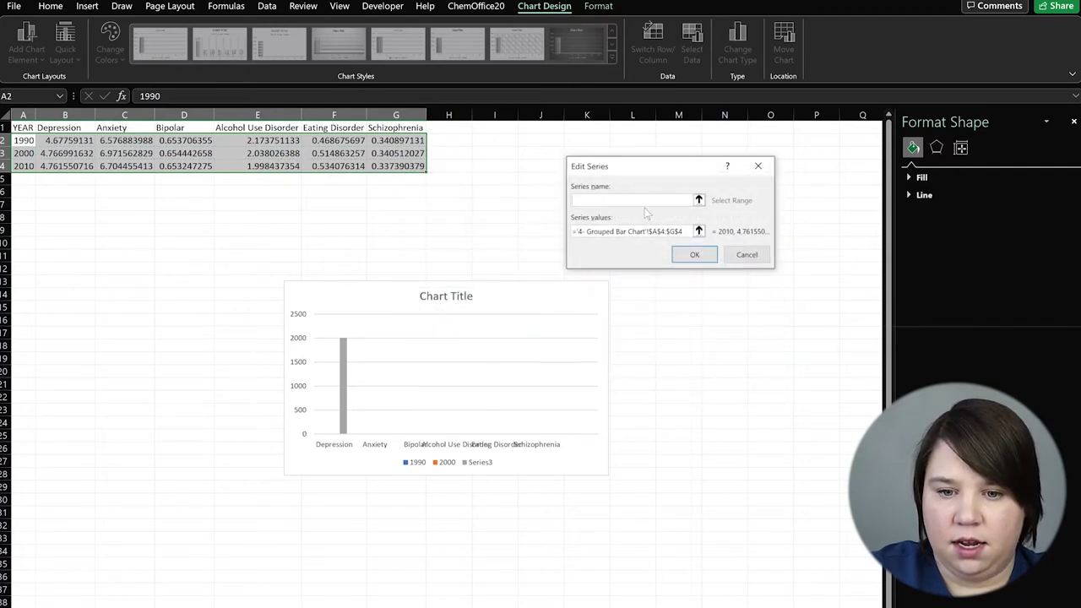
left_click_drag(692, 231, 527, 234)
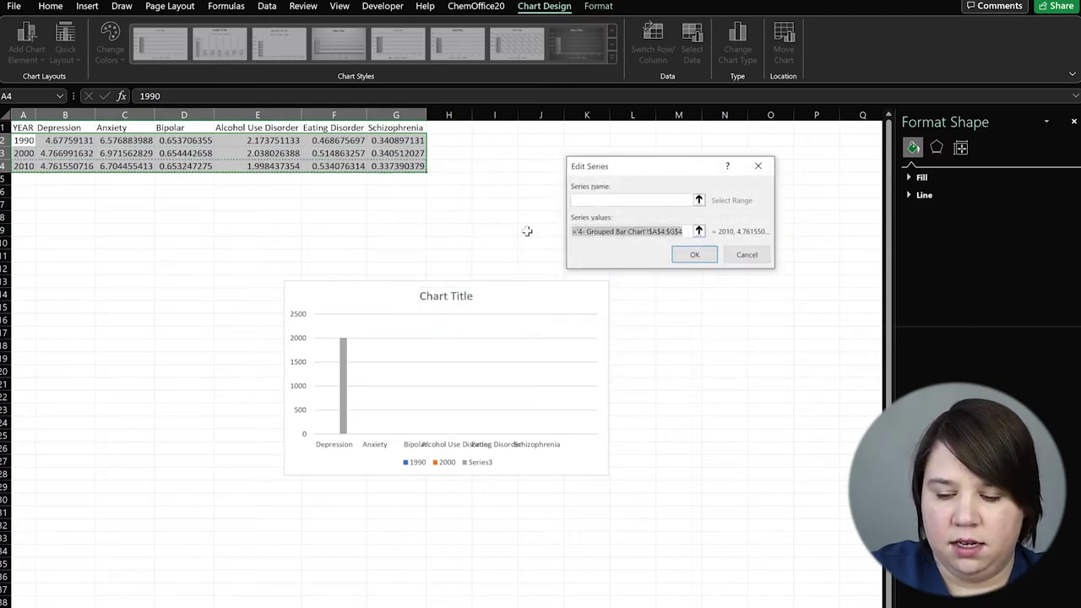
key("BackSpace")
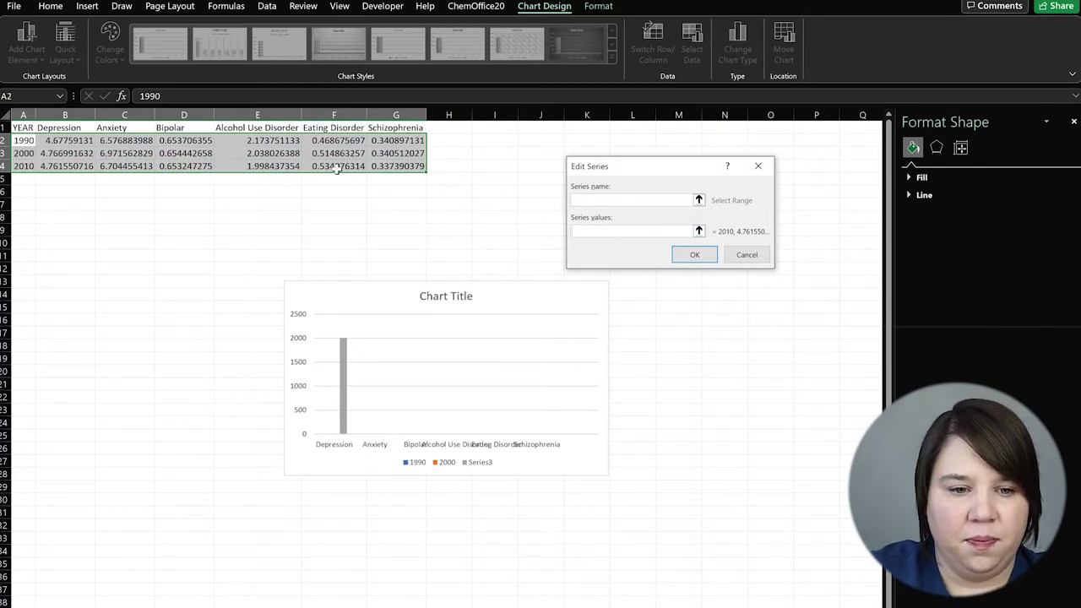
left_click_drag(77, 166, 391, 166)
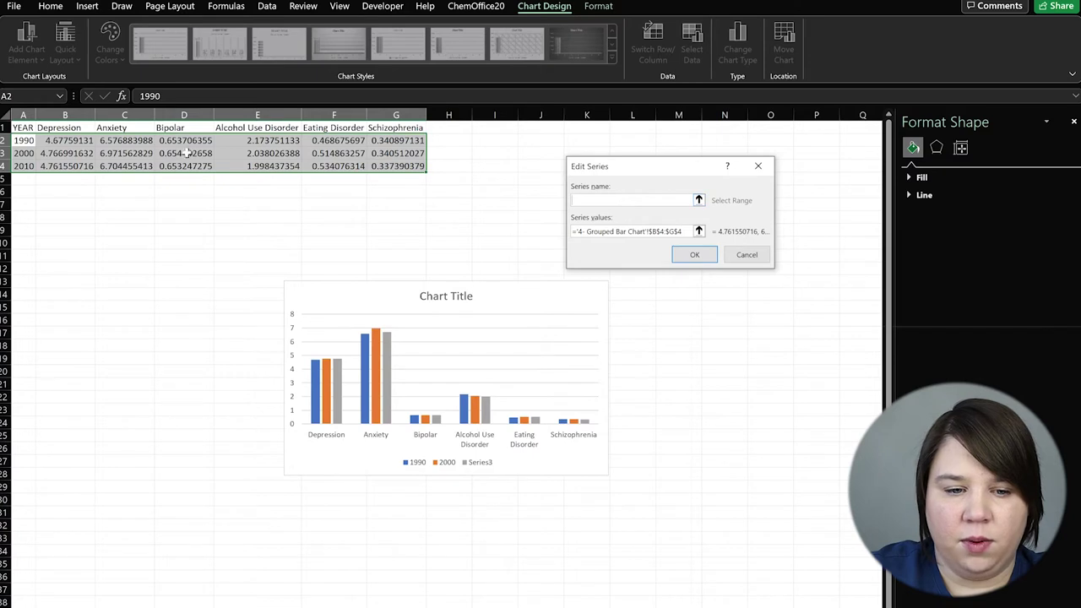
left_click(30, 167)
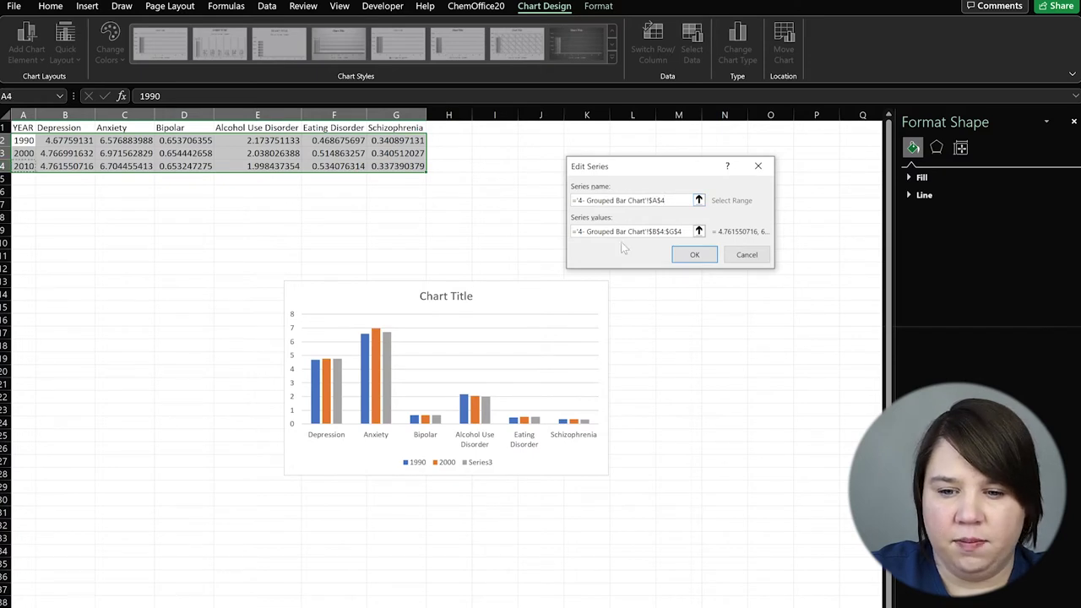
left_click(692, 255)
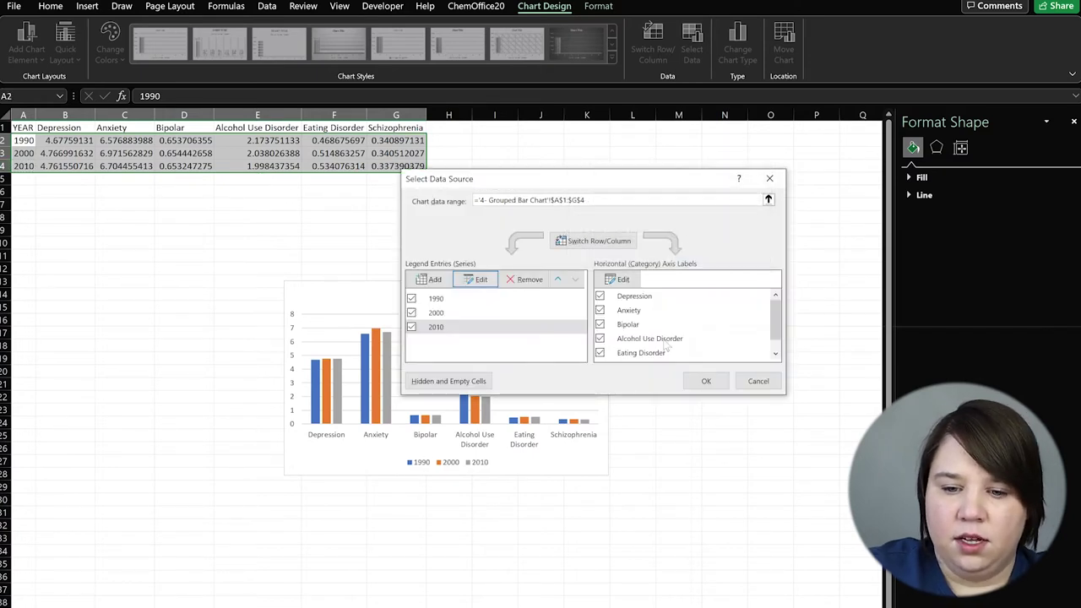
left_click(714, 380)
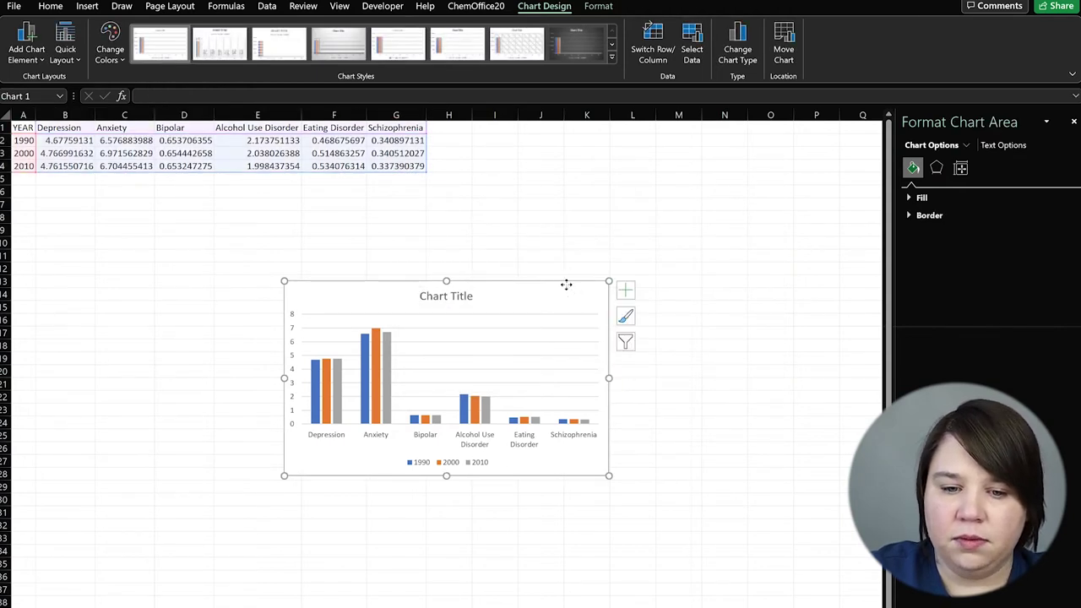
Step: Delete the chart's title and move the chart to the right of the data table
left_click_drag(566, 284, 672, 217)
left_click(537, 227)
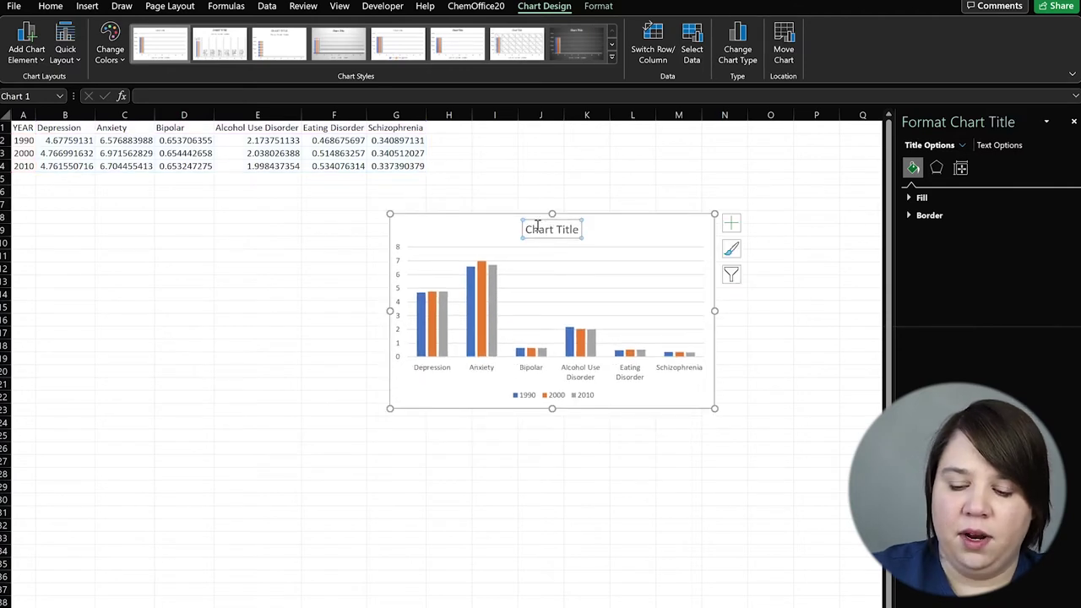
key("Delete")
left_click(655, 161)
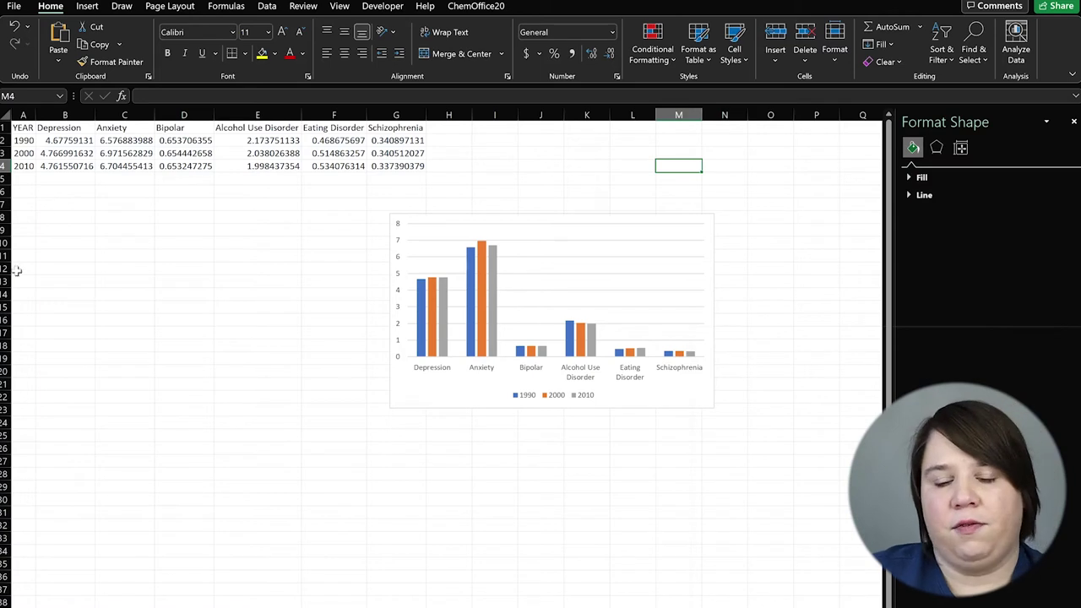
left_click_drag(550, 215, 623, 133)
Step: Insert a second 2-D clustered column chart from the disorder names and values in B1:G4, leaving out the year column
left_click(334, 280)
left_click_drag(56, 128, 354, 145)
left_click_drag(387, 165, 387, 166)
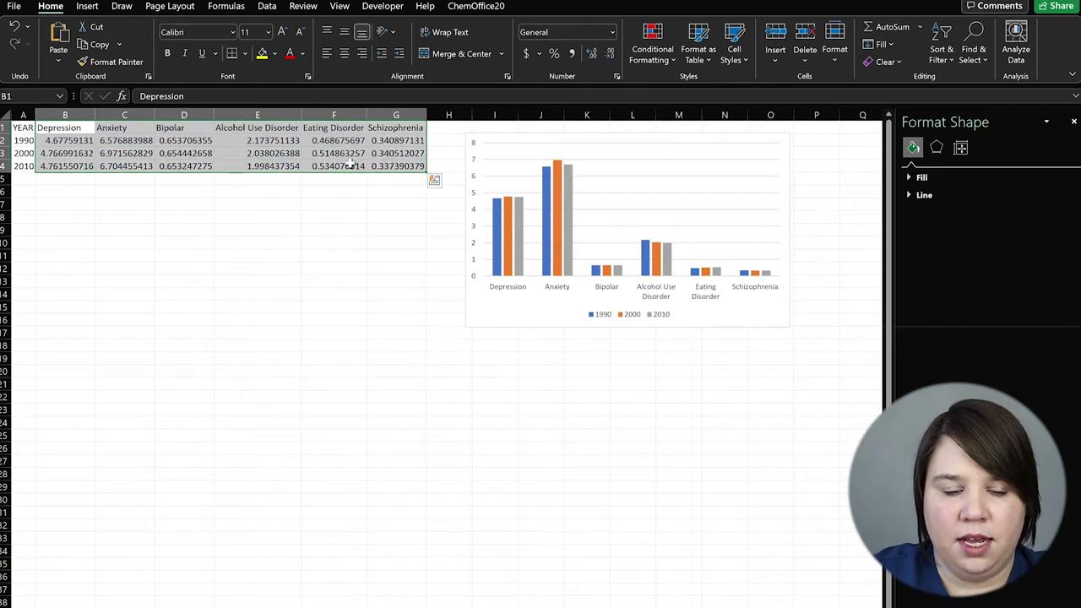
left_click(88, 7)
left_click(506, 28)
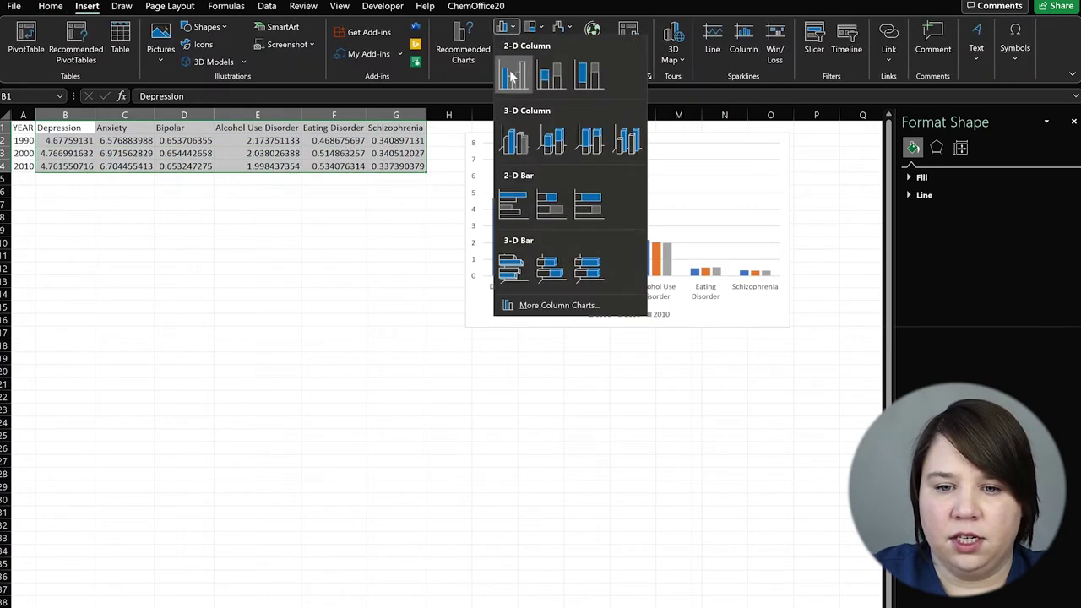
left_click(514, 73)
Step: Move the new chart directly below the first chart
left_click(422, 295)
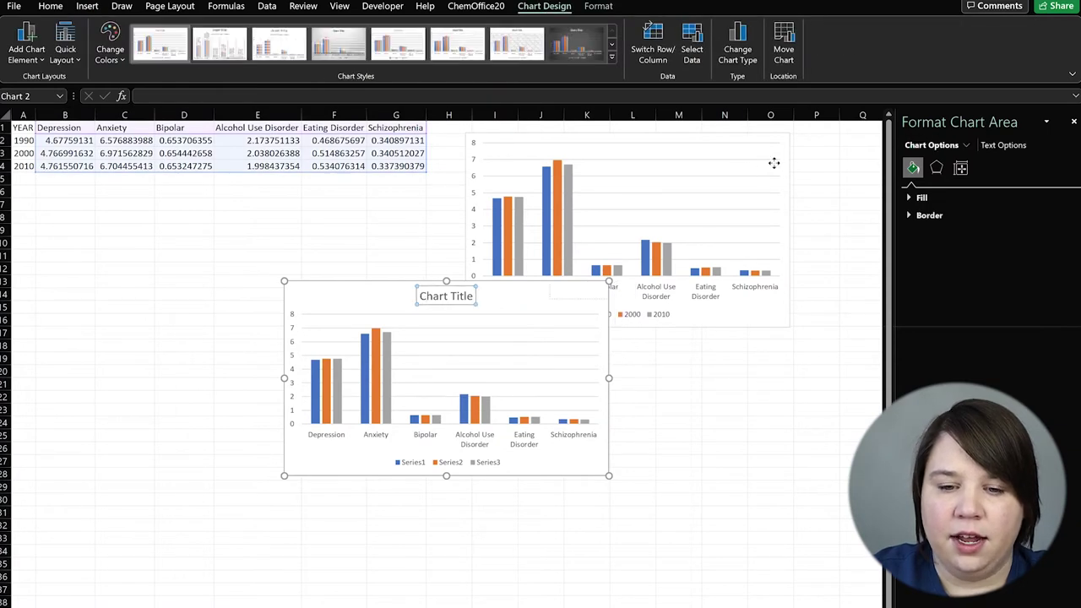
left_click_drag(416, 296, 375, 314)
left_click(431, 362)
key("ctrl+z")
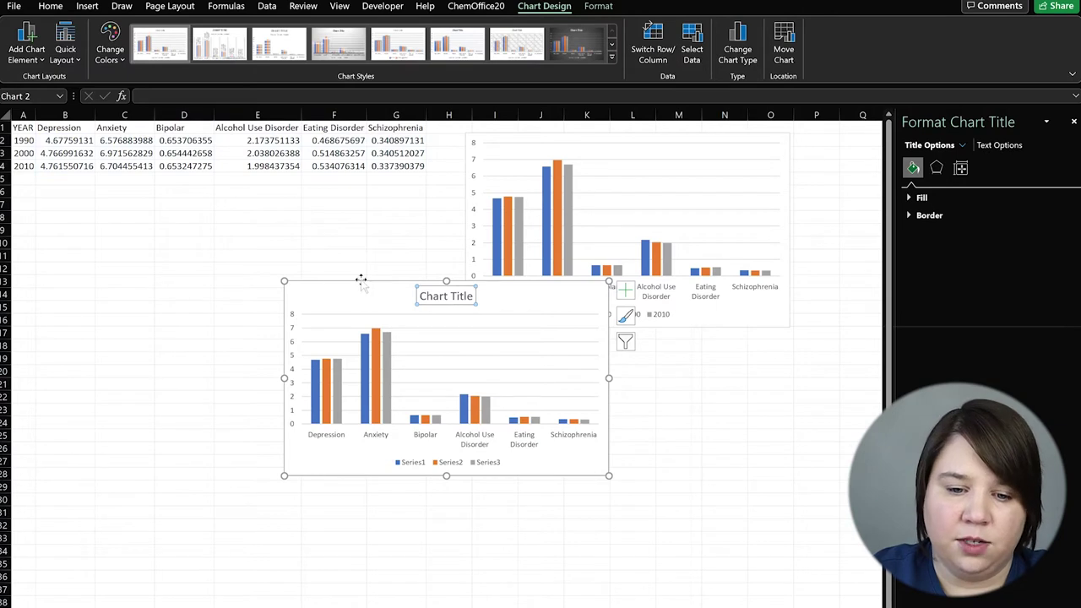
left_click_drag(389, 281, 561, 336)
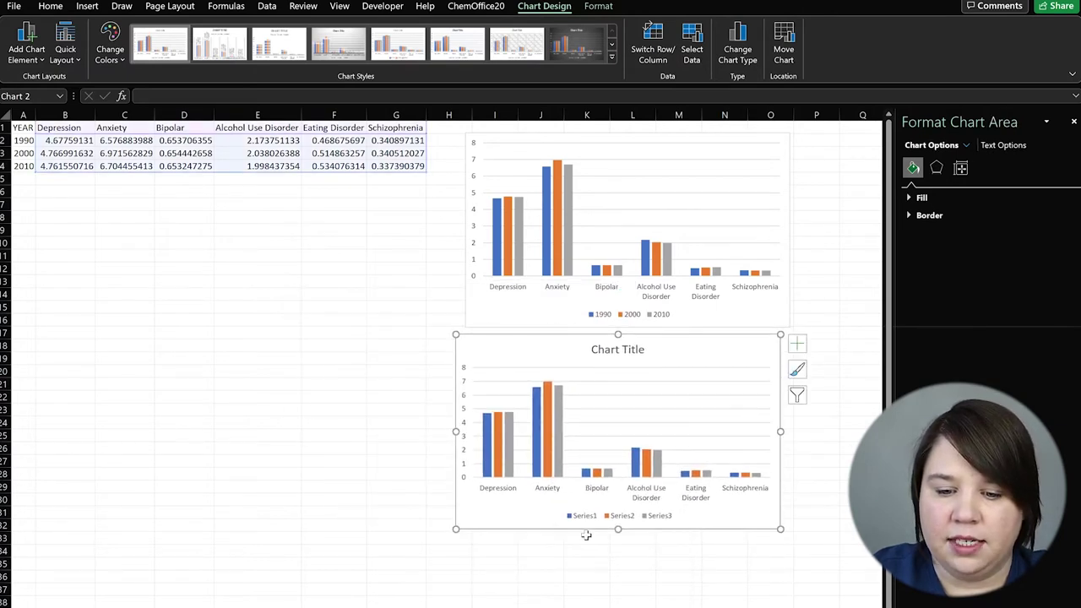
Step: Set the lower chart's first series name to cell A2 through its data source
left_click(583, 517)
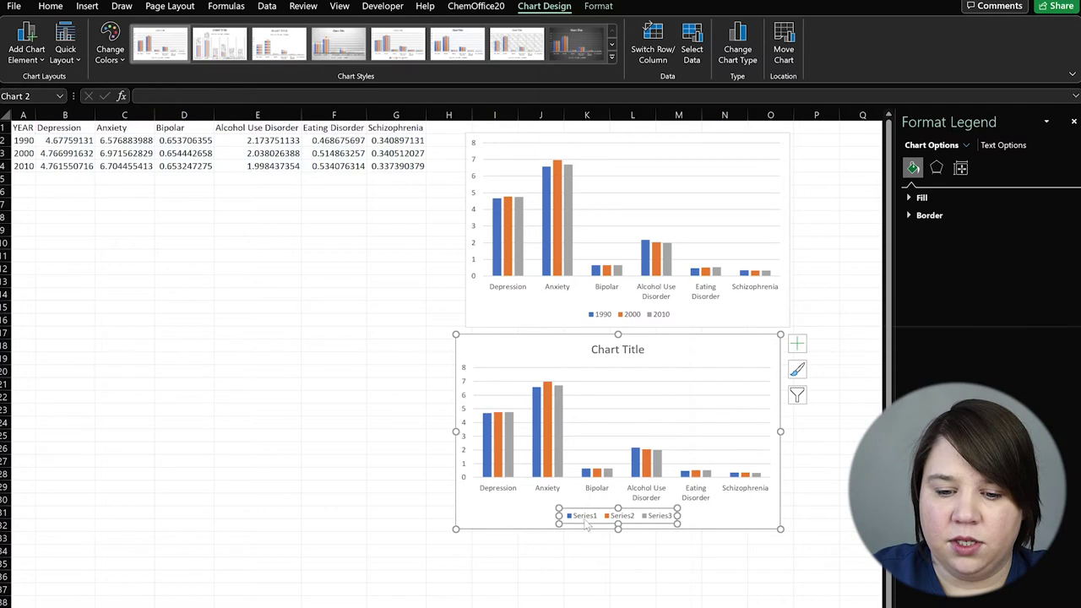
left_click(692, 44)
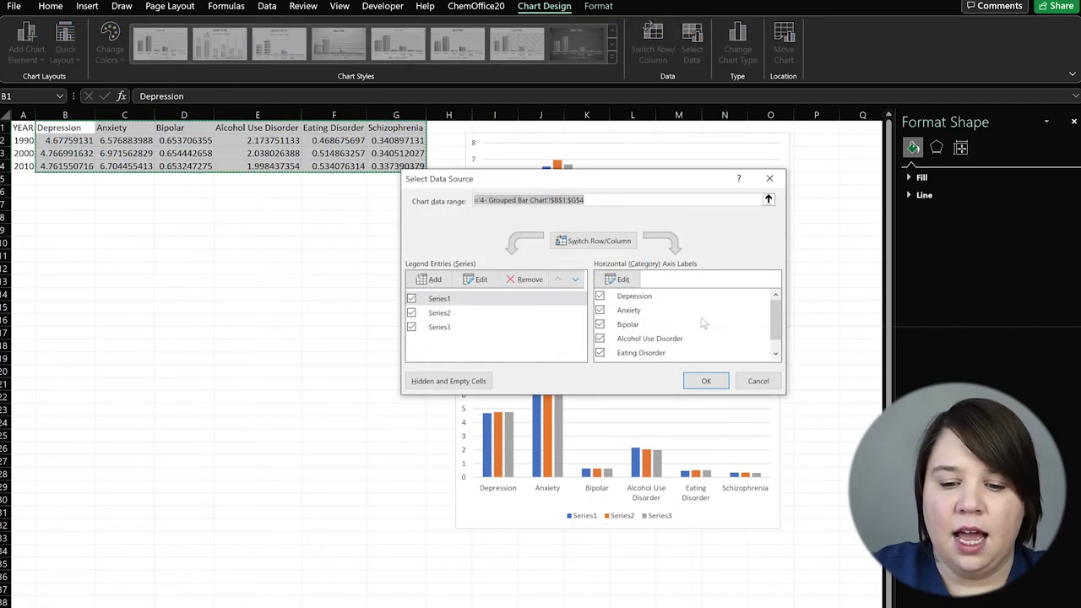
left_click(477, 279)
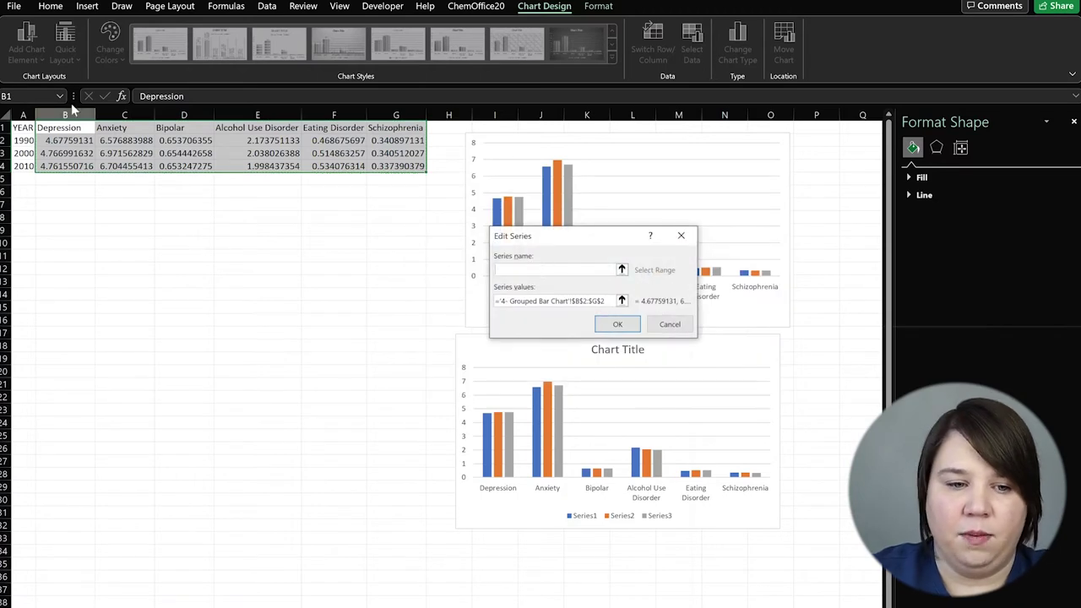
left_click(28, 142)
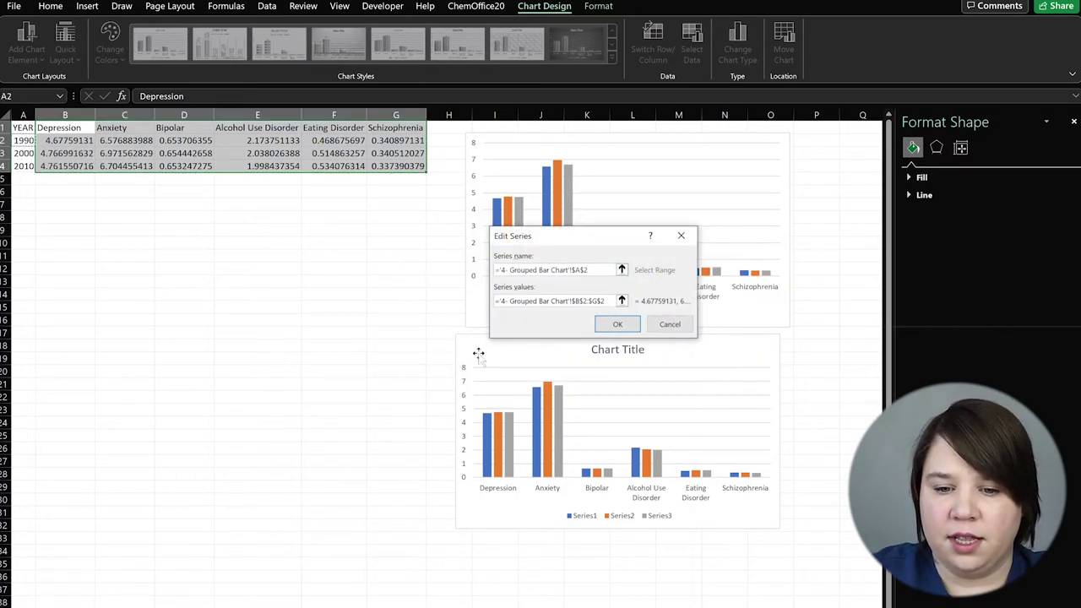
left_click(618, 325)
Step: Set the lower chart's second series name to cell A3
left_click(448, 313)
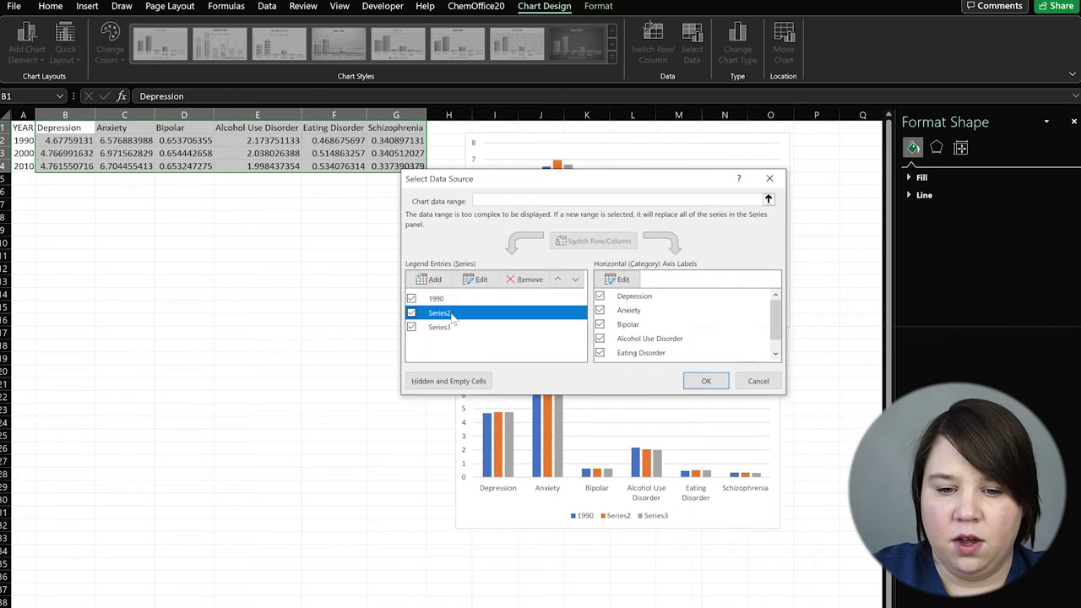
left_click(475, 279)
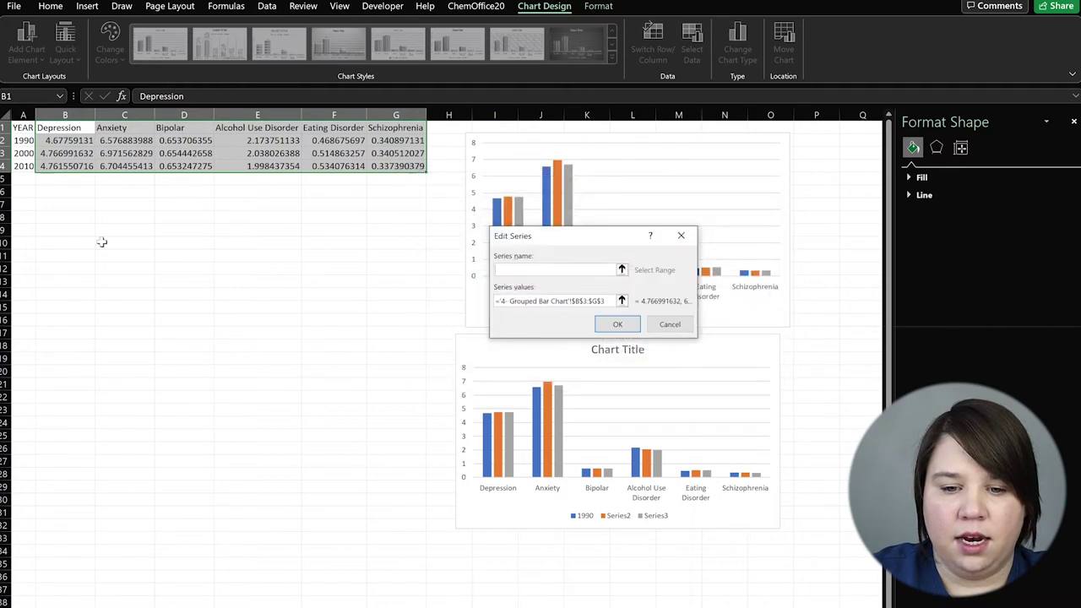
left_click(26, 153)
left_click(617, 325)
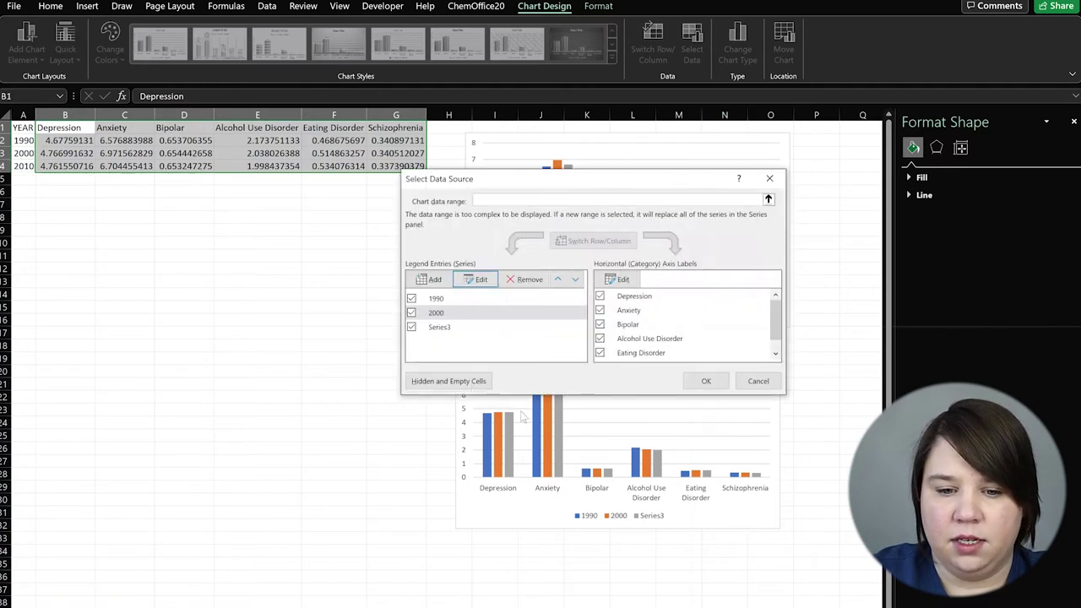
Step: Set the third series name to cell A4 and apply the lower chart's data source changes
left_click(439, 328)
left_click(476, 279)
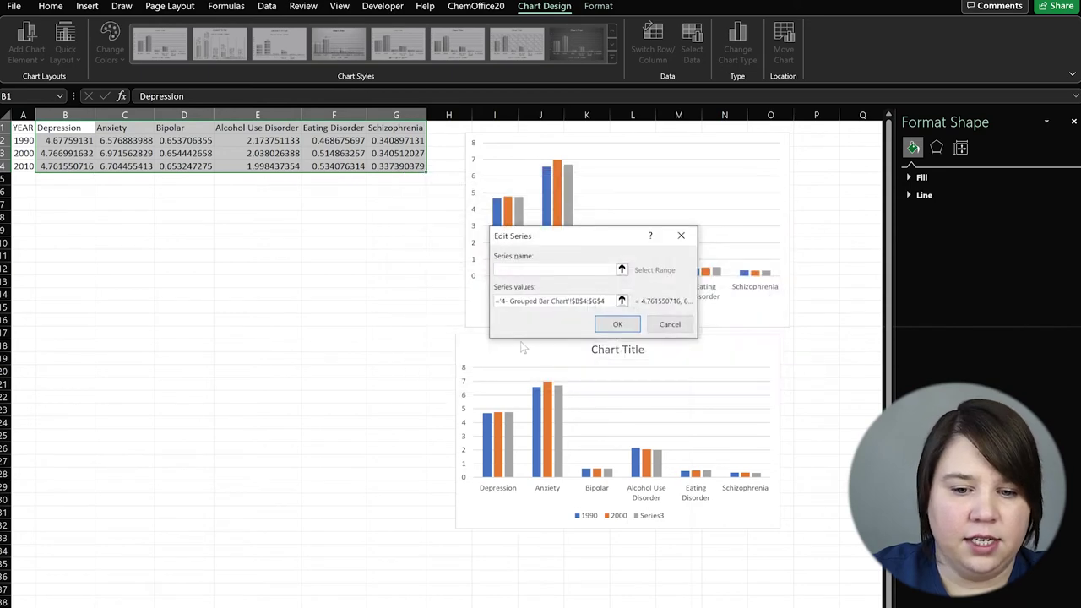
left_click(25, 166)
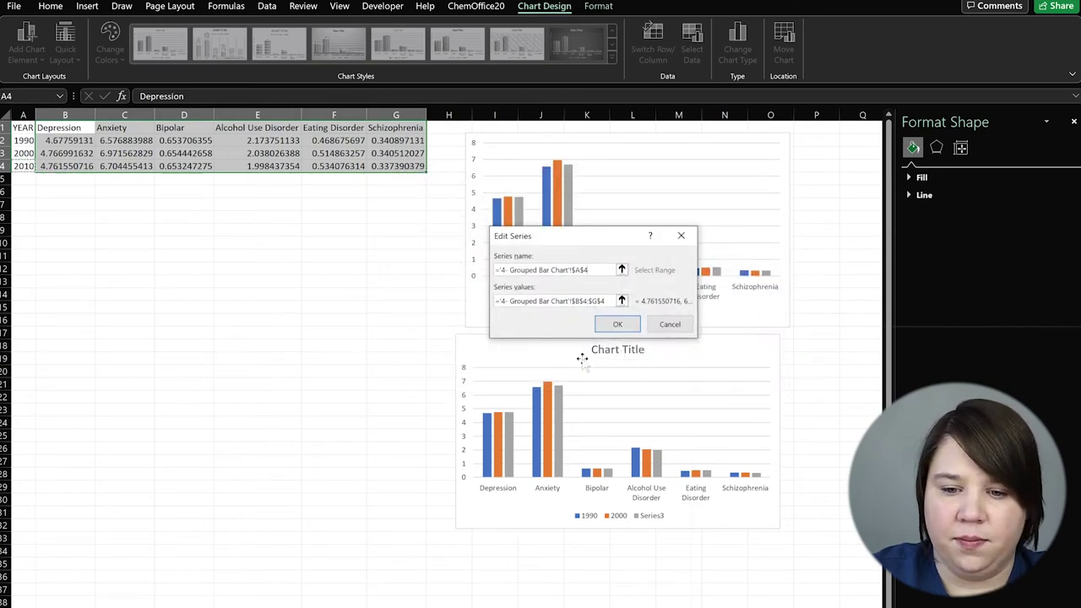
left_click(617, 325)
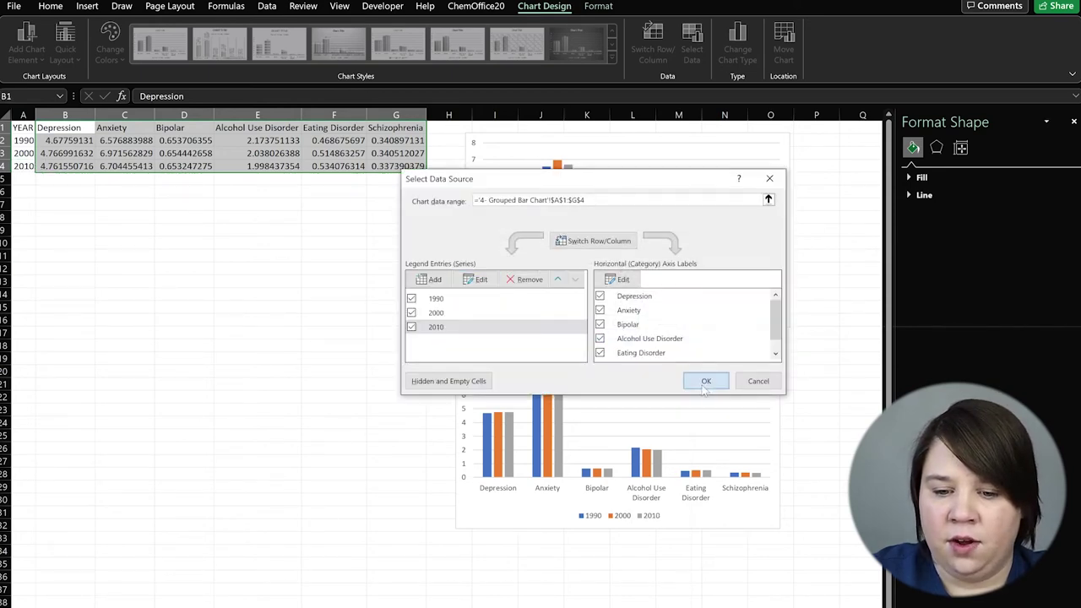
left_click(706, 384)
Step: Shift the lower chart slightly right to line it up with the upper one, and delete its chart title
left_click(551, 574)
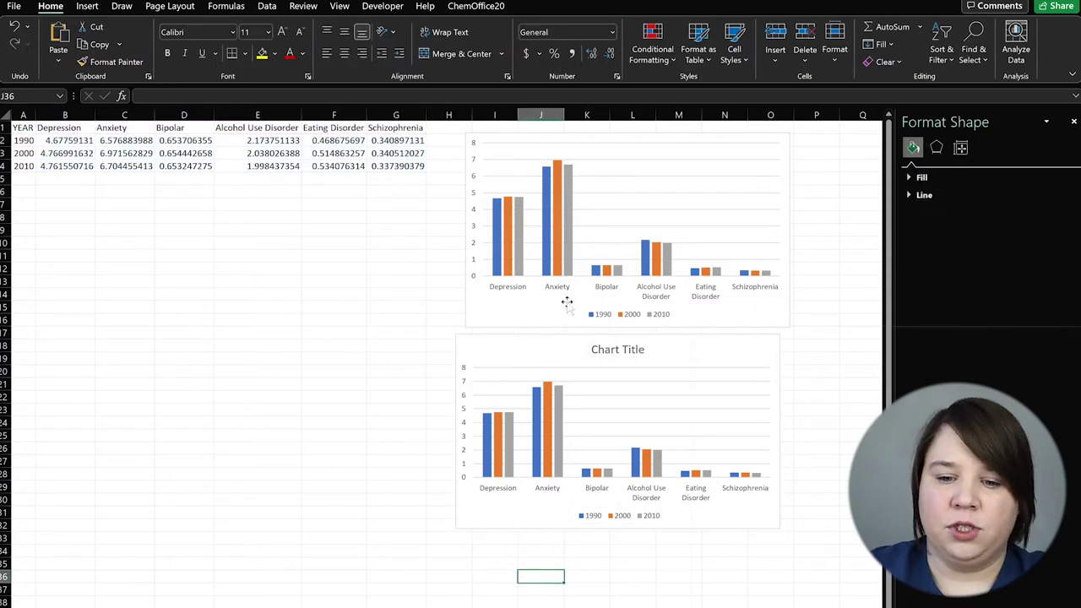
mouse_move(556, 337)
left_mouse_down()
mouse_move(591, 341)
mouse_move(561, 341)
left_mouse_up()
left_click(403, 394)
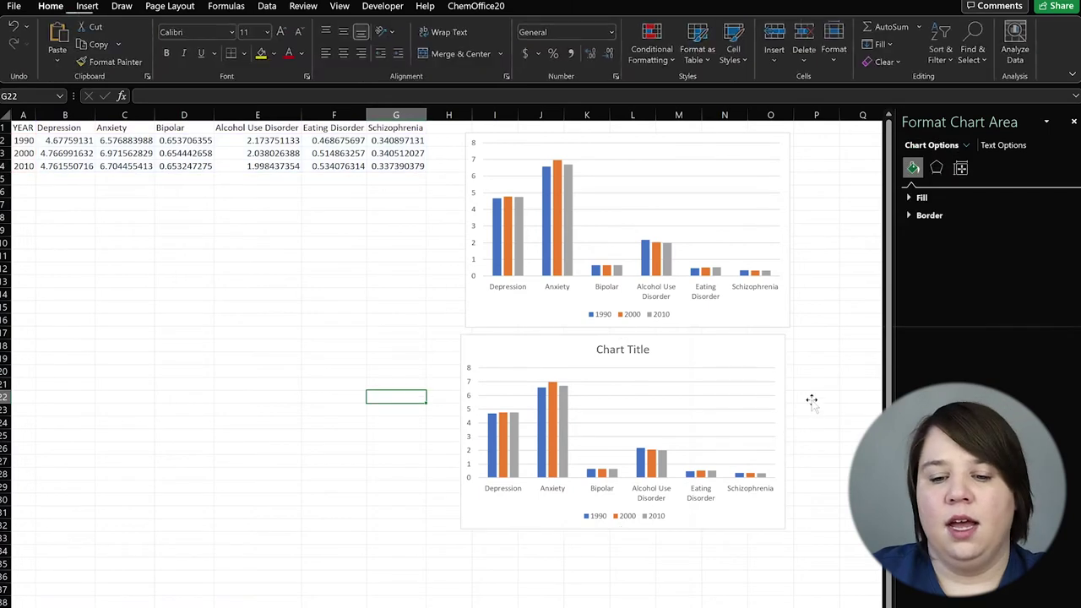
left_click(610, 345)
key("Escape")
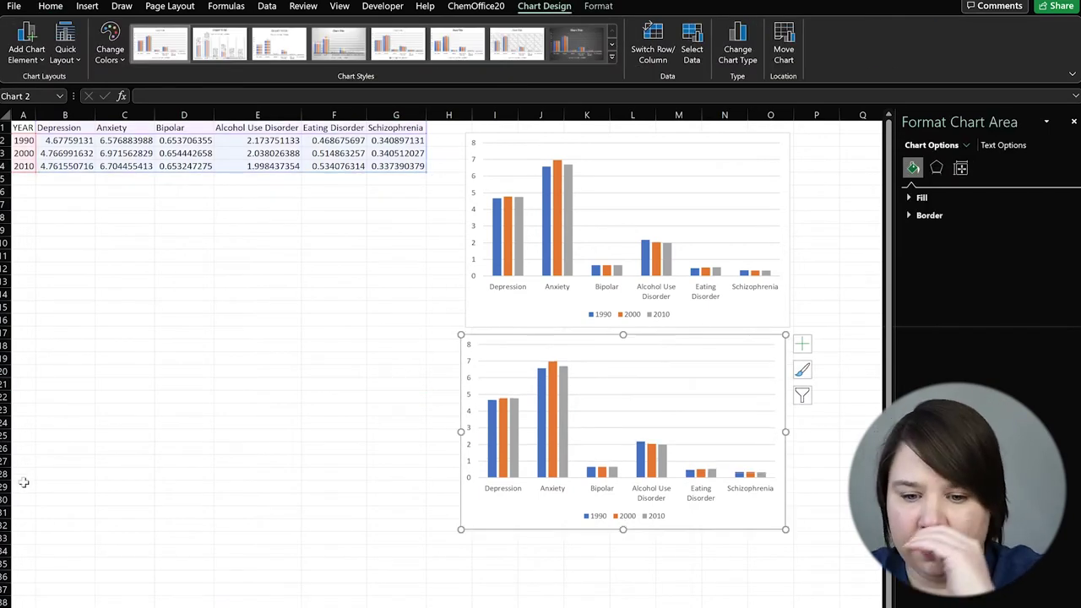
Step: Add axis titles to the lower chart and delete the horizontal one, keeping only the vertical axis title
left_click(802, 345)
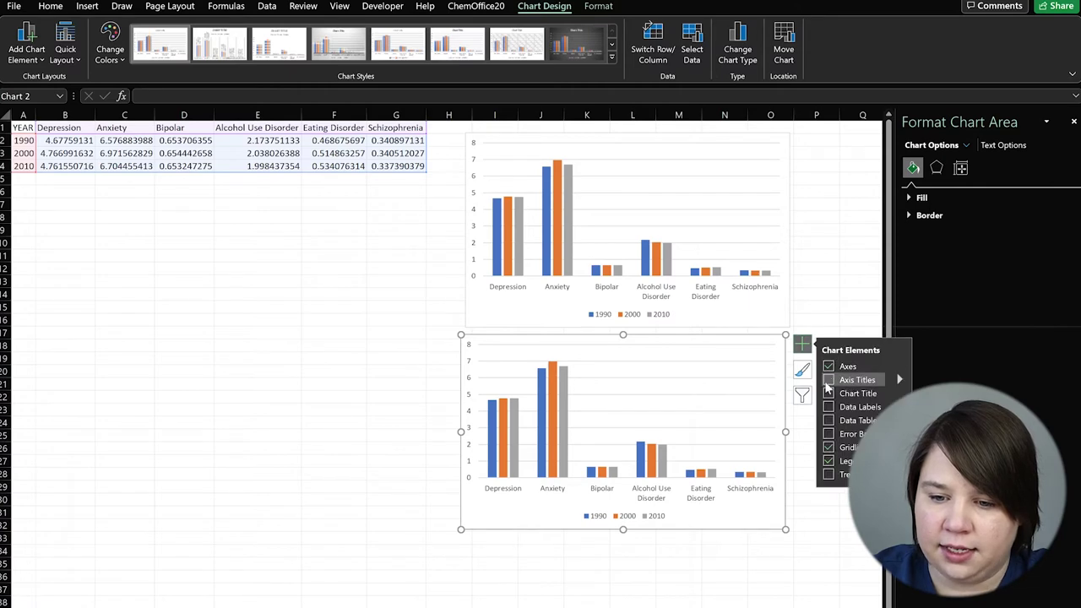
left_click(829, 381)
left_click(603, 598)
left_click(633, 492)
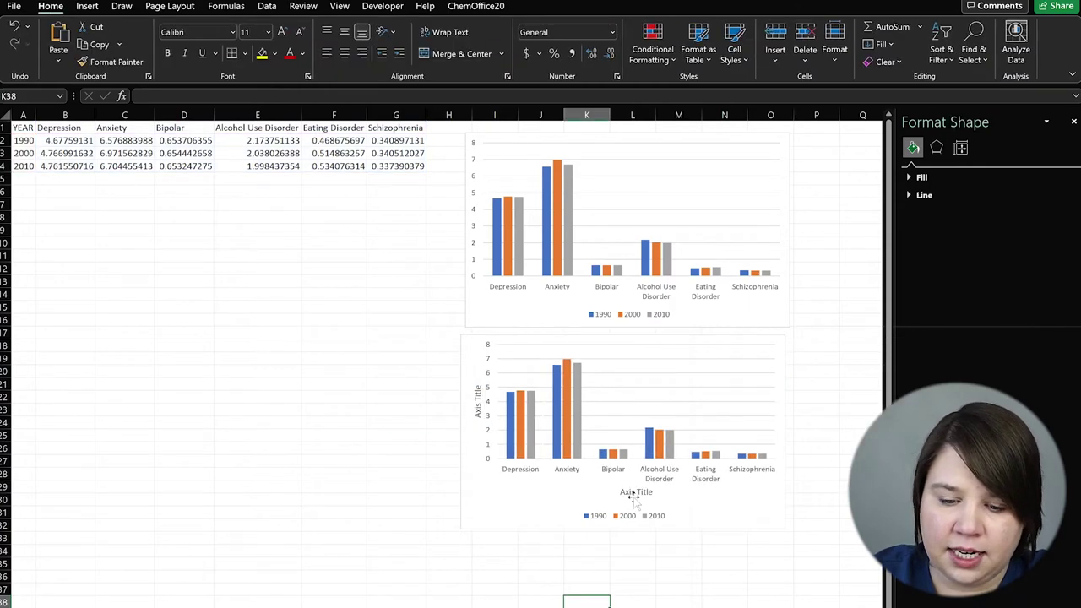
key("Delete")
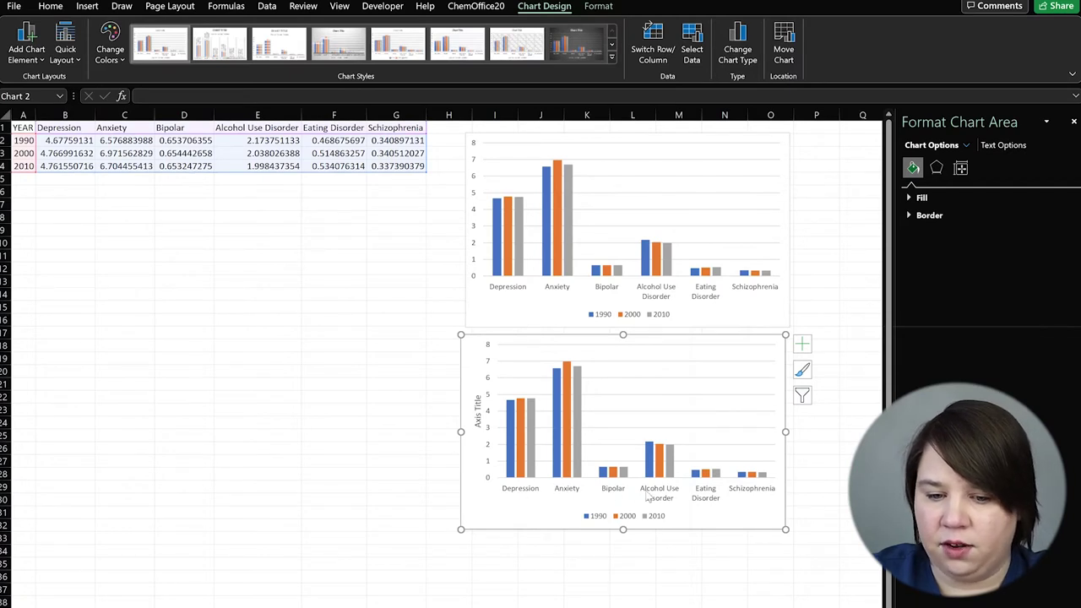
Step: Clear the placeholder text of the lower chart's vertical axis title
left_click(478, 410)
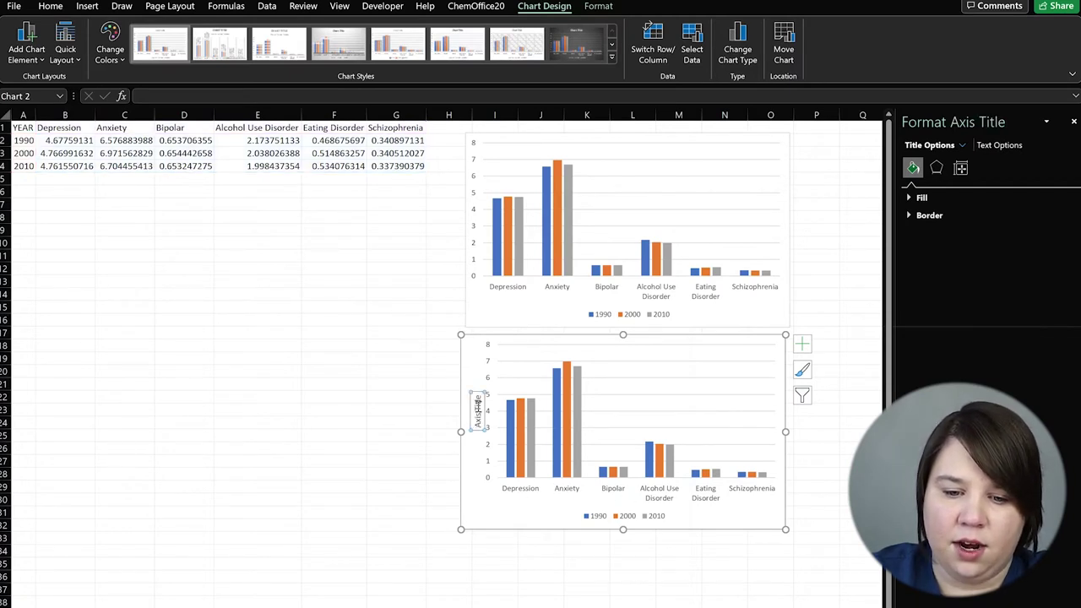
triple_click(478, 406)
key("BackSpace")
type("Depression")
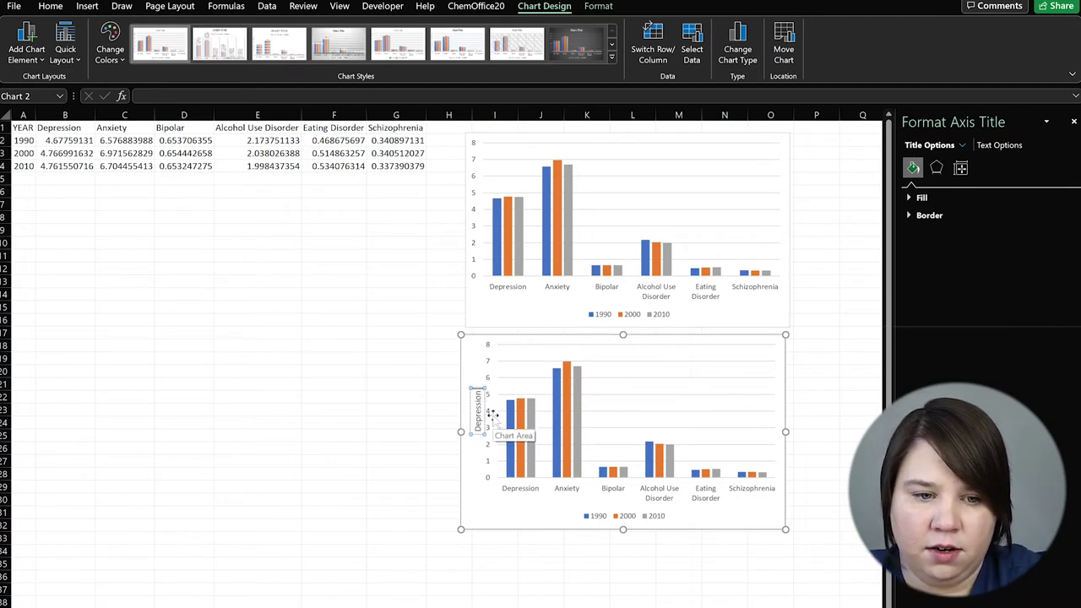
key("BackSpace")
key("BackSpace")
key("BackSpace")
key("BackSpace")
key("BackSpace")
key("BackSpace")
key("BackSpace")
key("BackSpace")
key("BackSpace")
key("BackSpace")
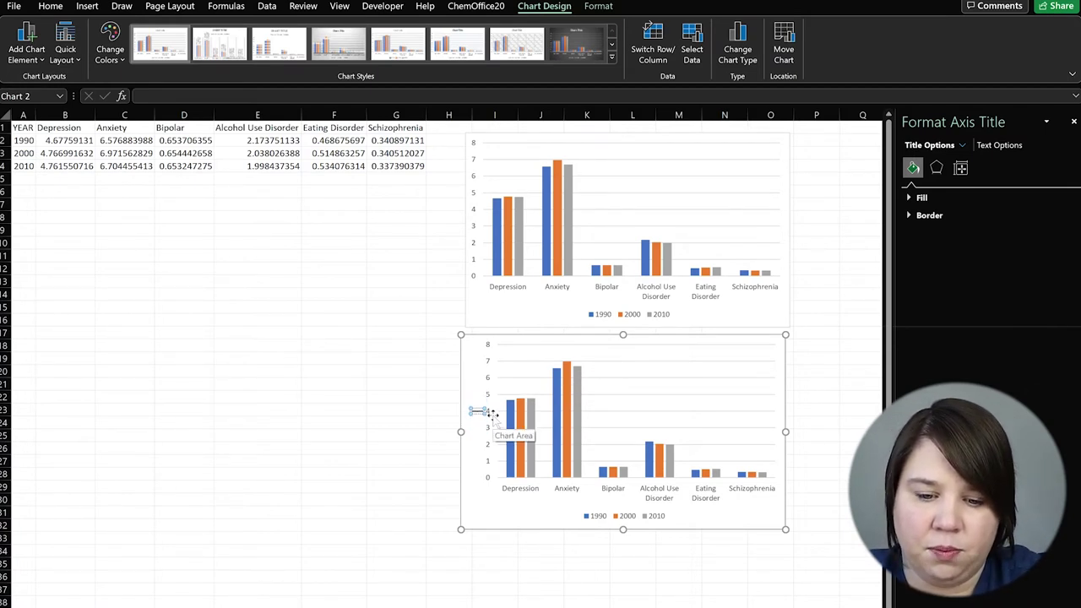
Step: Enter "Prevalence (%)" as the lower chart's vertical axis title
type("Prevalence (%)")
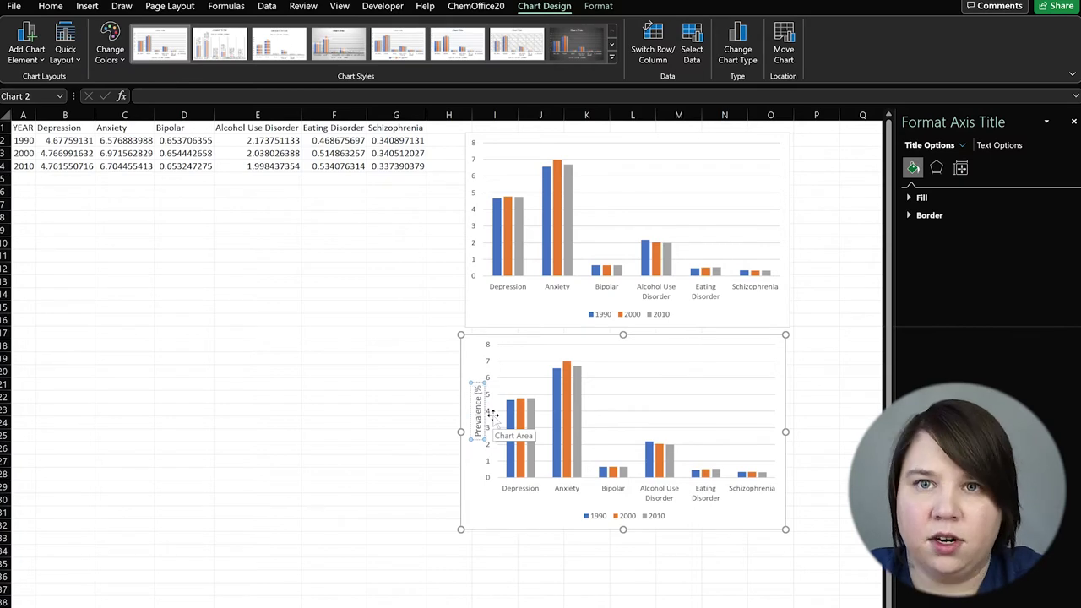
left_click(272, 525)
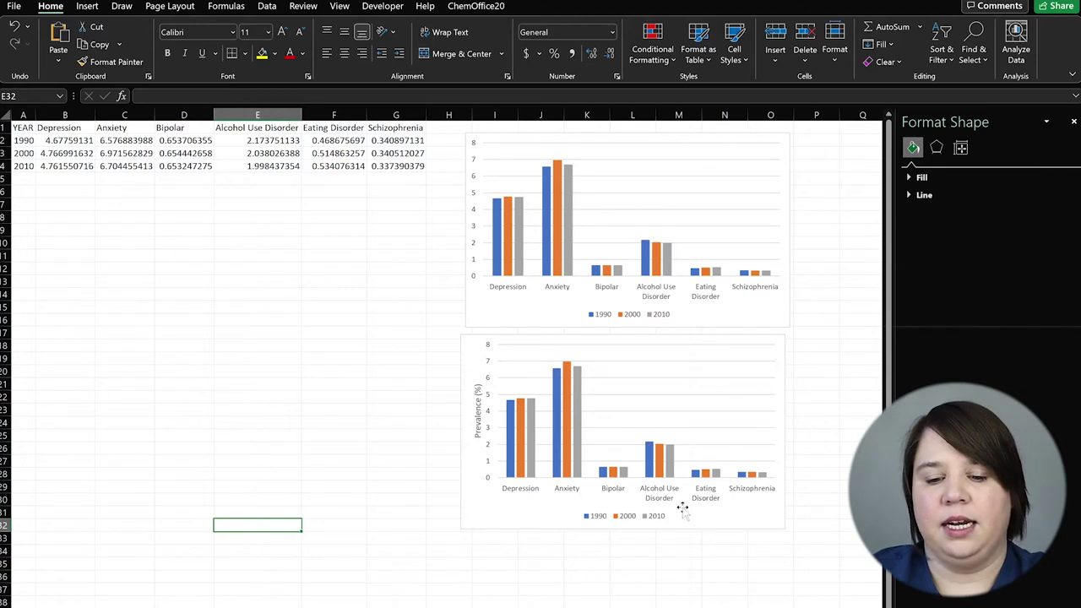
Step: Nudge the lower chart slightly down and to the right beneath the upper chart, and deselect it
left_click_drag(706, 516, 708, 521)
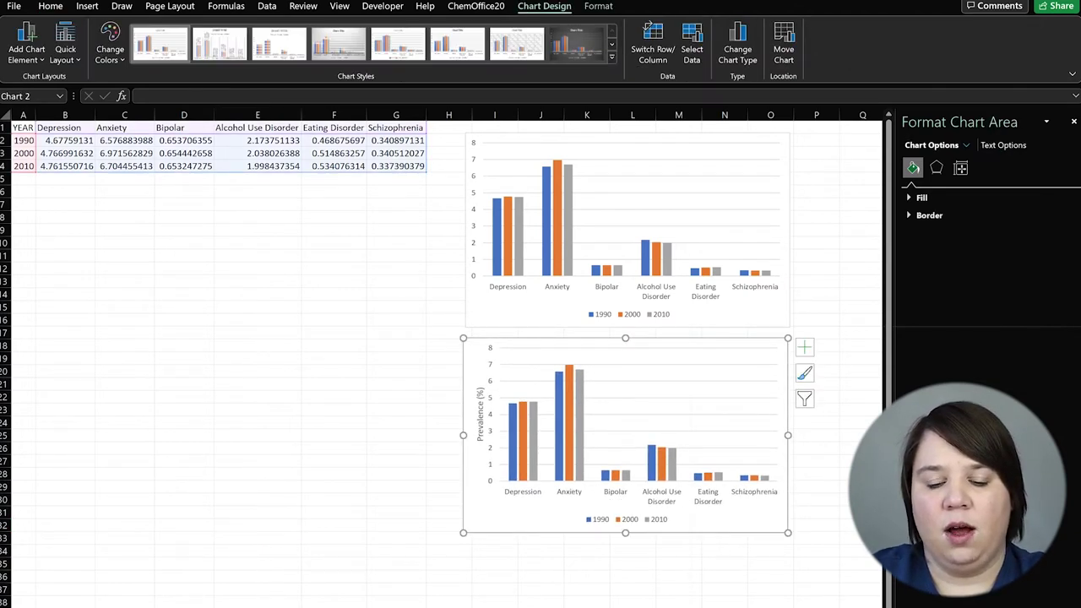
left_click(260, 292)
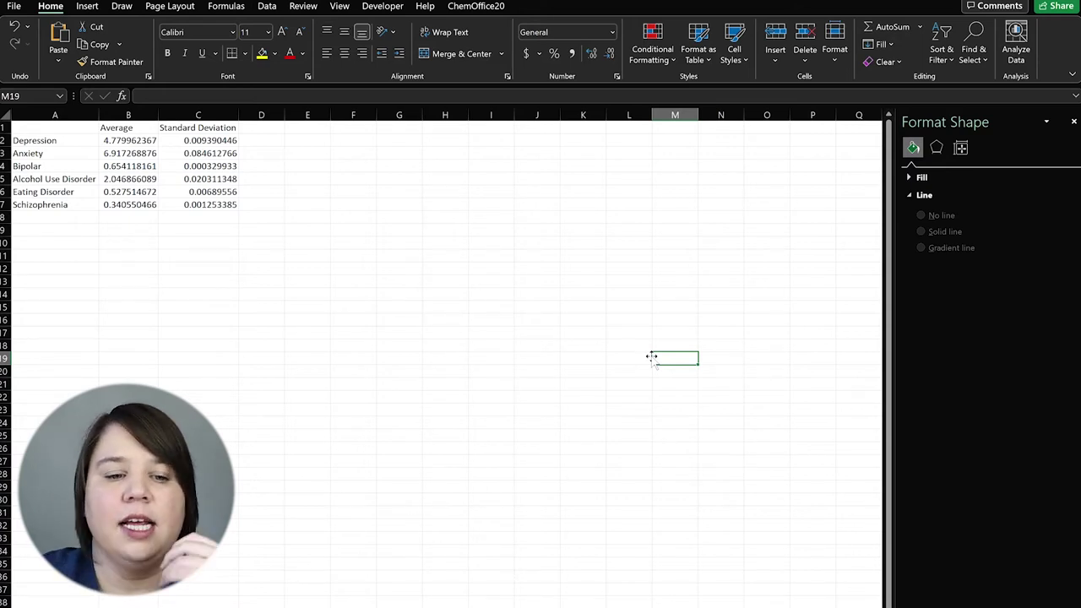
Step: Insert a clustered column chart from the disorder names and their averages in A2:B7
left_click_drag(38, 142, 135, 197)
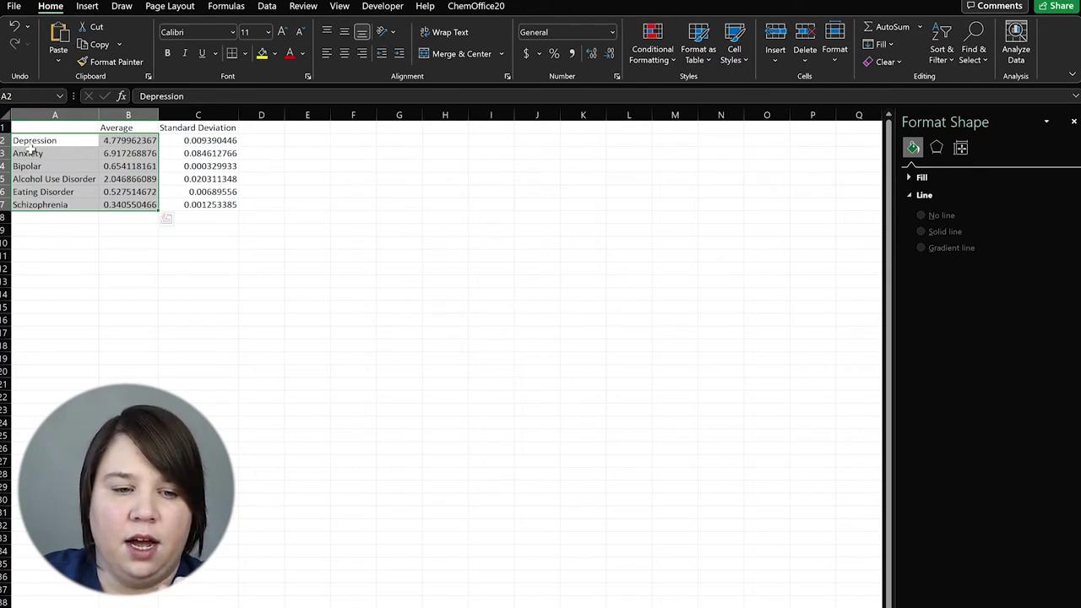
left_click(31, 145)
left_click_drag(76, 142, 140, 193)
left_click_drag(36, 139, 139, 207)
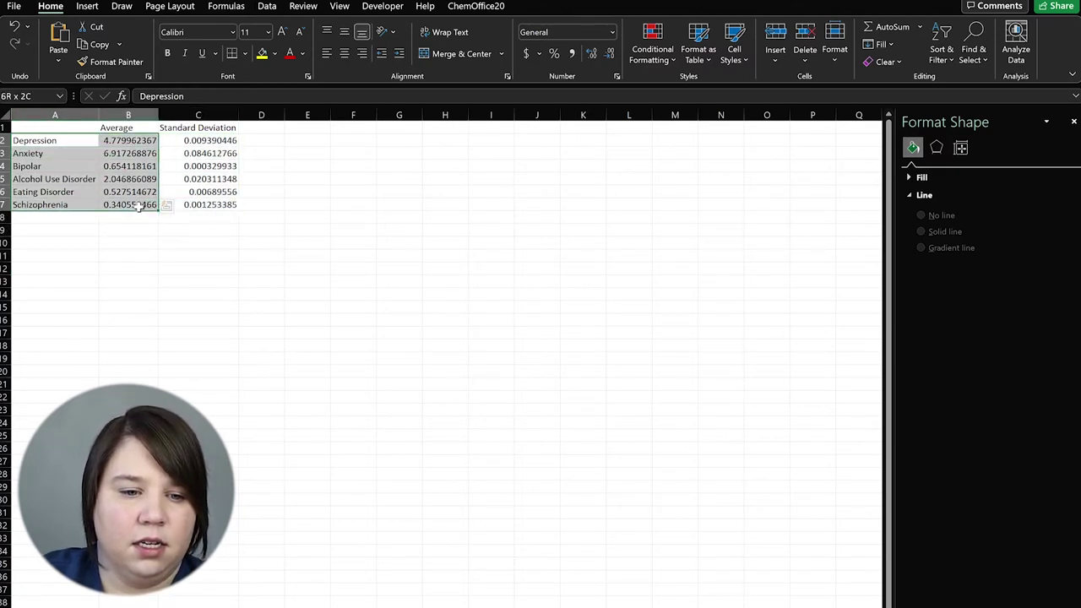
left_click(87, 5)
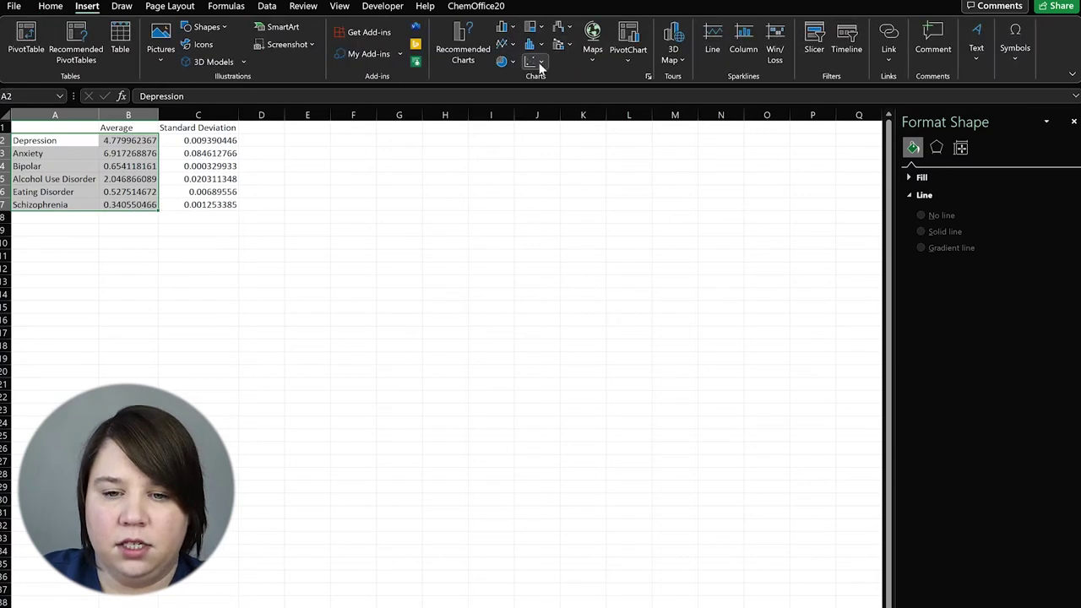
left_click(506, 27)
left_click(511, 89)
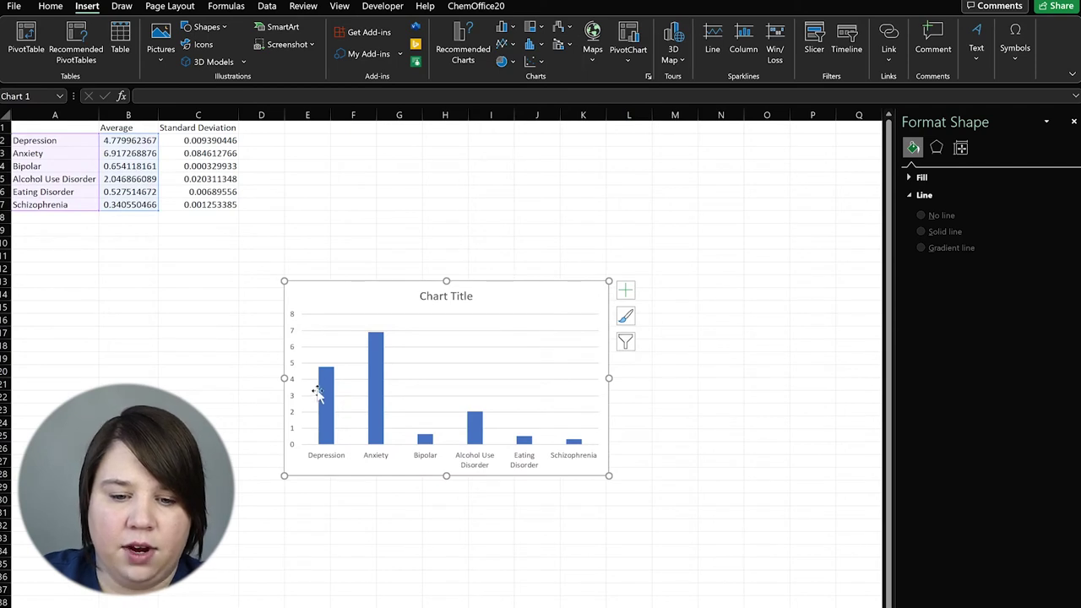
Step: Delete the new chart's title and add axis titles to it
left_click(433, 306)
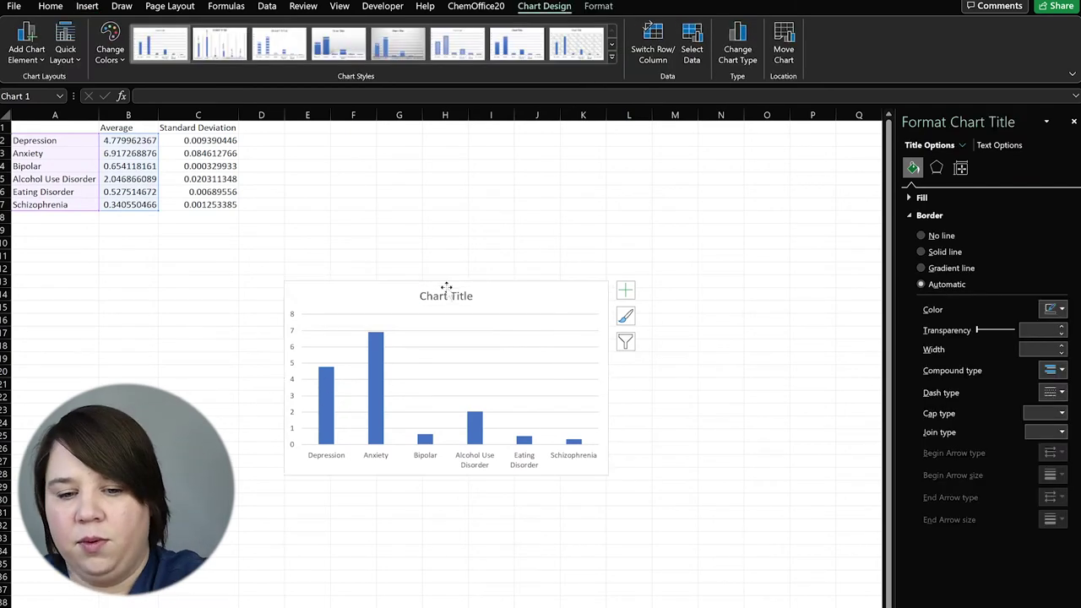
key("Delete")
left_click(625, 290)
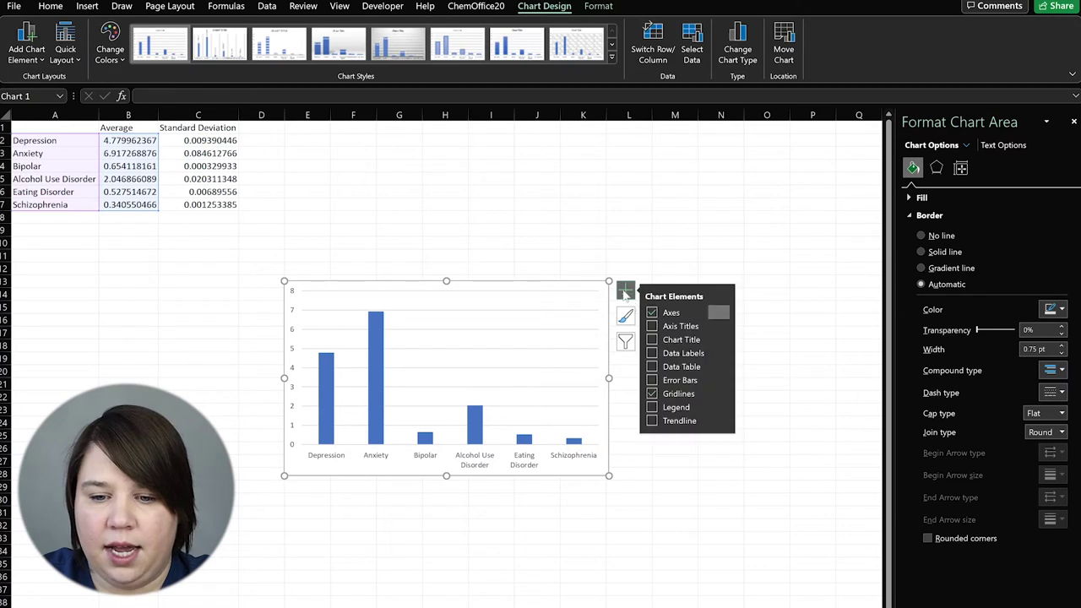
left_click(652, 326)
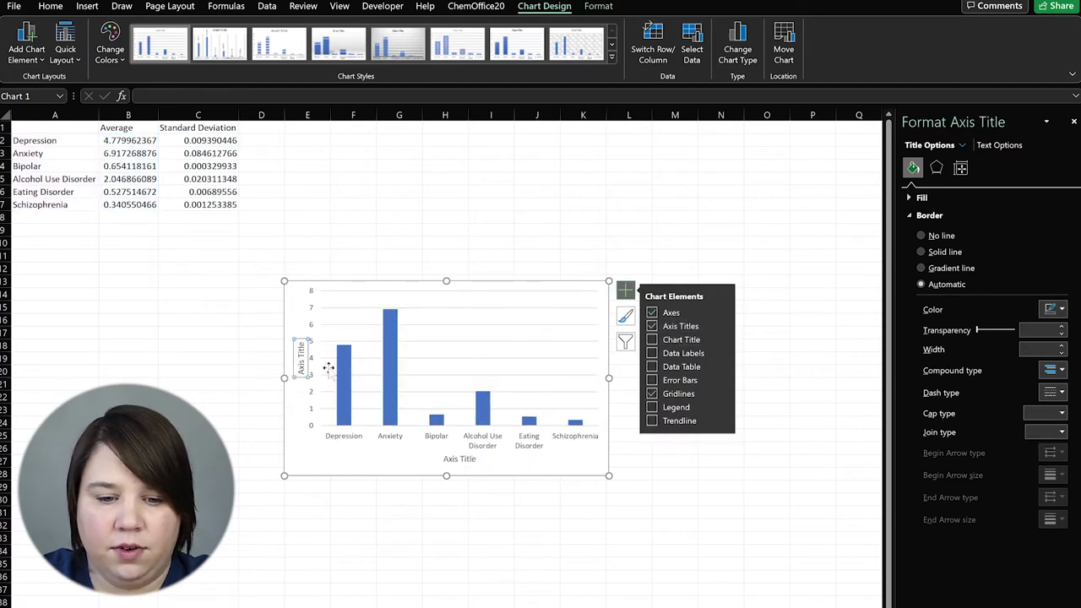
Step: Replace the vertical axis title's placeholder text with "Prevalence (%)" on the averages chart
left_click(301, 366)
left_click_drag(302, 369, 302, 340)
type("Prevalence")
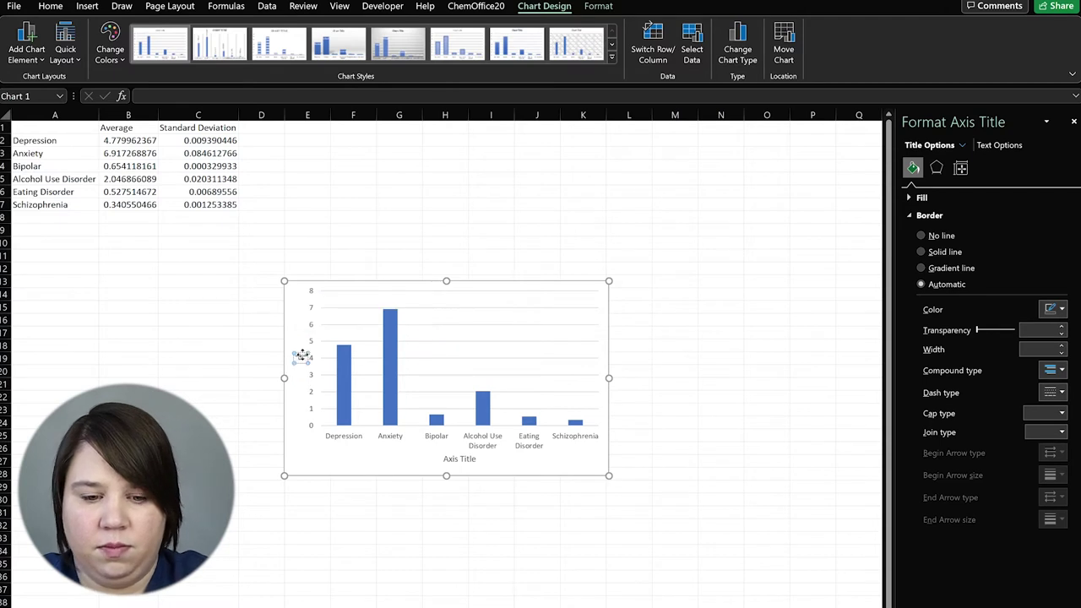
type(" (%)")
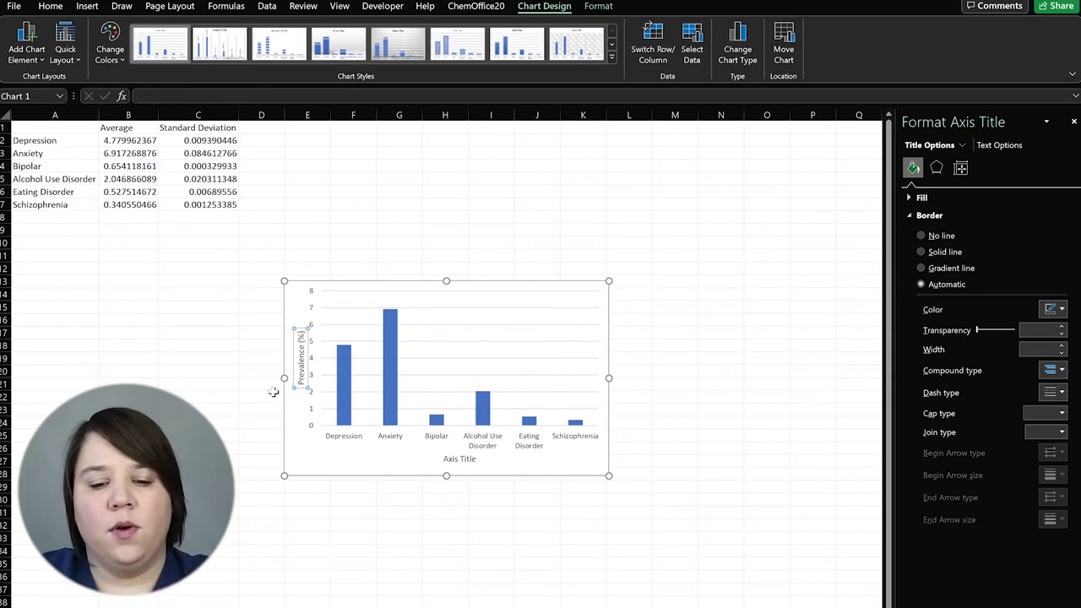
Step: Delete the averages chart's horizontal axis title and deselect the chart
left_click(343, 521)
left_click(455, 459)
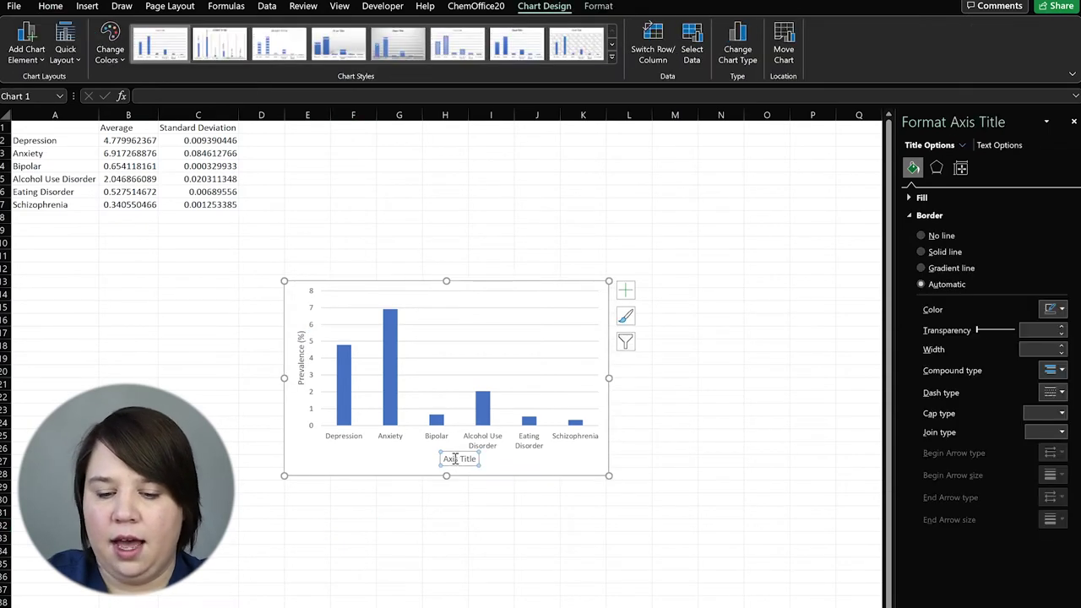
key("Delete")
left_click(664, 386)
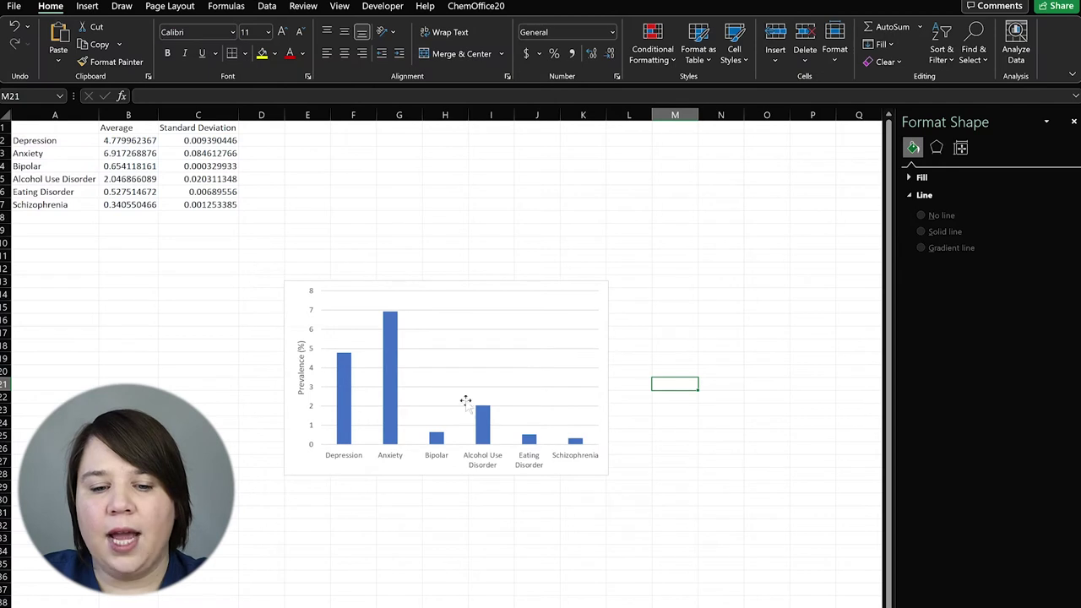
Step: Add standard error bars to the columns of the averages chart
mouse_move(349, 424)
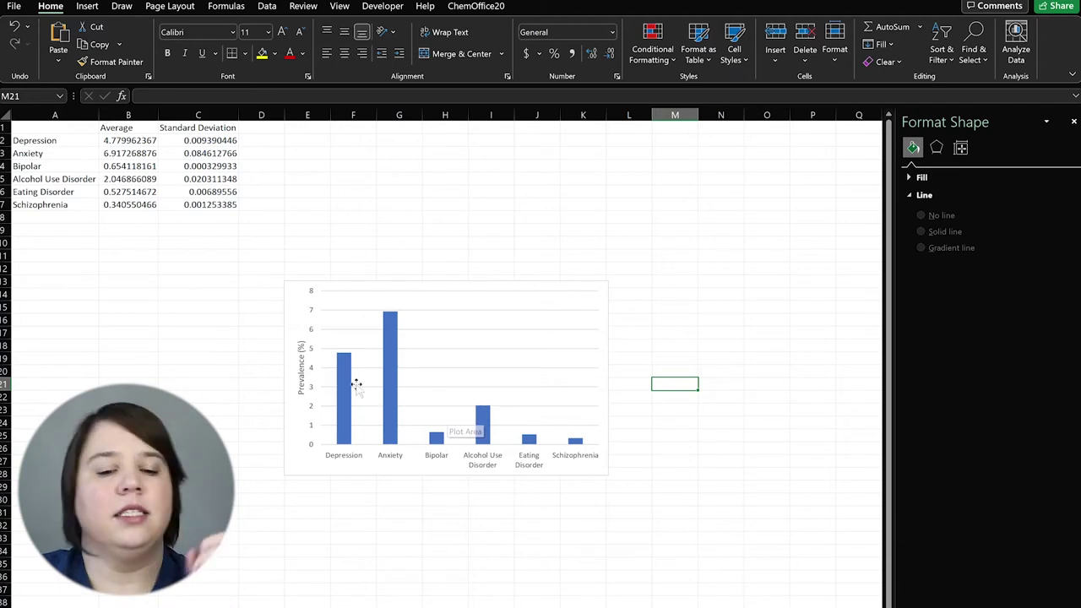
left_click(297, 304)
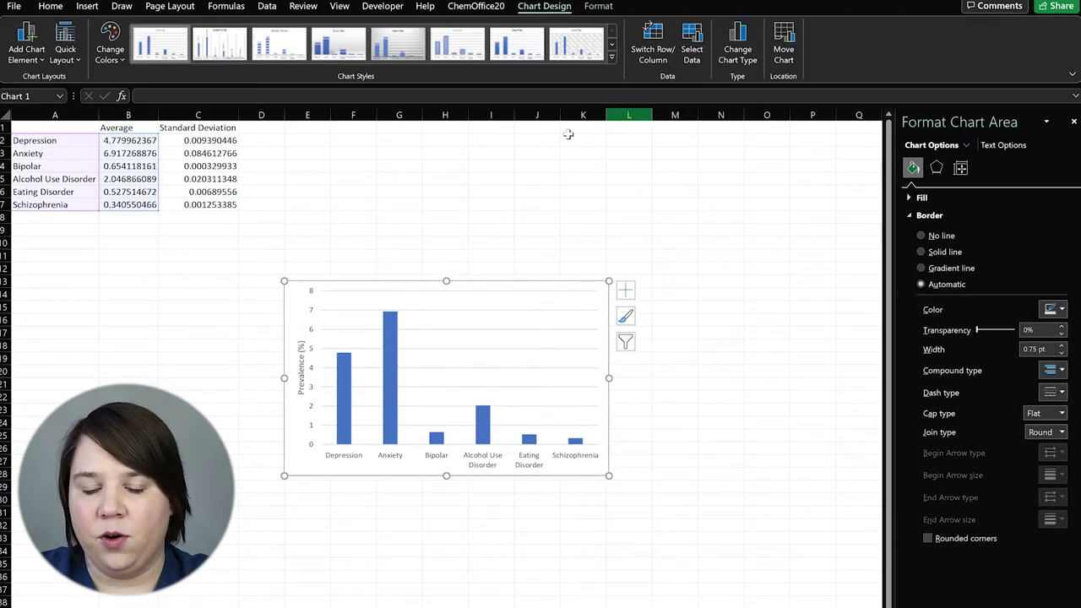
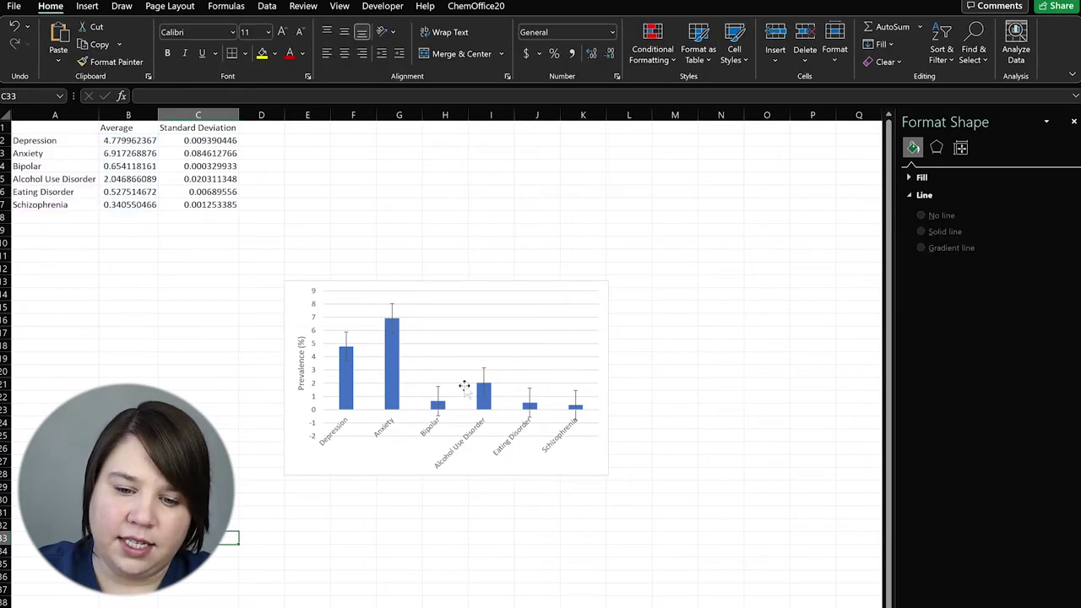
Step: Give the error bars custom positive and negative values, both taken from the standard deviations in C2:C7
mouse_move(573, 416)
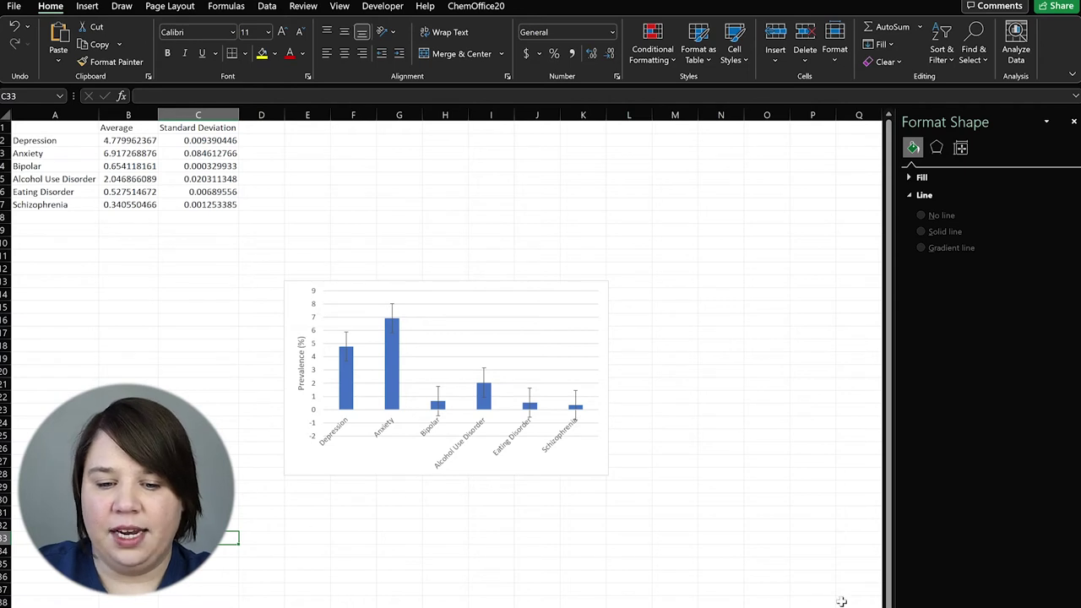
left_click(346, 335)
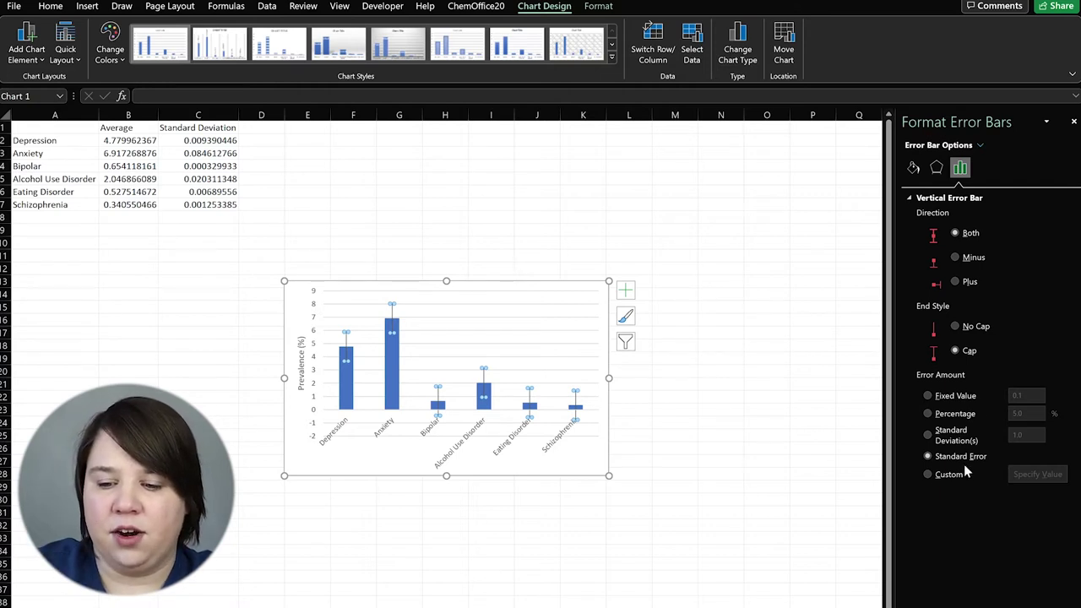
left_click(927, 474)
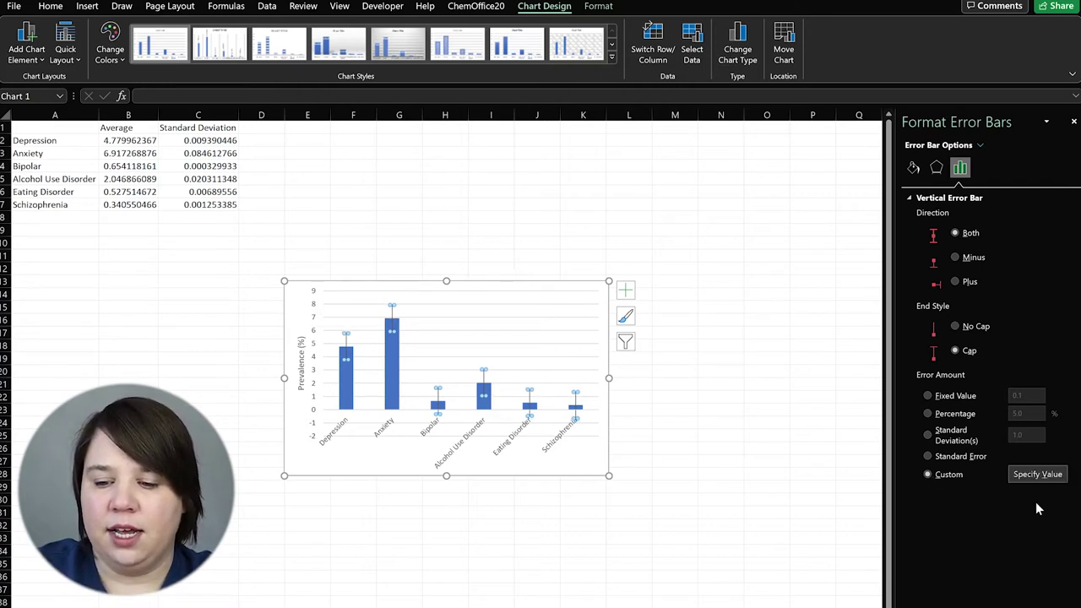
left_click(1039, 475)
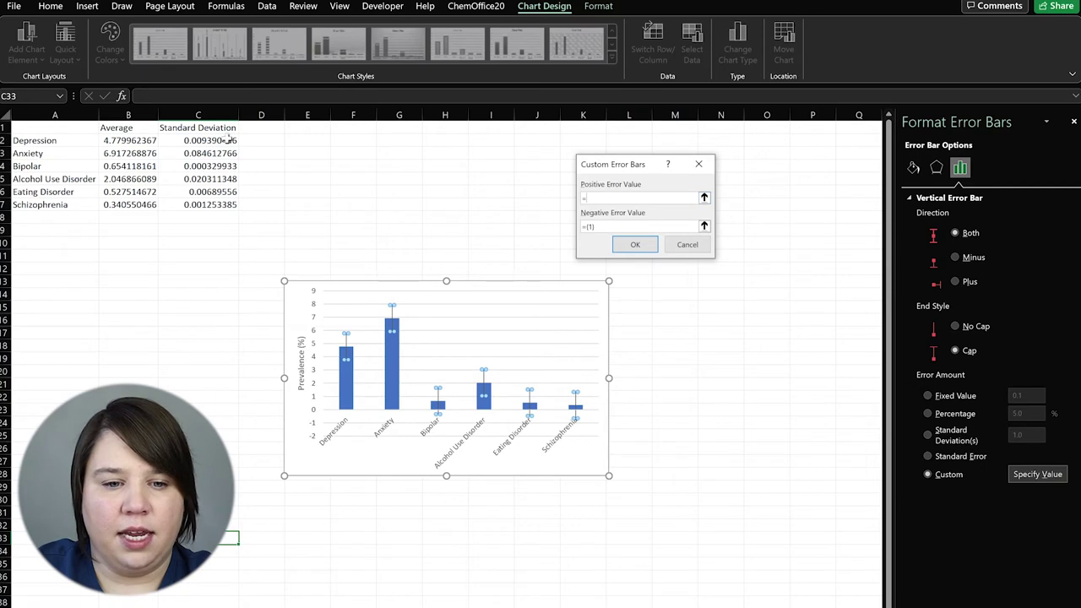
left_click_drag(217, 140, 211, 207)
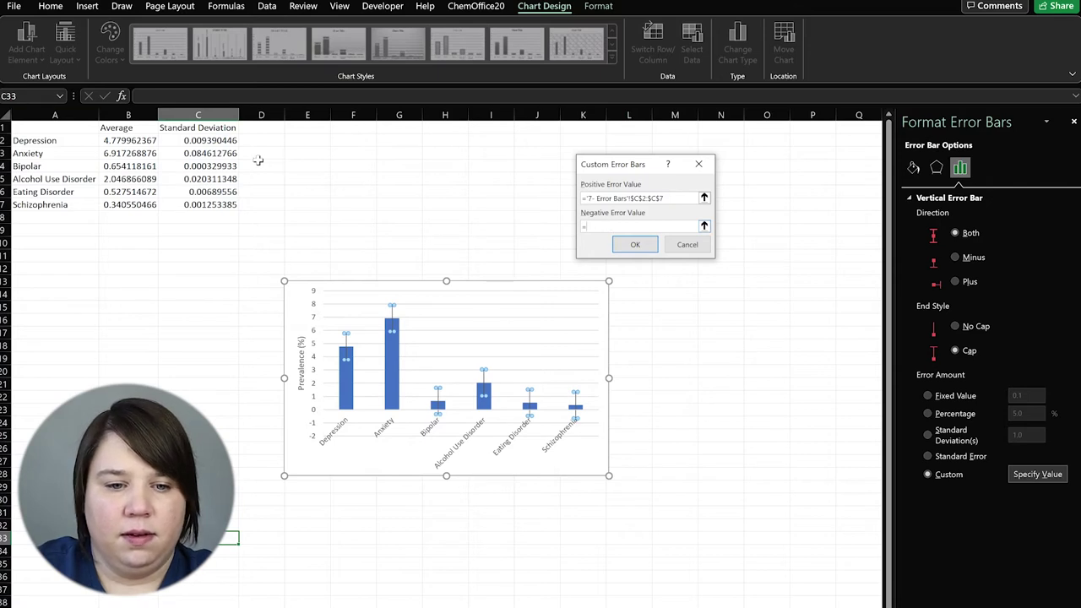
left_click_drag(226, 141, 236, 205)
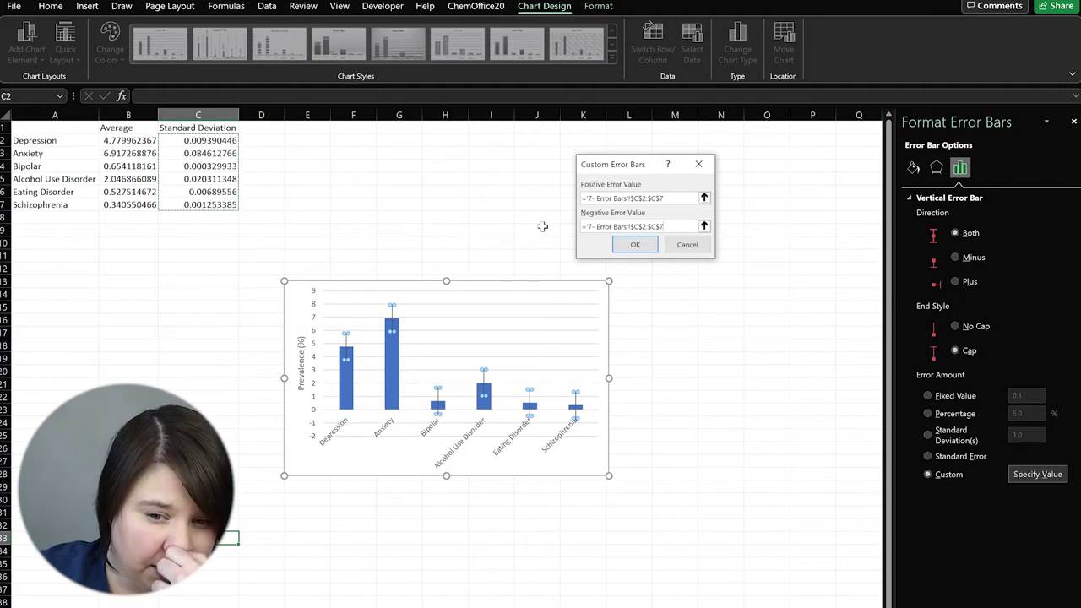
left_click(635, 244)
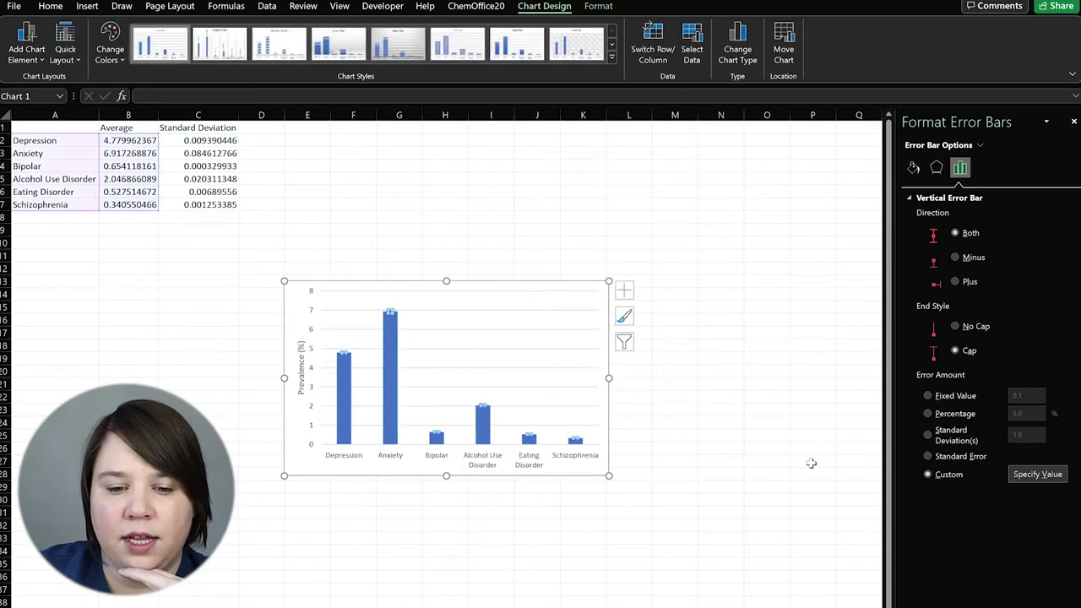
left_click(720, 524)
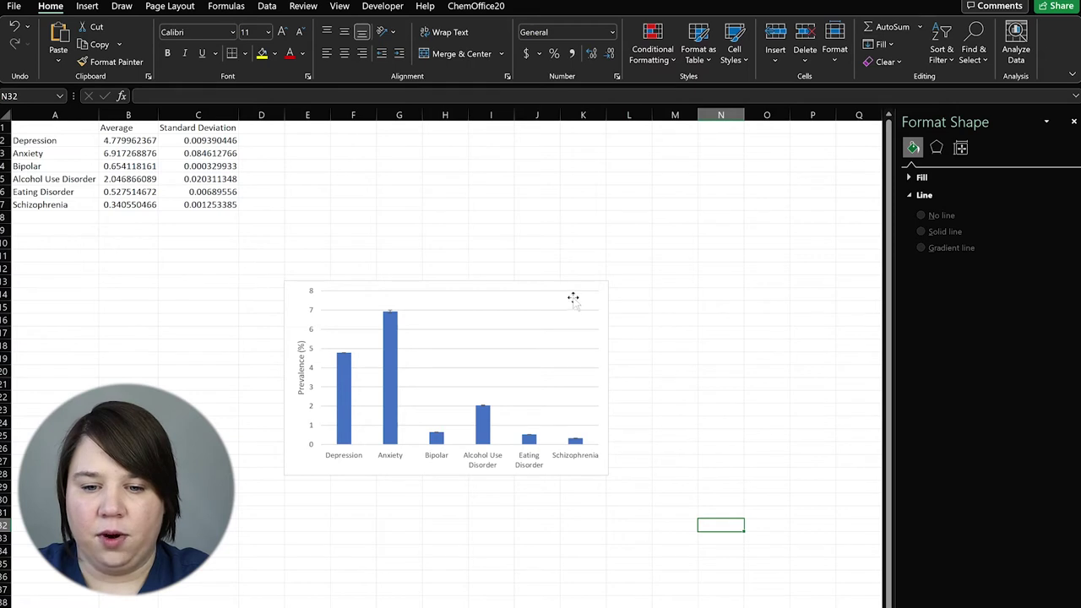
Step: Enlarge the averages chart to span about columns E to P, and select the Anxiety standard deviation in C3
left_click(599, 285)
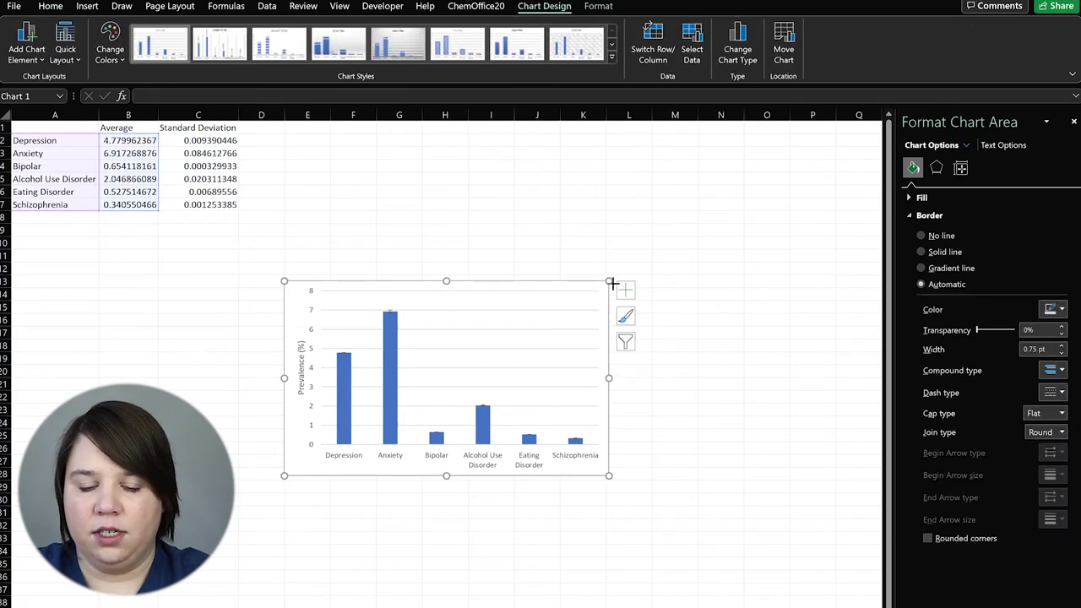
left_click_drag(613, 286, 809, 190)
left_click(439, 575)
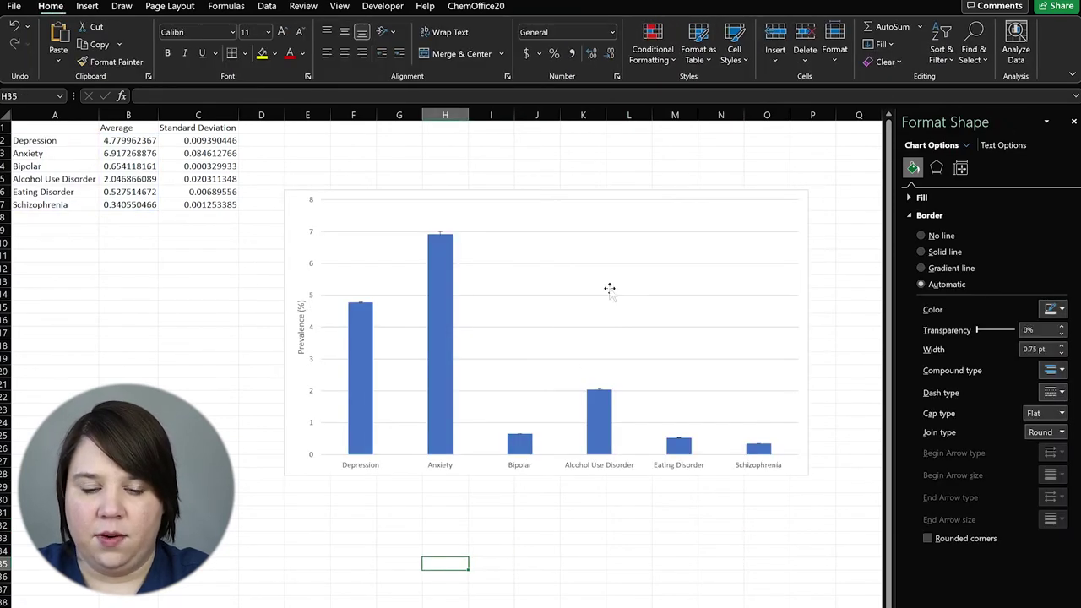
left_click(591, 367)
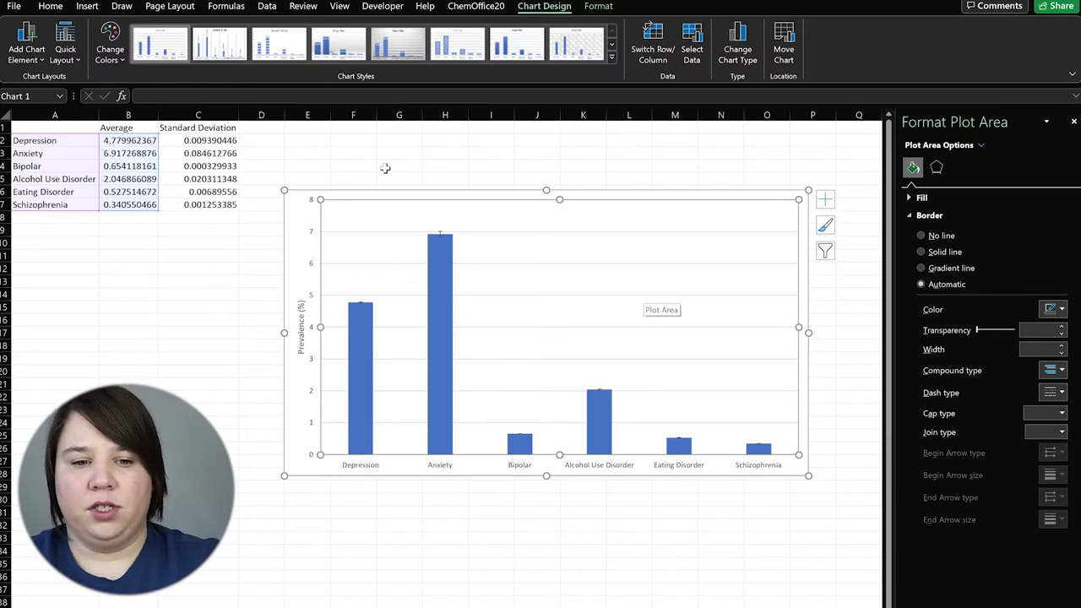
left_click(230, 152)
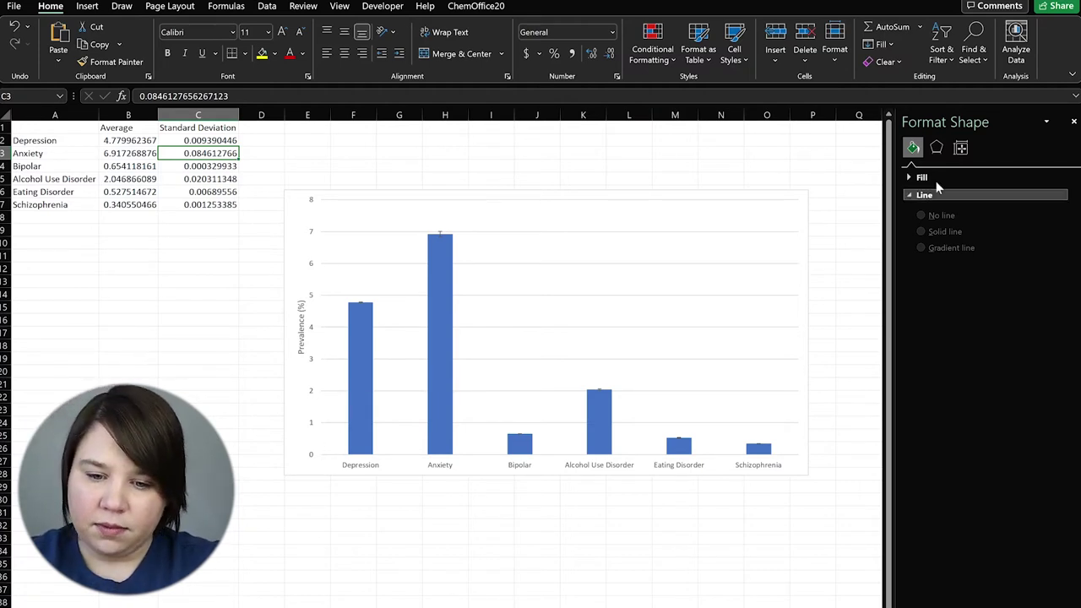
Step: Move the large grouped chart of 1990, 2000 and 2010 down so it sits just below the data table
left_click(128, 550)
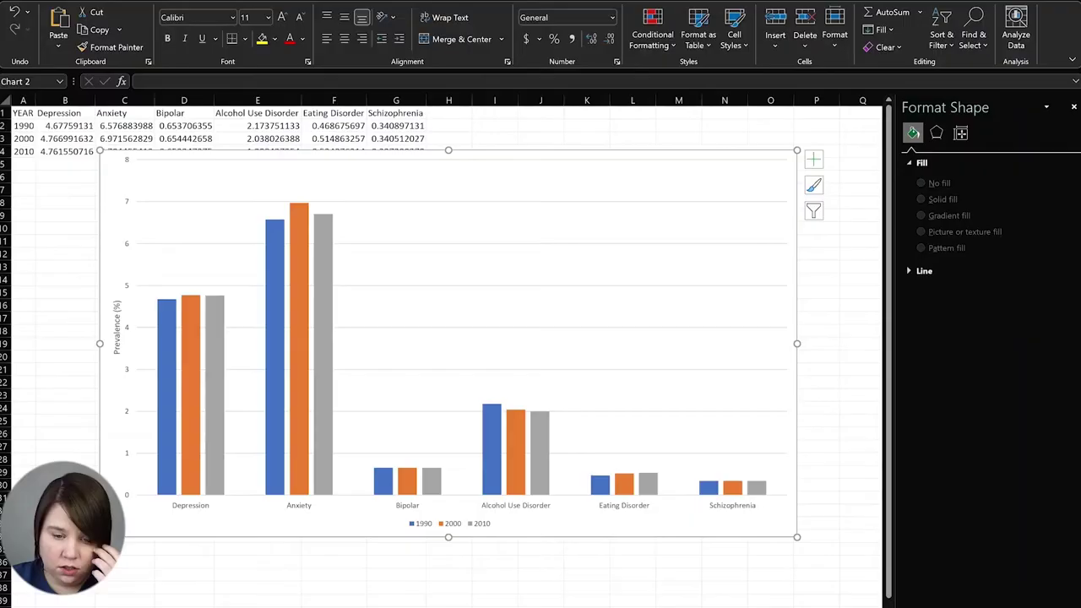
left_click(273, 507)
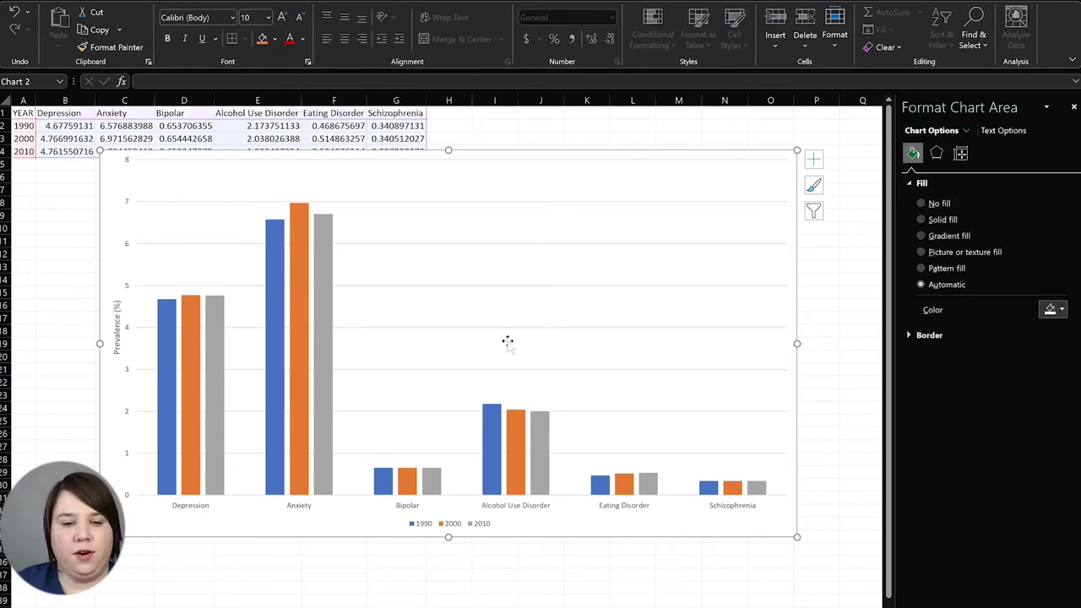
left_click_drag(565, 149, 583, 175)
Step: Format the grouped chart's vertical axis title "Prevalence (%)" as bold 16 pt Arial
left_click(135, 363)
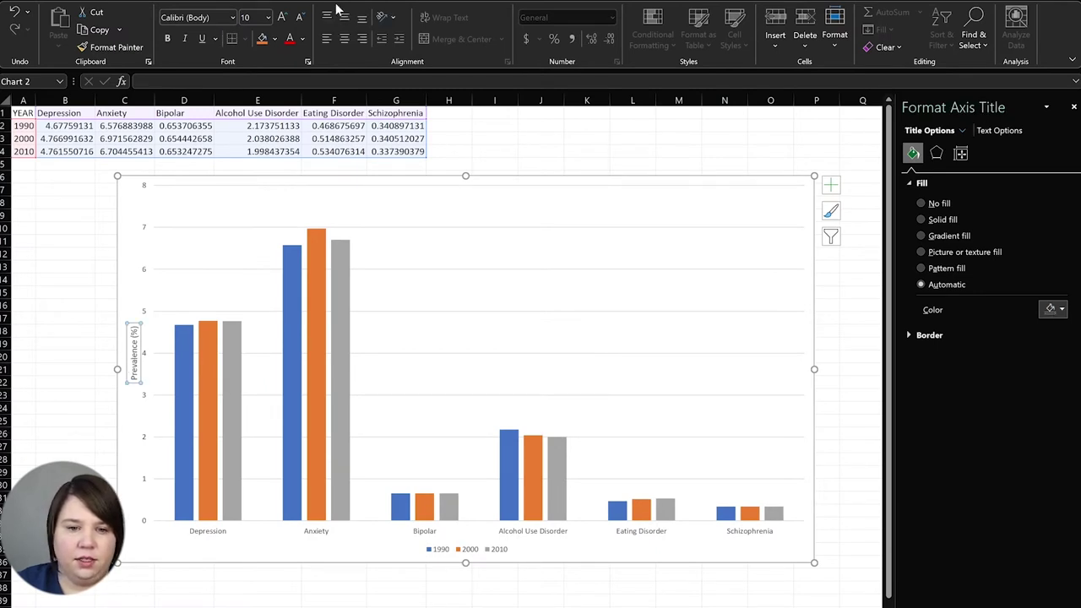
left_click(282, 17)
left_click(282, 17)
left_click(282, 17)
left_click(282, 17)
left_click(169, 41)
type("Arial")
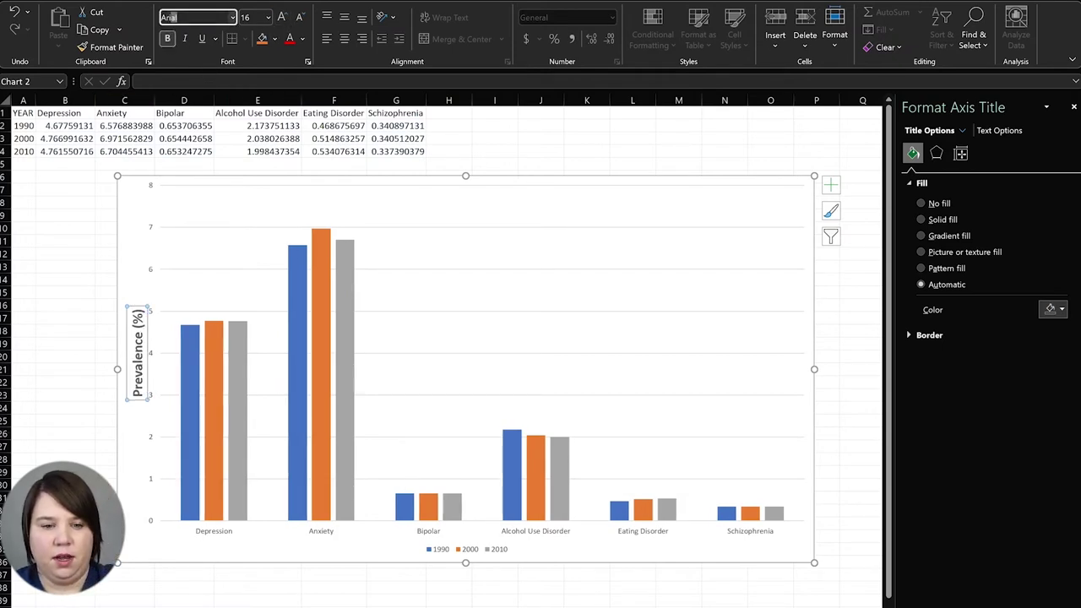
key("Return")
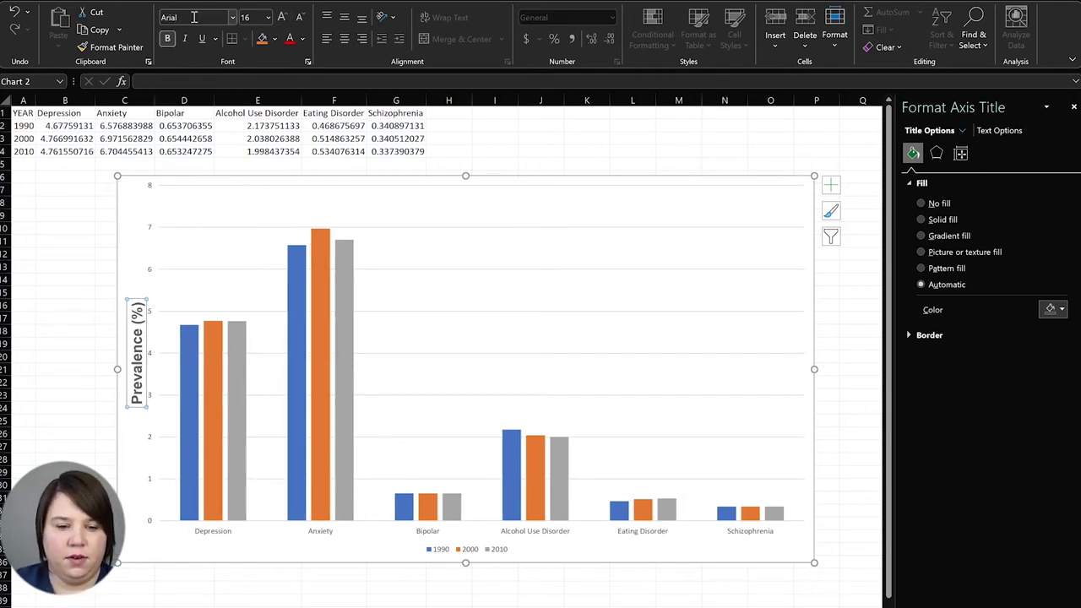
Step: Format the number labels on the grouped chart's vertical axis as bold 11 pt Arial
left_click(149, 269)
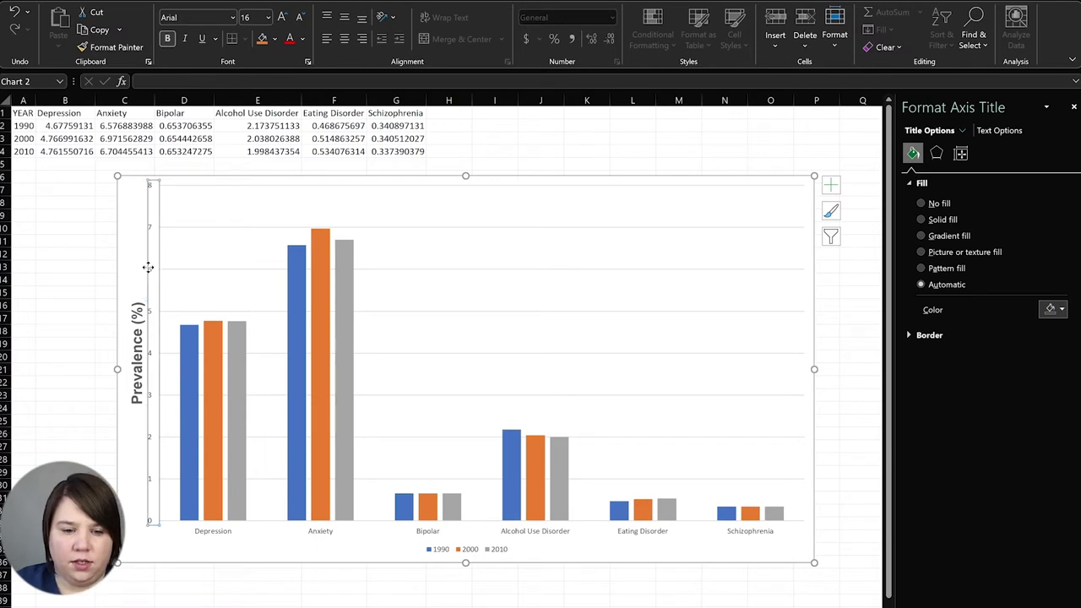
left_click(283, 17)
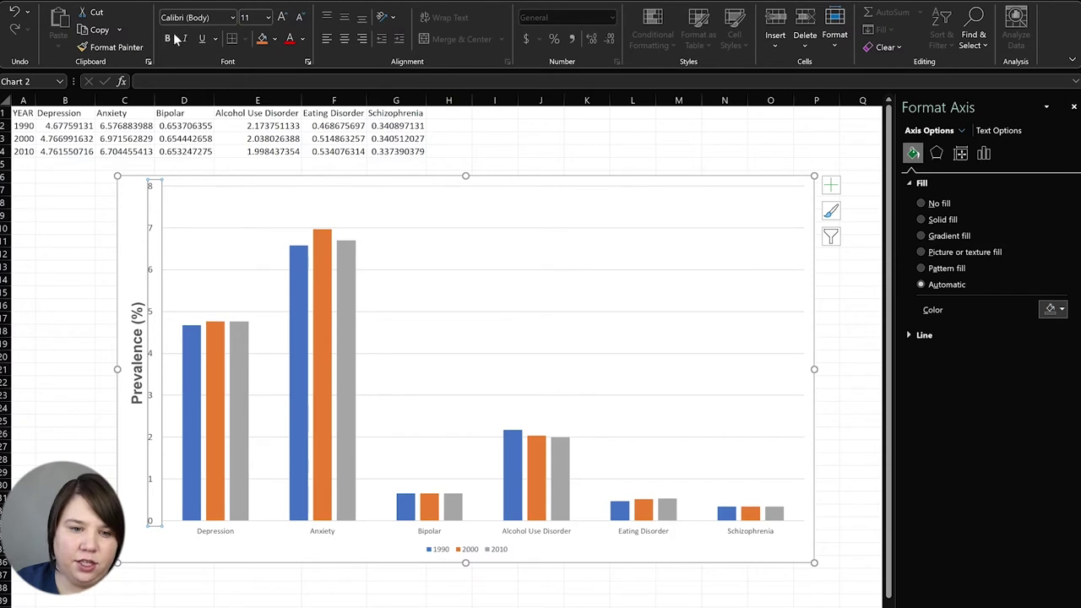
left_click(185, 18)
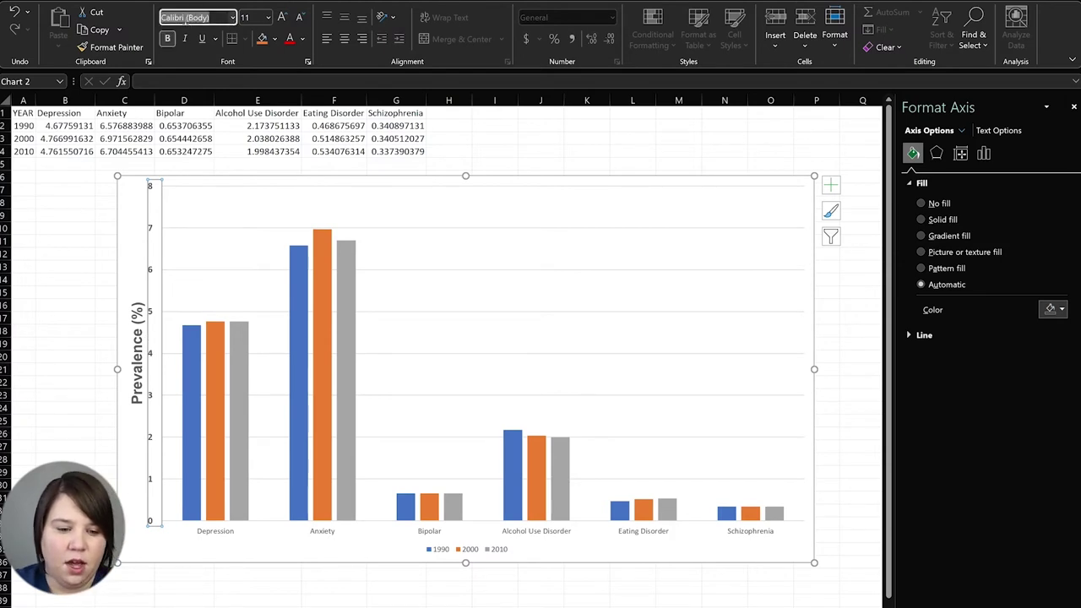
type("Arial")
key("Return")
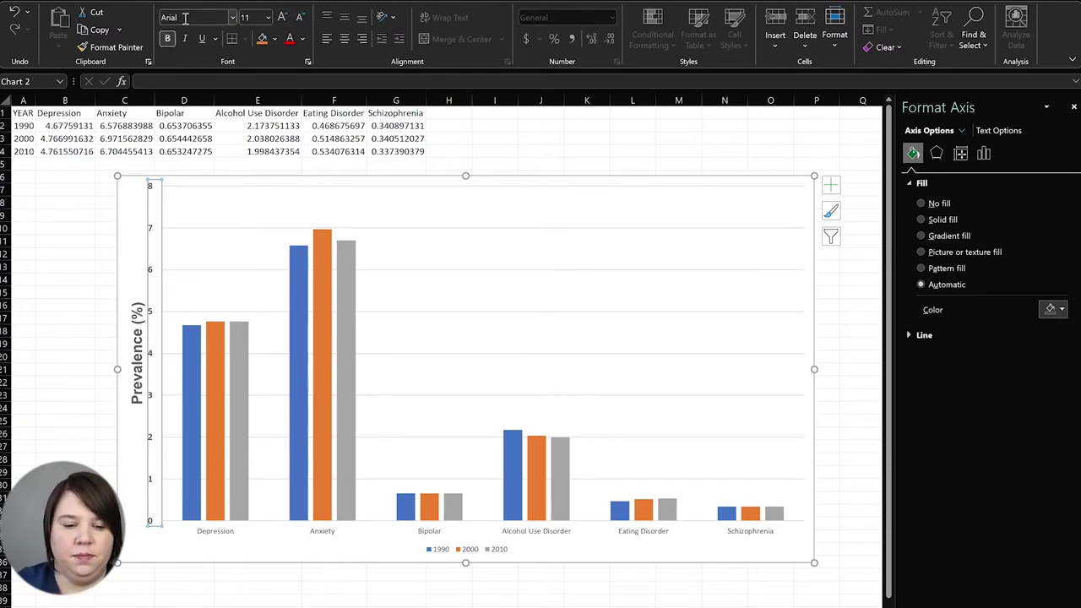
Step: Format the disorder names along the grouped chart's horizontal axis as bold 11 pt Arial
left_click(329, 534)
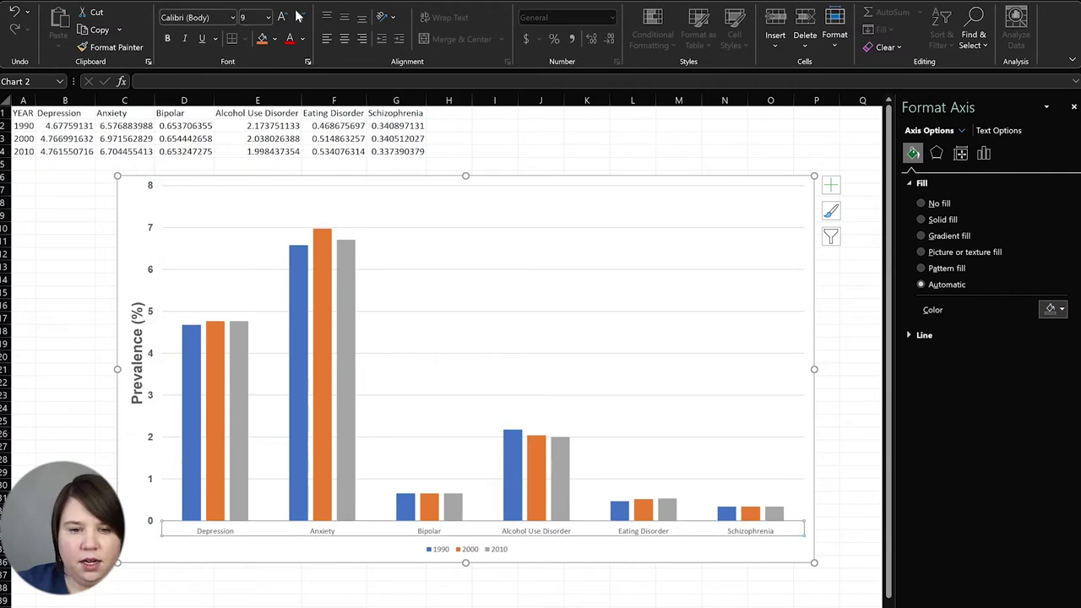
left_click(282, 17)
left_click(284, 19)
left_click(282, 17)
left_click(202, 18)
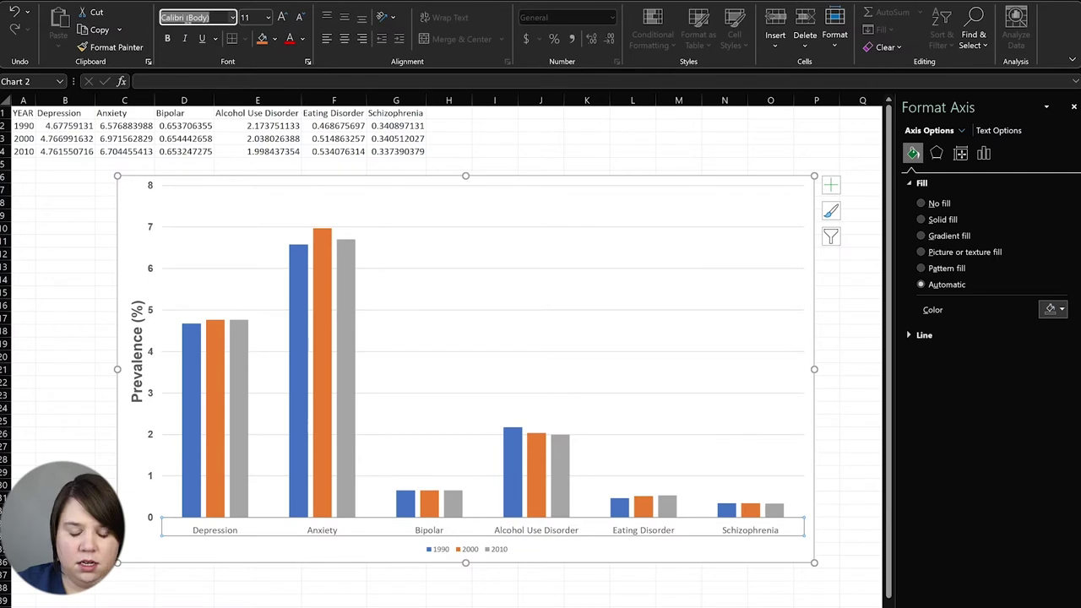
type("Arial")
key("Return")
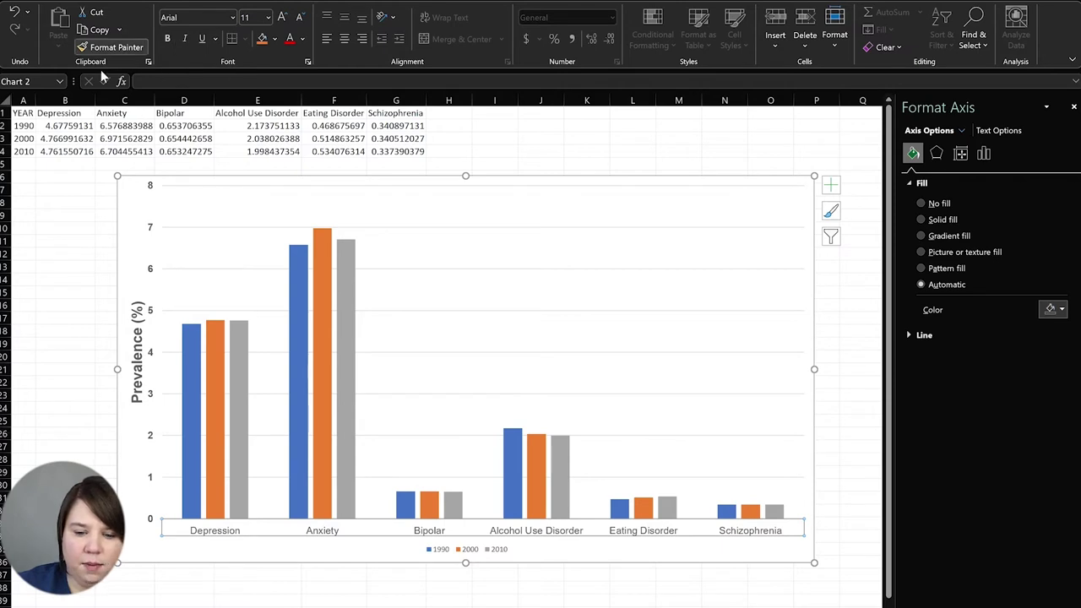
left_click(169, 41)
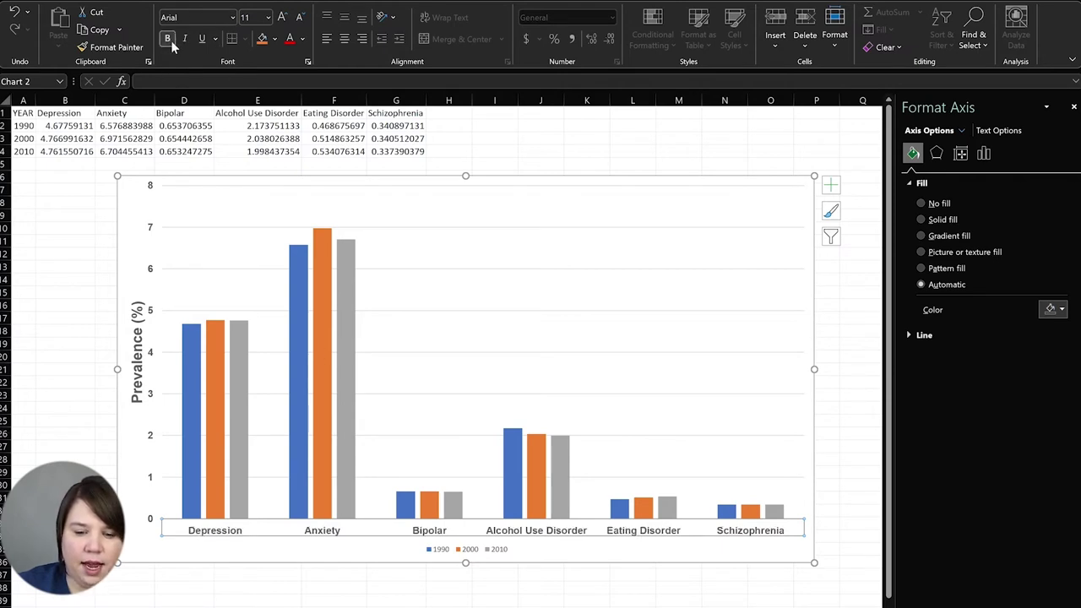
Step: Reduce the "Prevalence (%)" axis title to 14 pt and shift it slightly left, away from the axis numbers
left_click(135, 355)
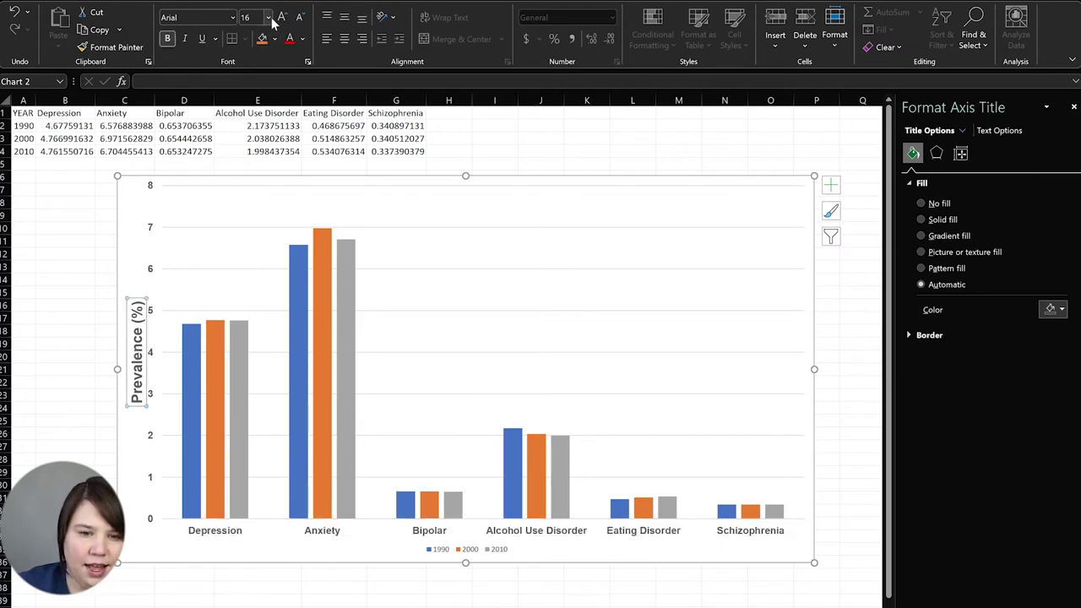
left_click(300, 16)
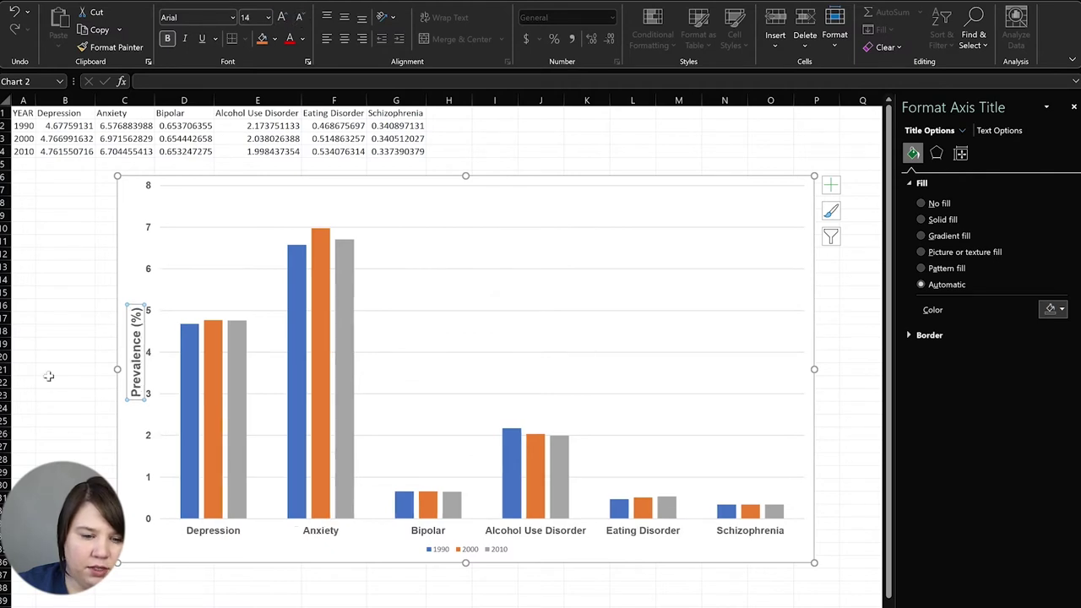
left_click(75, 367)
left_click(135, 370)
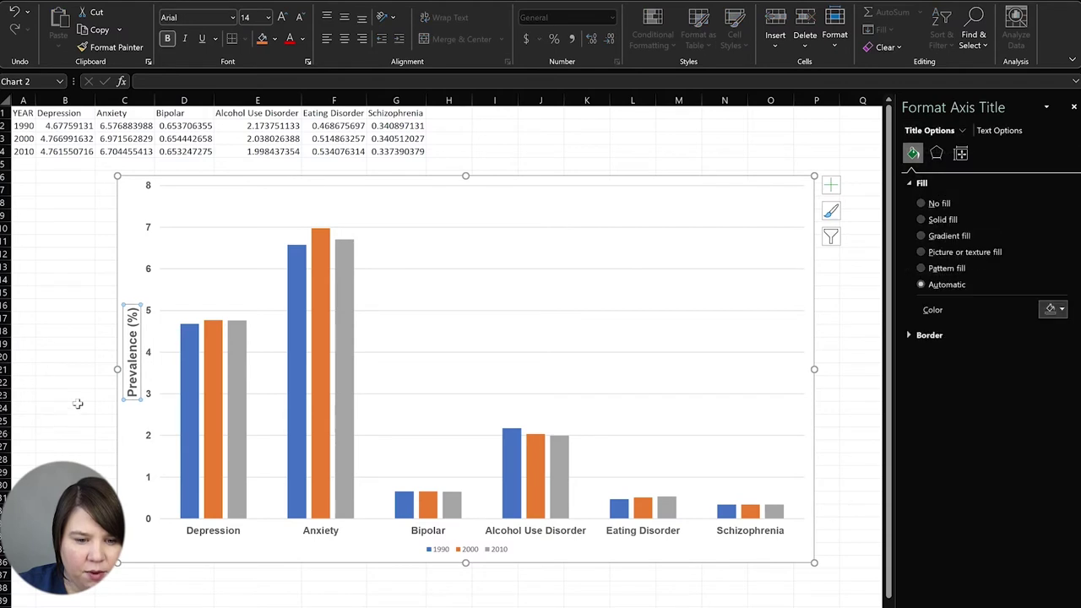
Step: Format the chart legend of 1990, 2000 and 2010 as bold 11 pt Arial
left_click(444, 554)
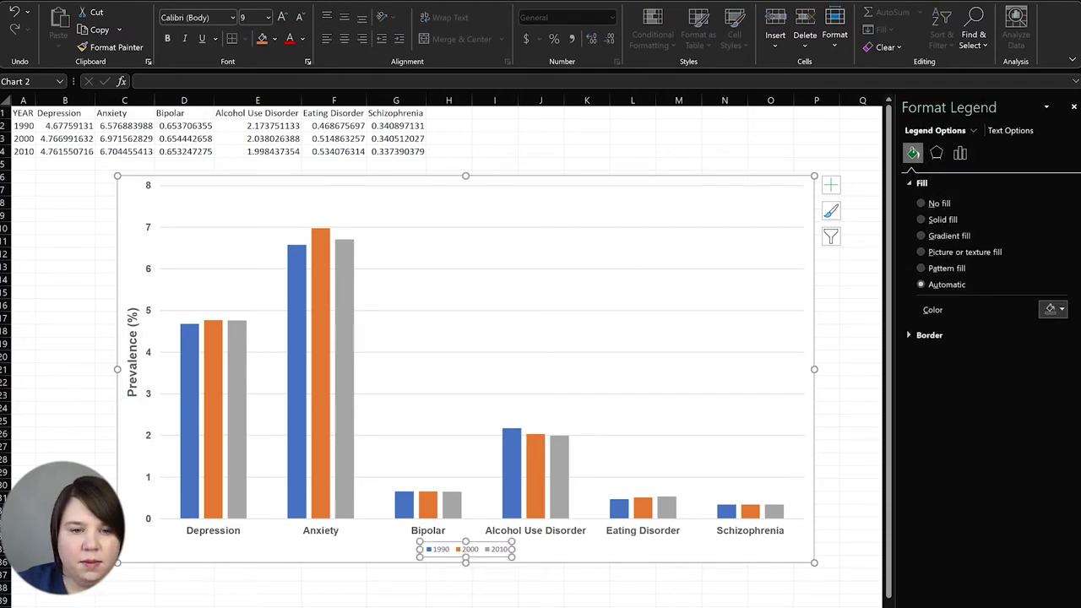
left_click(221, 18)
type("Arial")
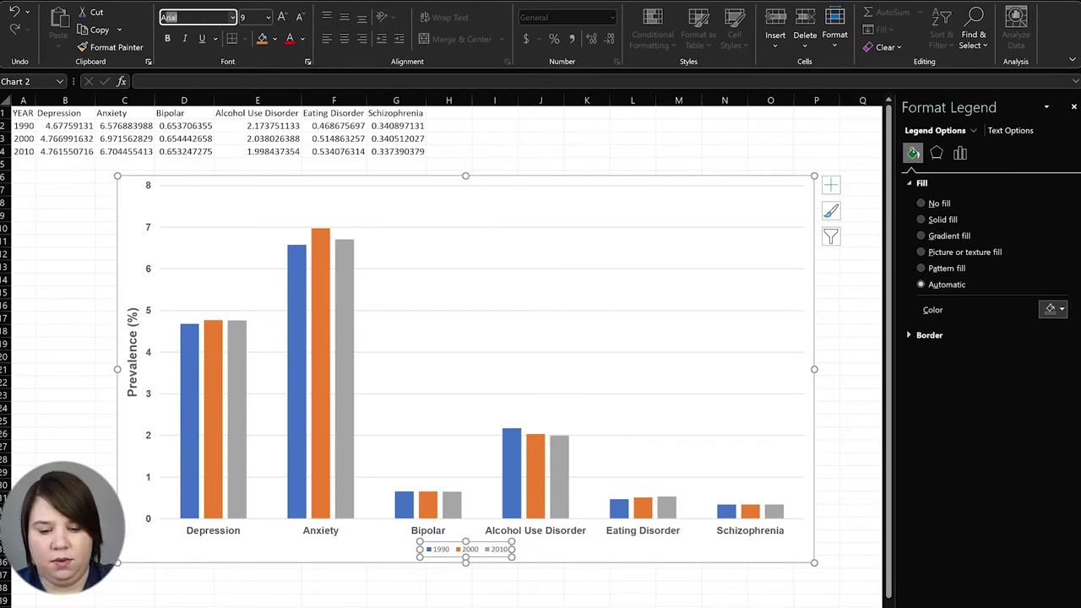
key("Return")
left_click(282, 17)
left_click(282, 17)
left_click(167, 39)
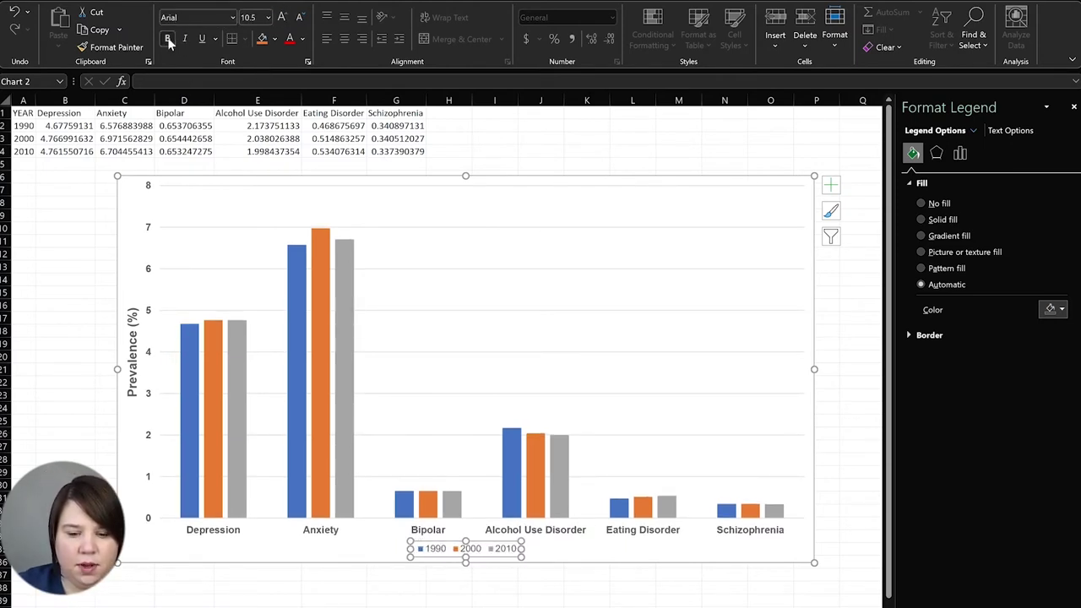
left_click(282, 17)
left_click(84, 395)
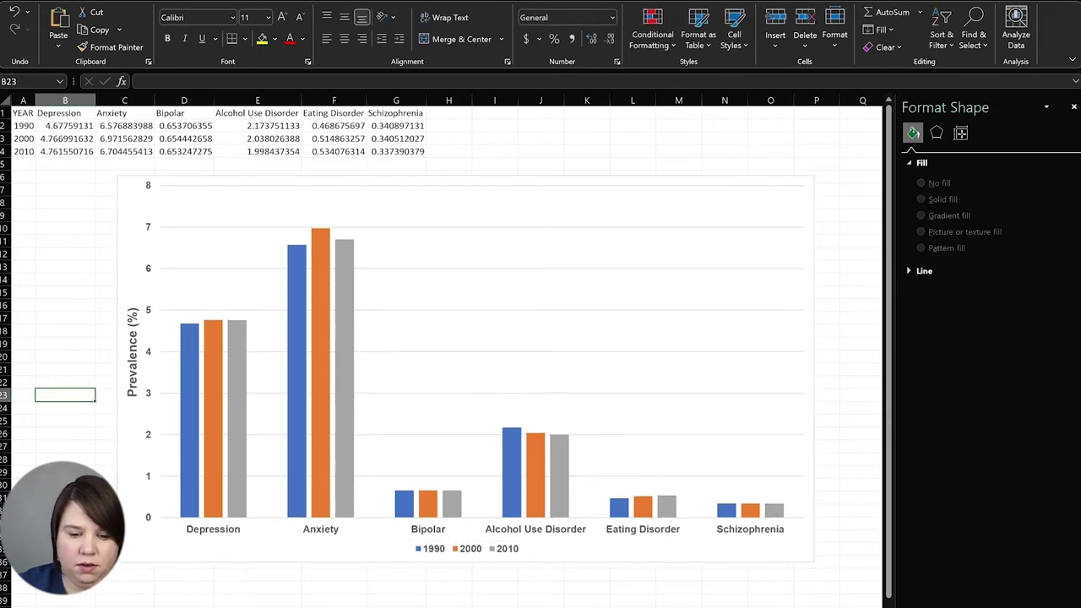
Step: Move the legend into the upper-right corner of the plot area and delete the chart's major gridlines
left_click(474, 541)
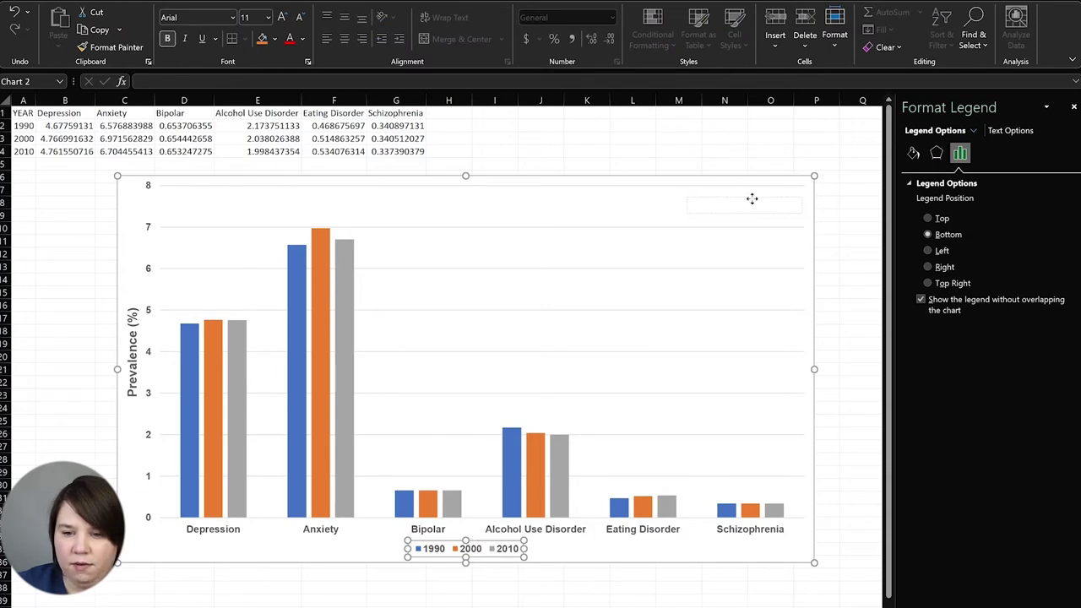
left_click_drag(749, 196, 748, 198)
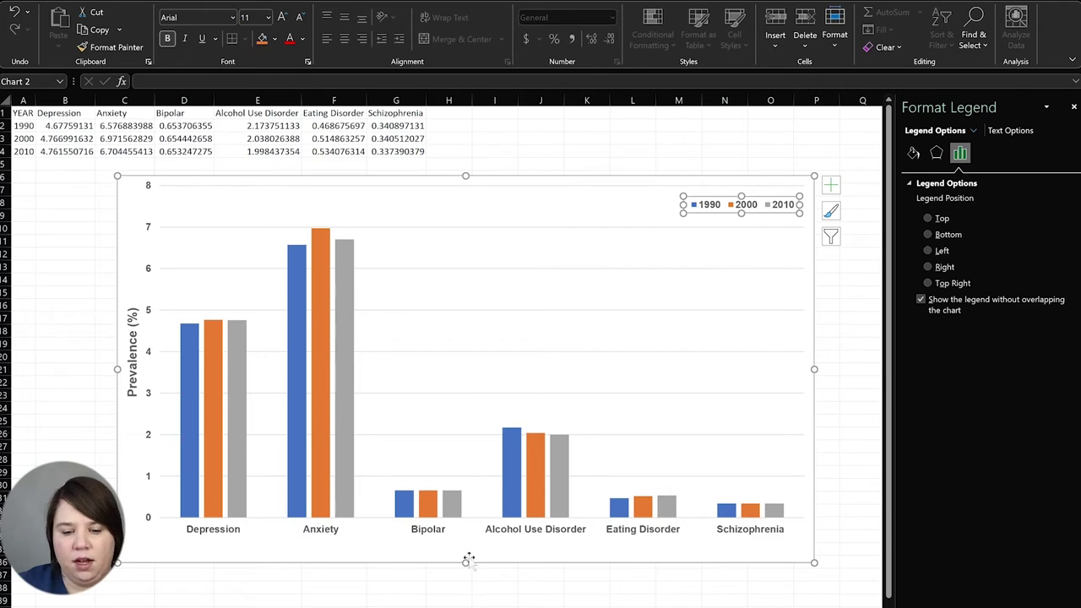
left_click(441, 227)
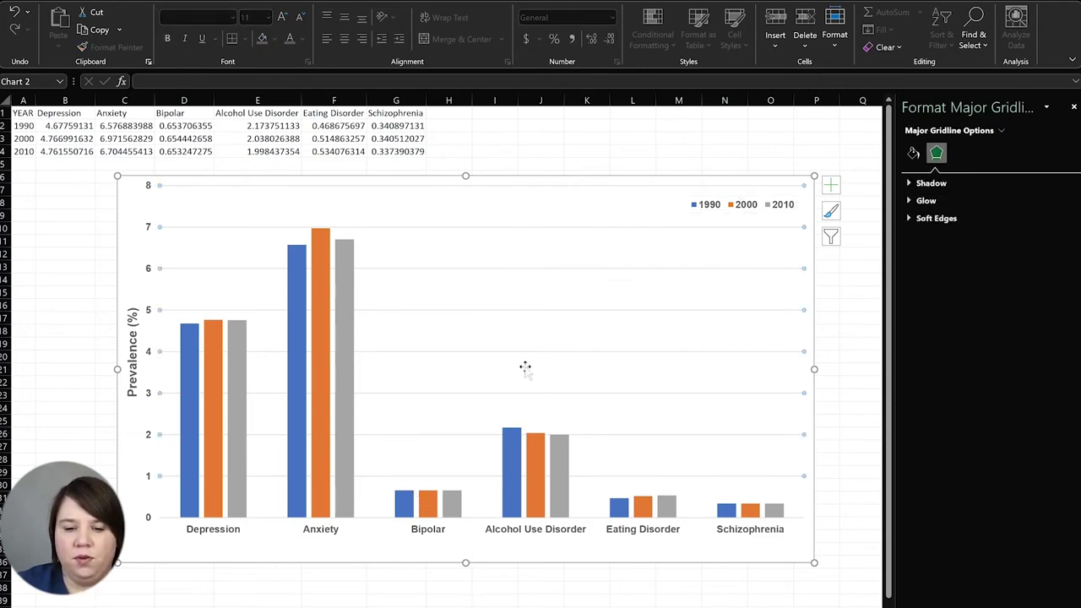
left_click(544, 287)
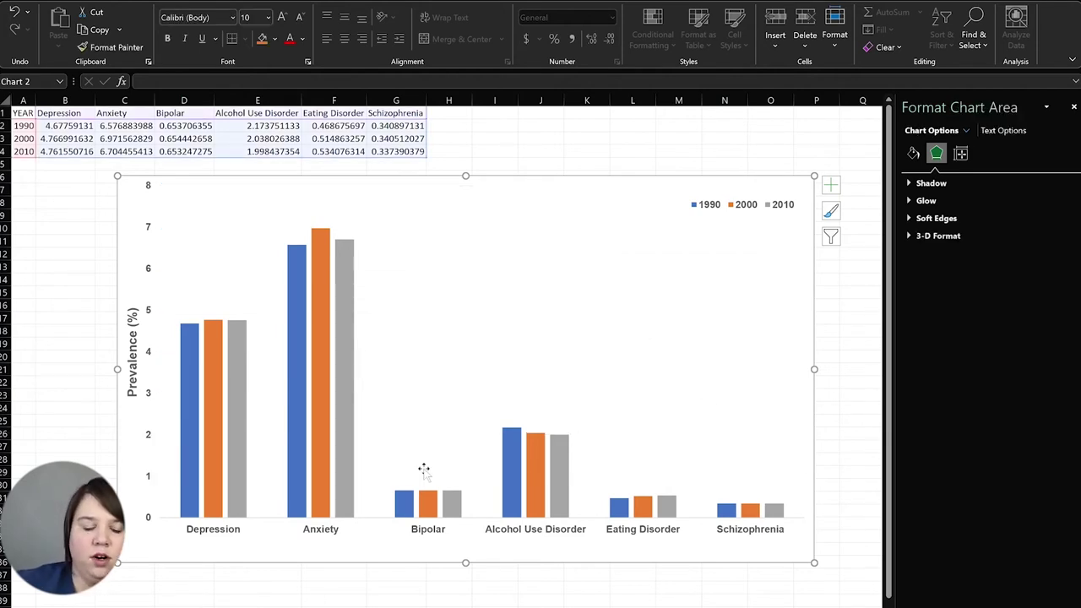
Step: Give the chart's vertical axis a solid black line 1 pt wide
left_click(153, 353)
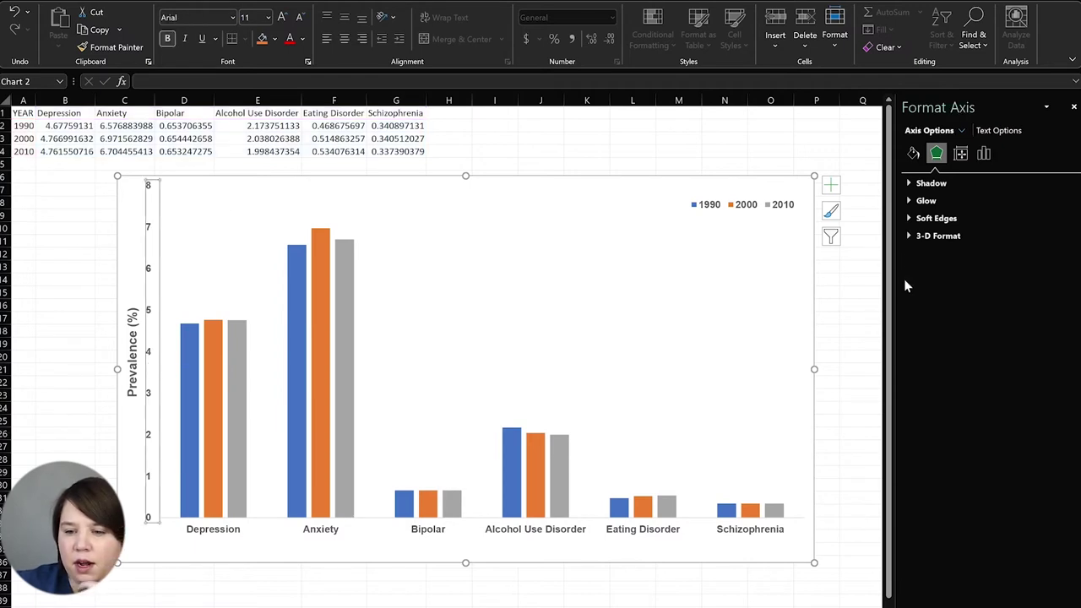
left_click(914, 155)
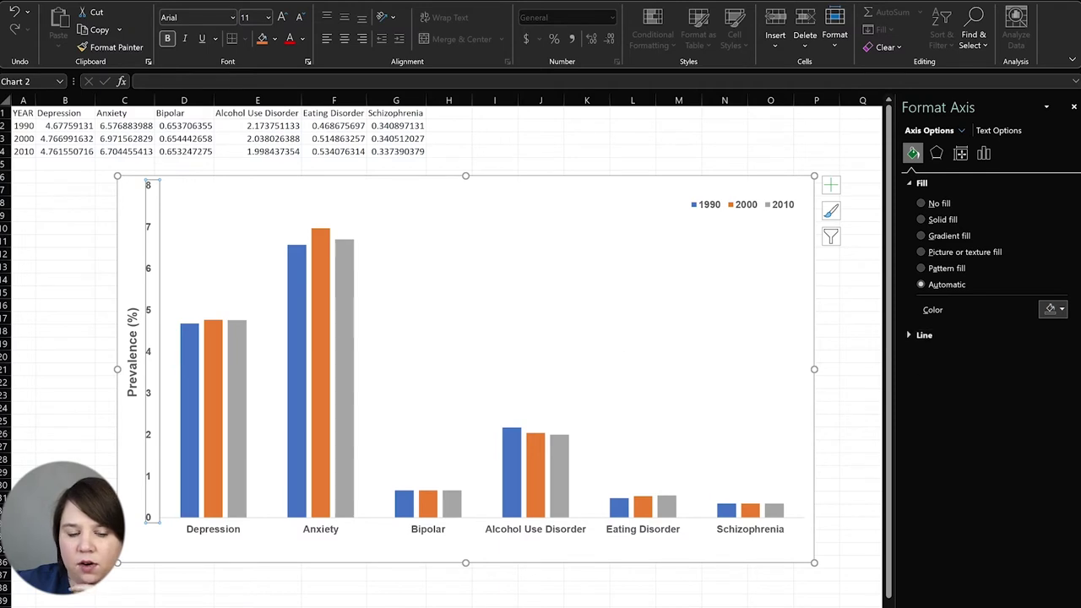
left_click(910, 335)
left_click(945, 373)
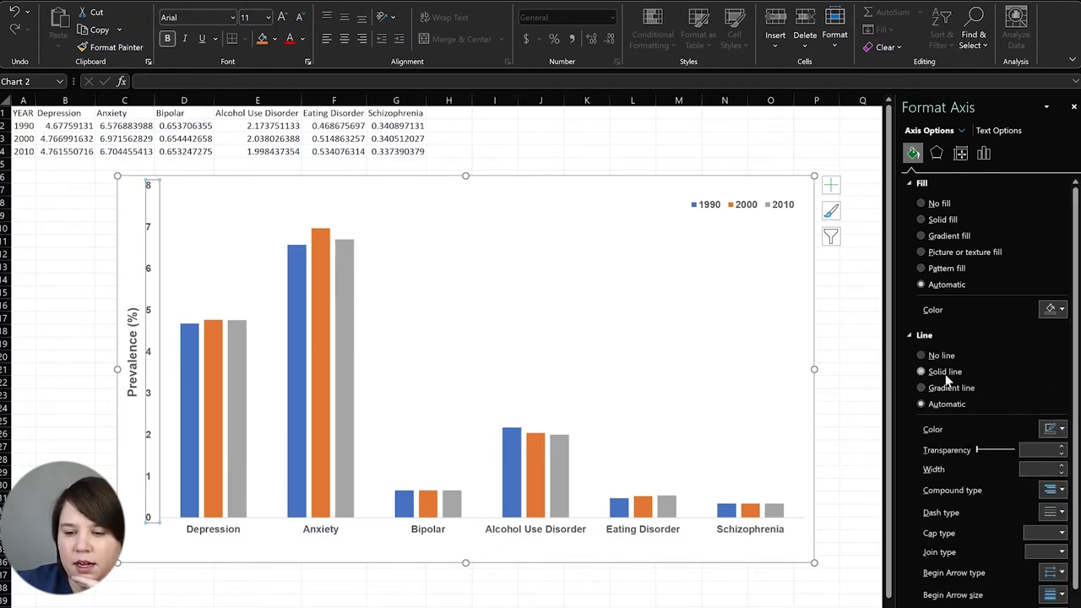
left_click(1066, 433)
left_click(991, 471)
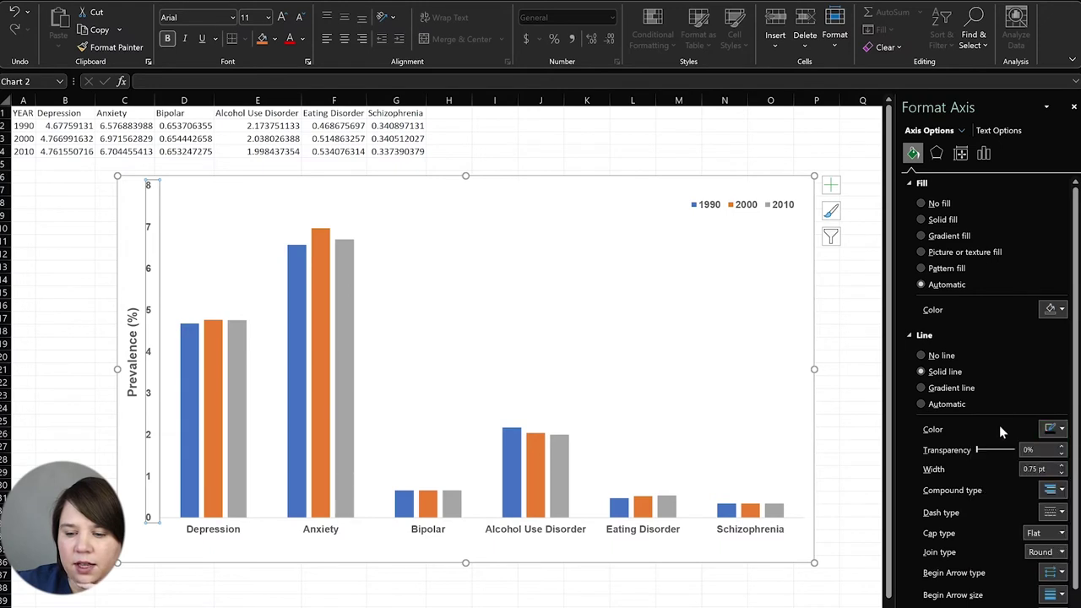
left_click(1062, 465)
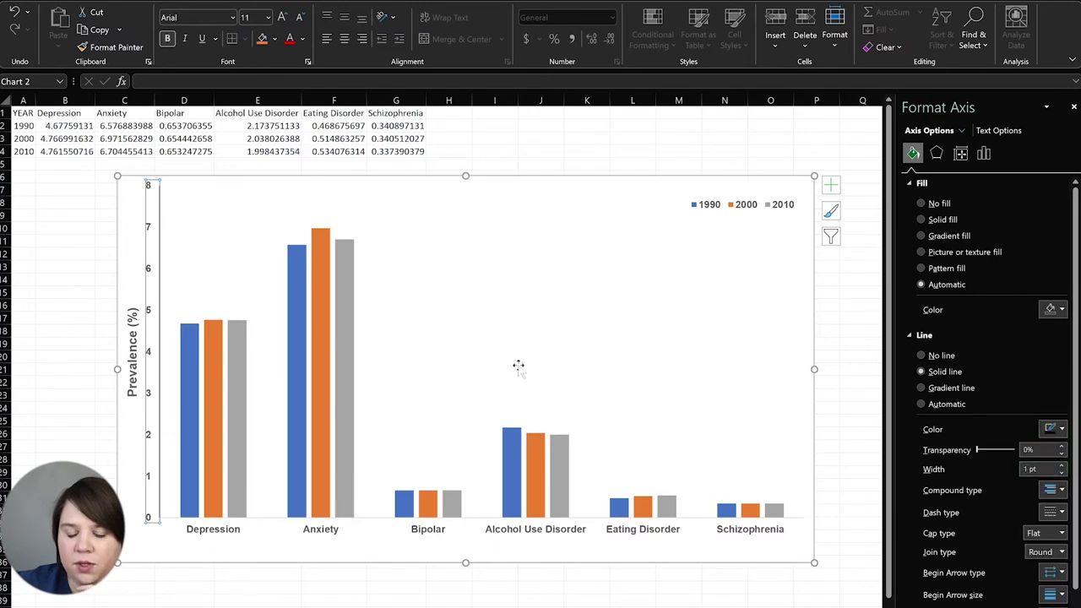
left_click(586, 296)
left_click(67, 471)
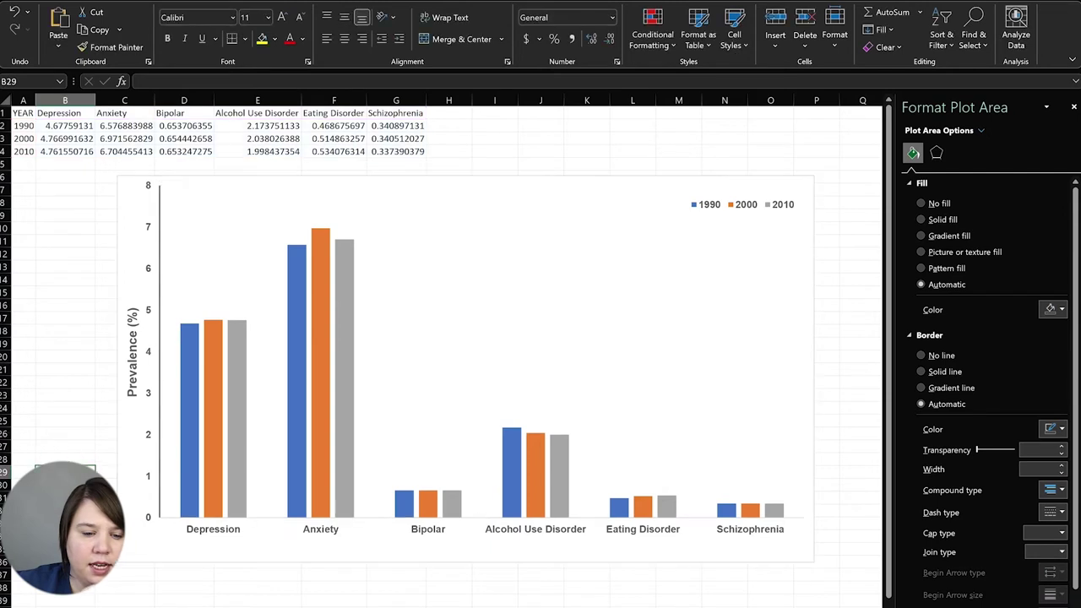
Step: Give the chart's horizontal axis a solid black line
left_click(216, 532)
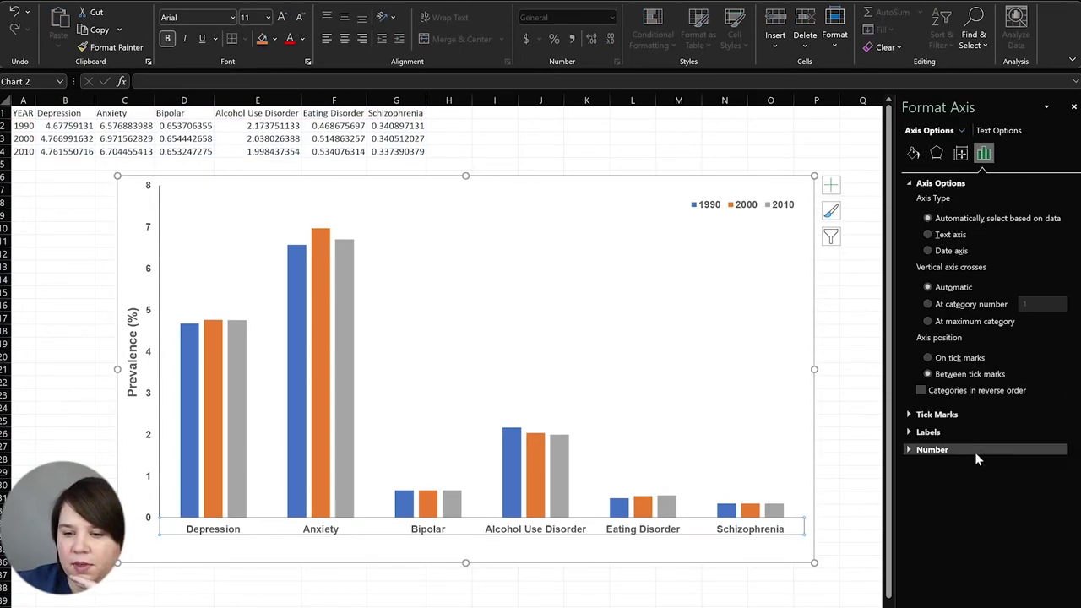
left_click(914, 153)
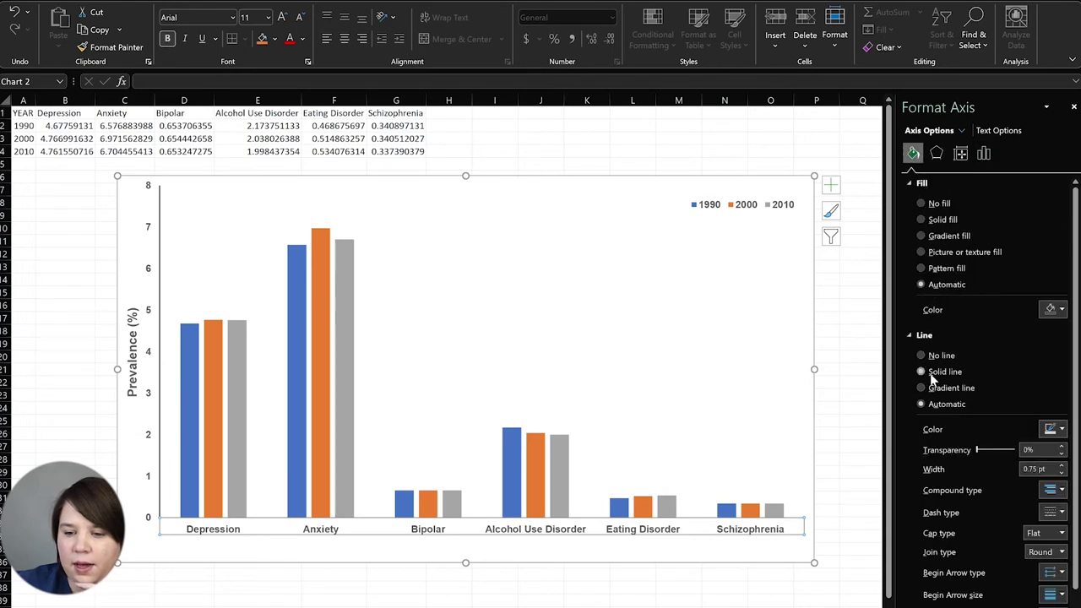
left_click(931, 373)
left_click(1048, 429)
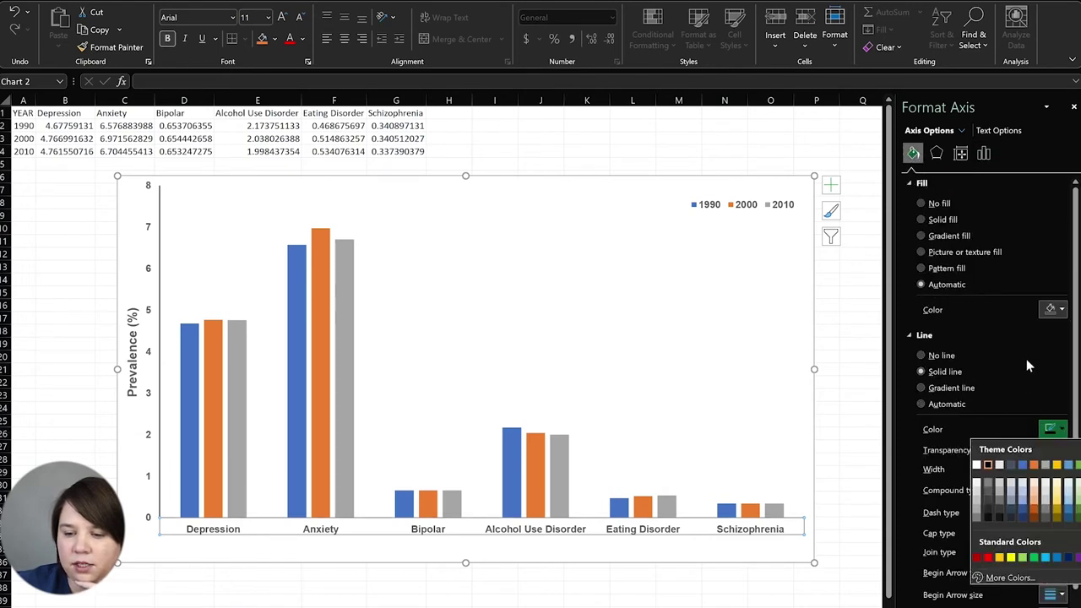
left_click(1027, 466)
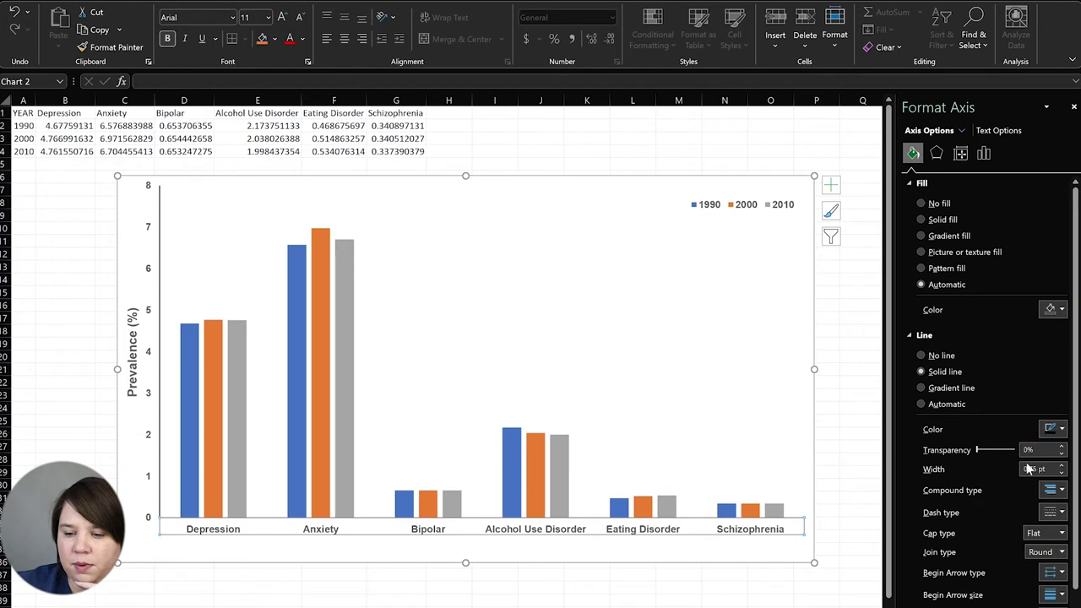
left_click(816, 152)
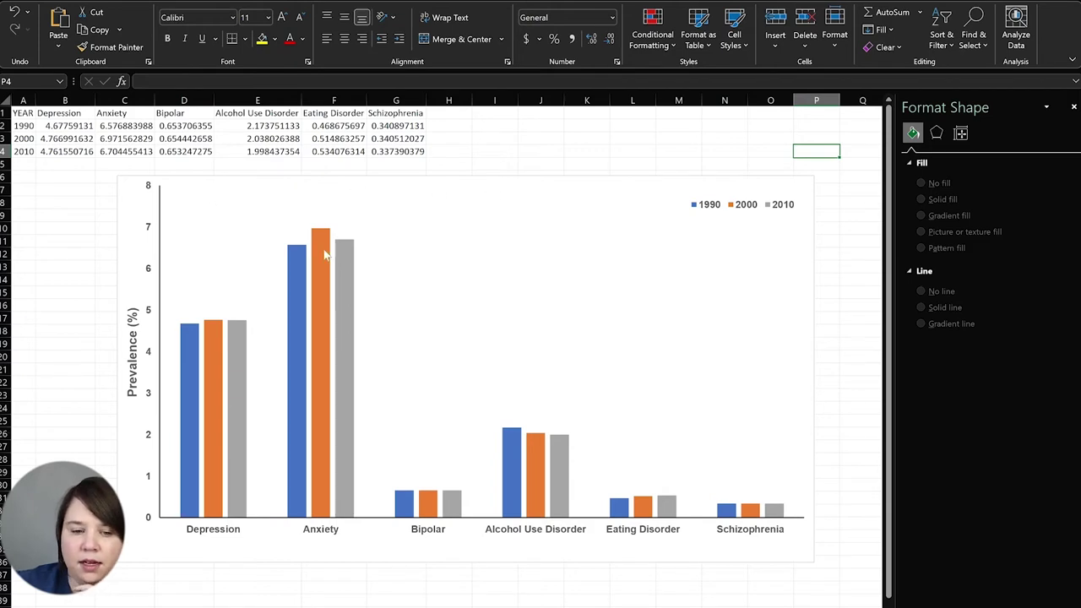
Step: Outline the chart's plot area with a solid black border 1 pt wide
left_click(685, 314)
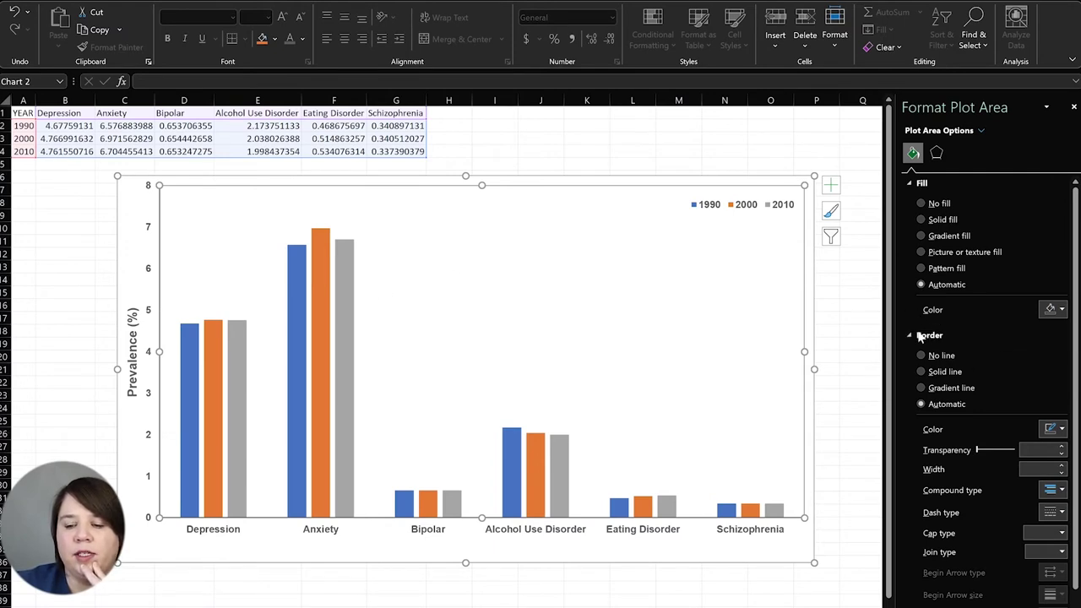
left_click(937, 372)
left_click(1062, 430)
left_click(1062, 431)
left_click(1062, 465)
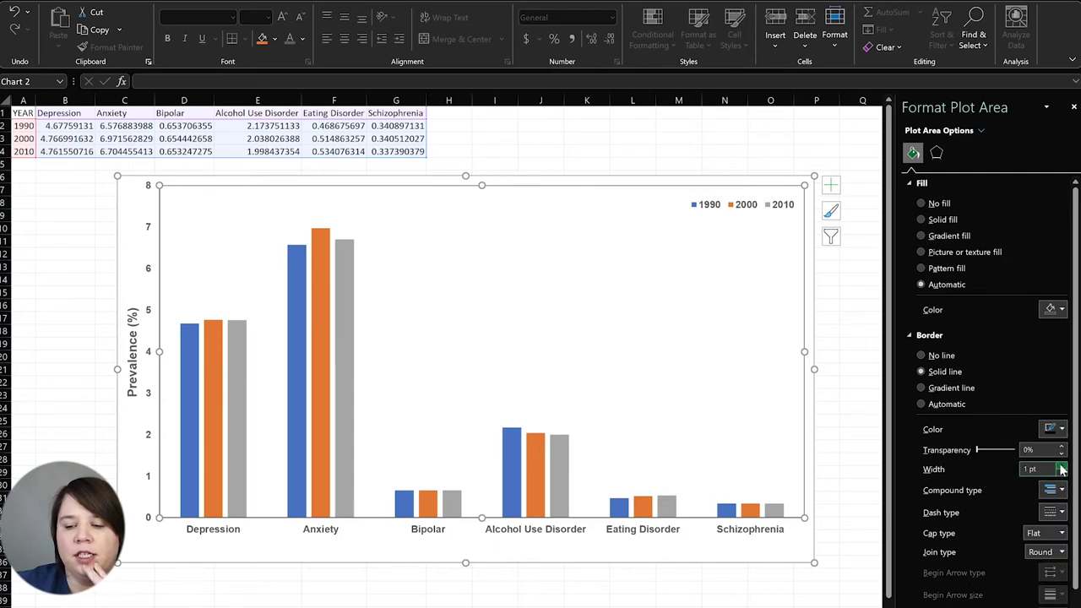
left_click(869, 329)
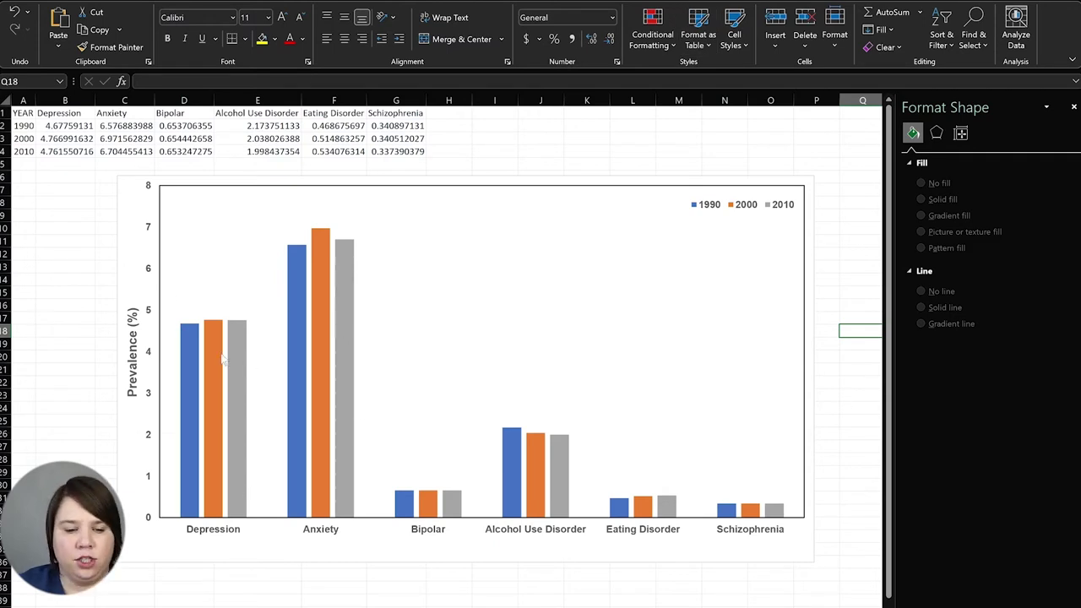
Step: Change the font colour of the disorder labels on the chart's horizontal axis to black
left_click(217, 530)
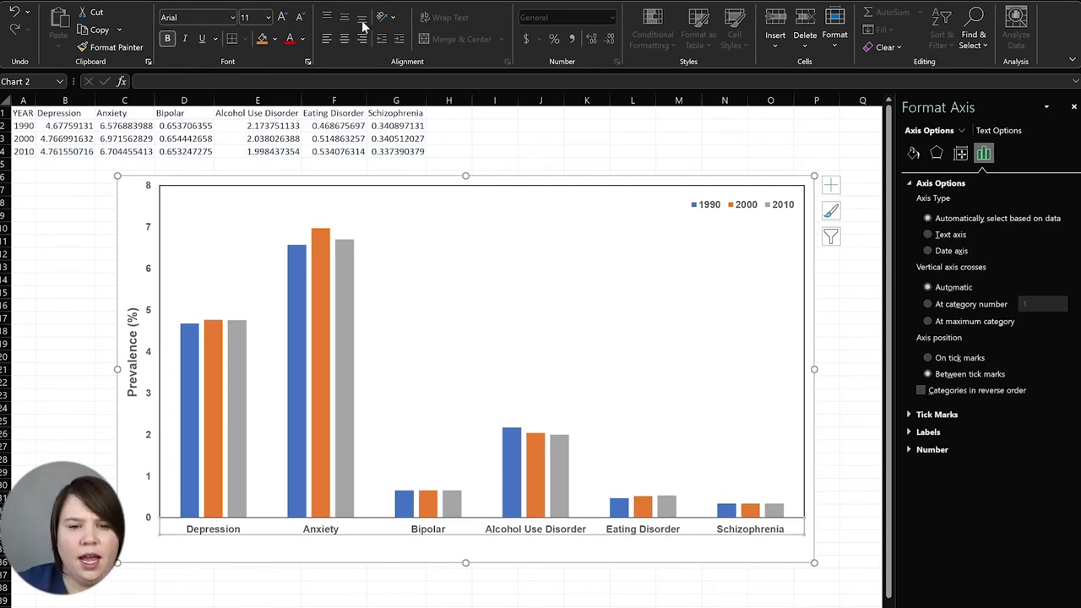
left_click(302, 39)
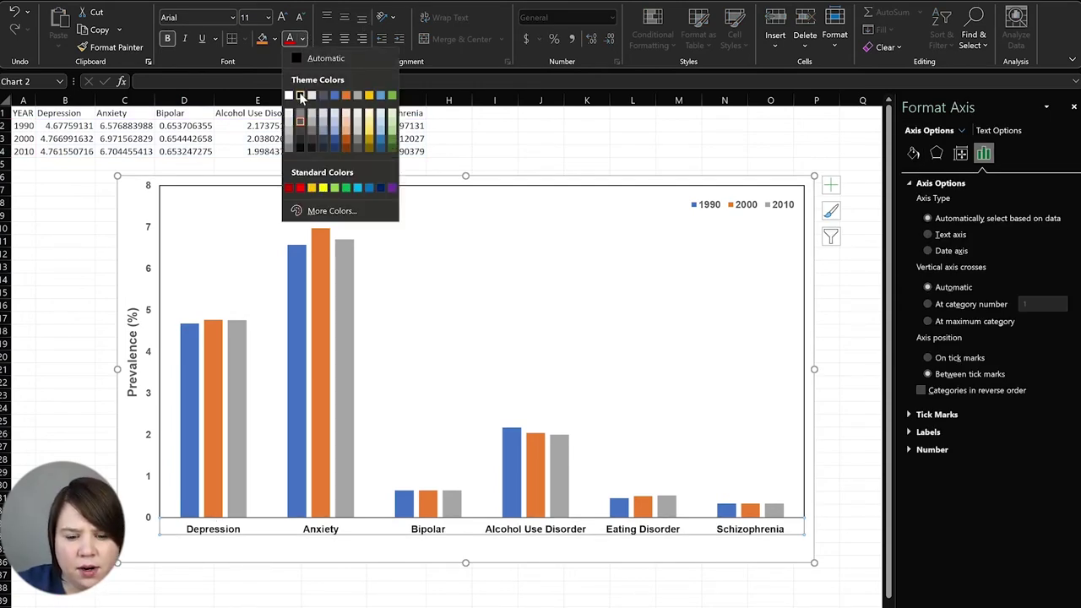
left_click(302, 97)
Step: Change the font colour of the numbers on the chart's vertical axis to black
left_click(149, 429)
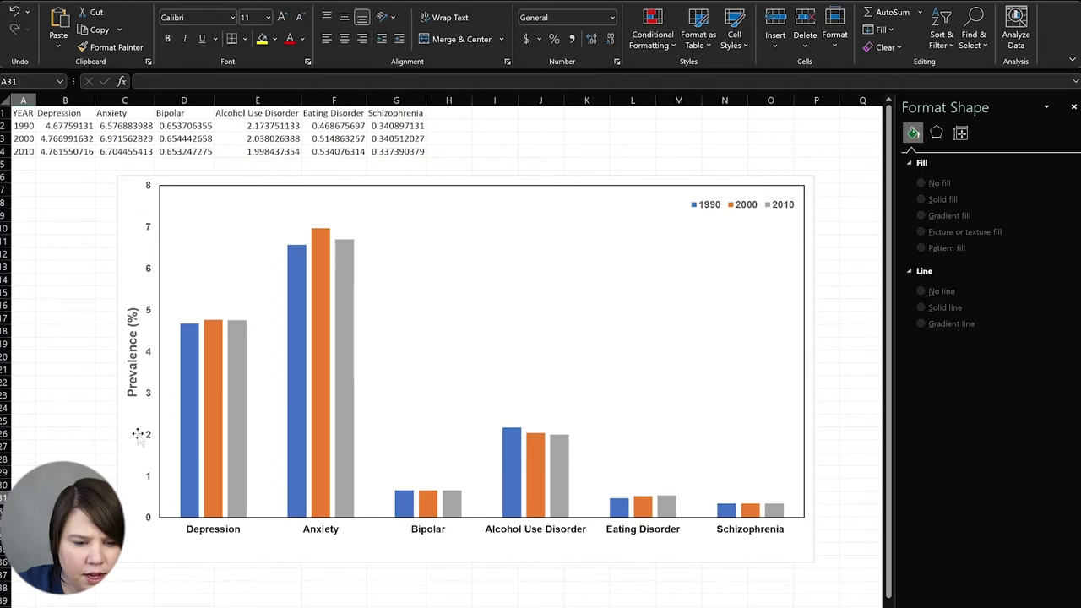
left_click(150, 432)
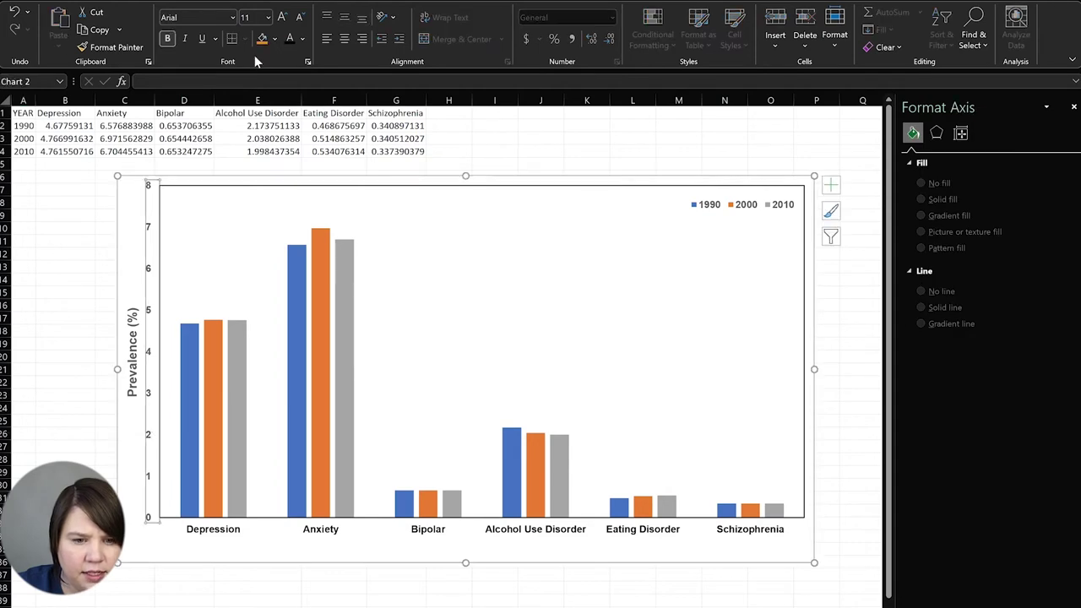
left_click(302, 39)
left_click(307, 61)
left_click(81, 263)
left_click_drag(43, 303, 98, 288)
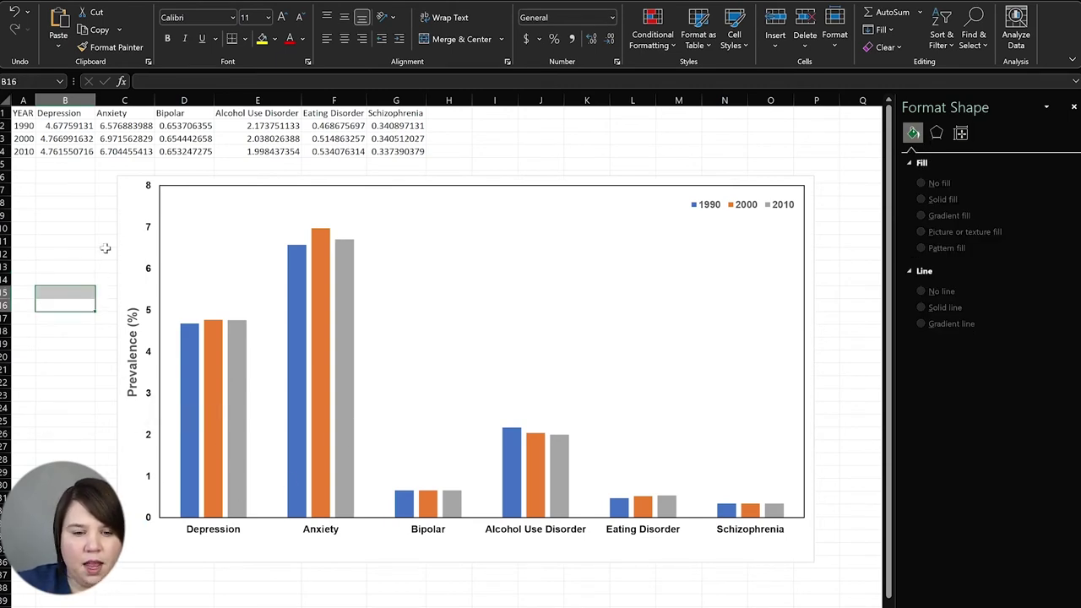
Step: Try a minimum bound of 5 on the vertical axis and reset the bound to automatic
left_click(152, 267)
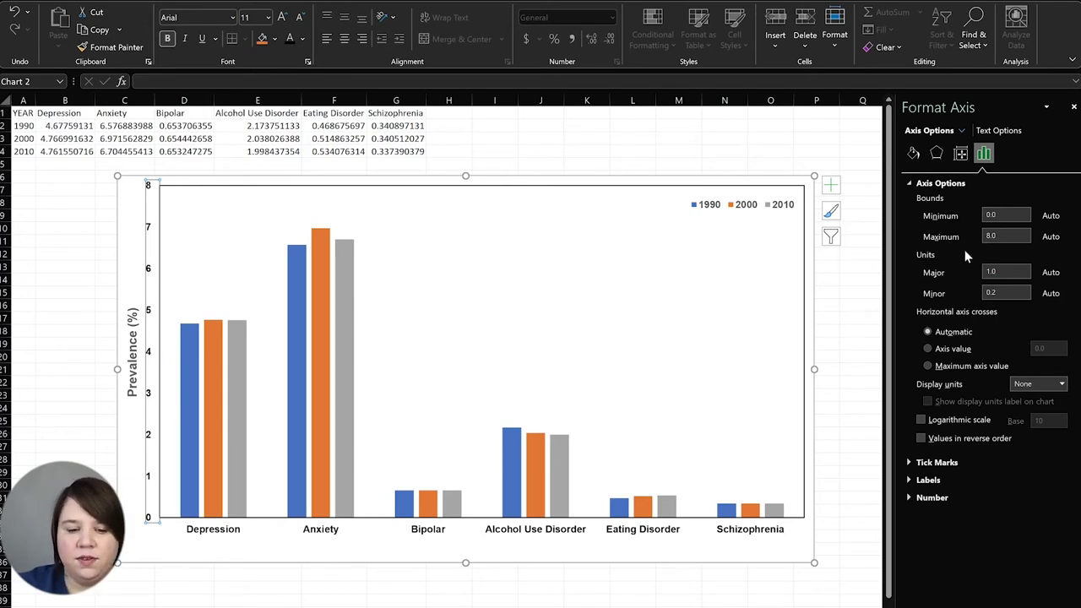
double_click(993, 215)
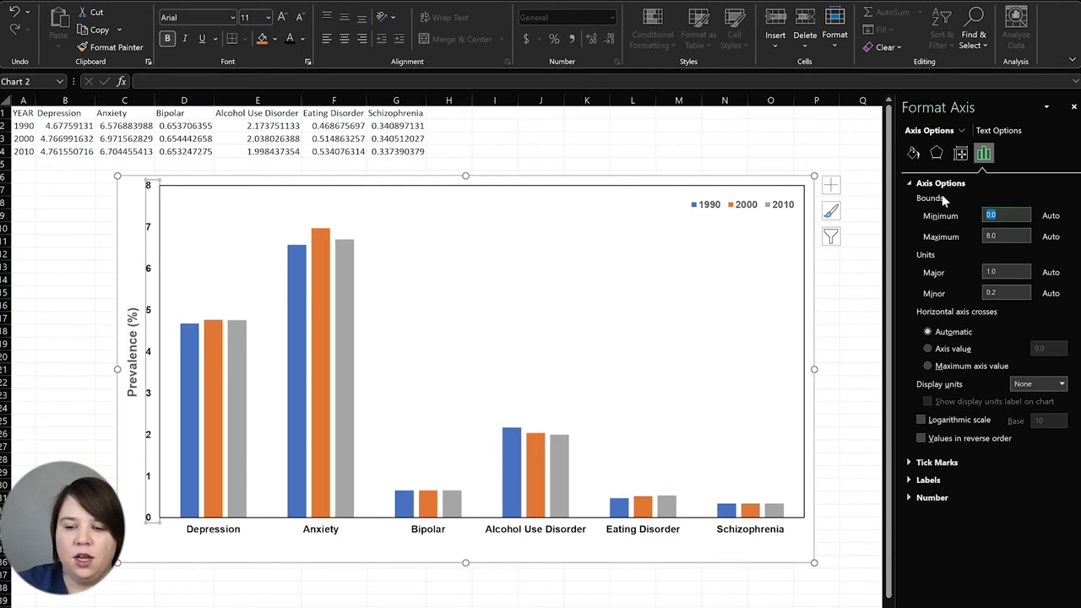
type("5")
key("Return")
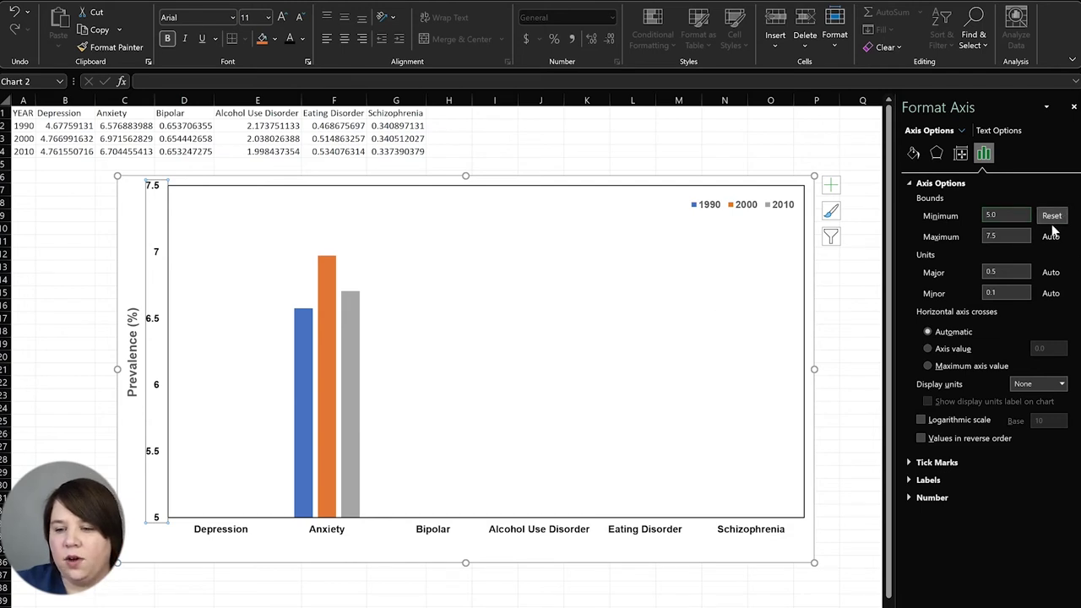
left_click(1052, 217)
Step: Set the vertical axis's major unit to 2
left_click(1005, 272)
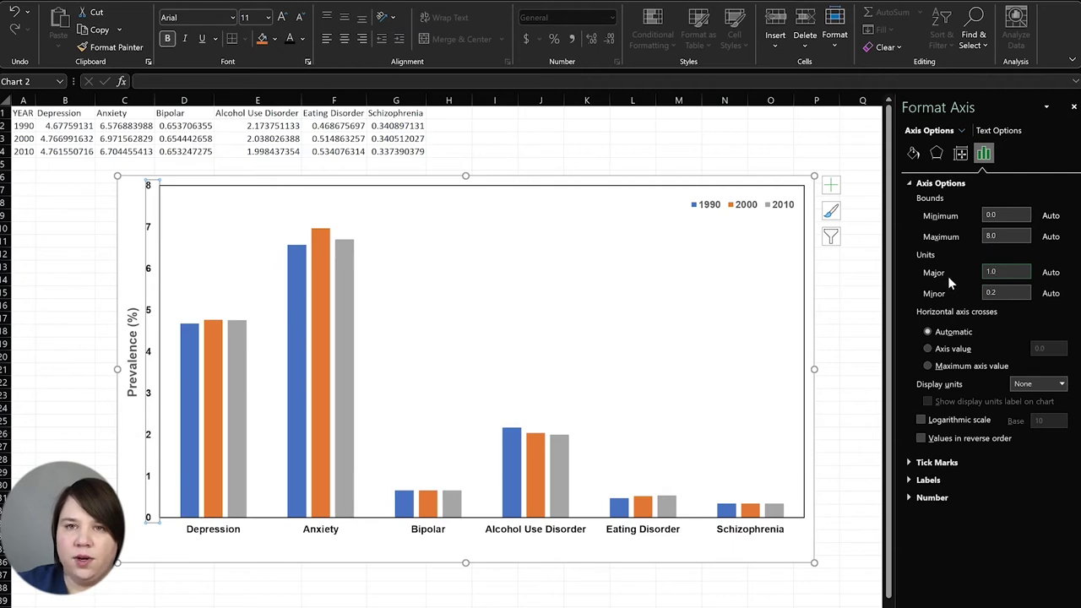
left_click_drag(1028, 269, 947, 269)
type("2")
key("Return")
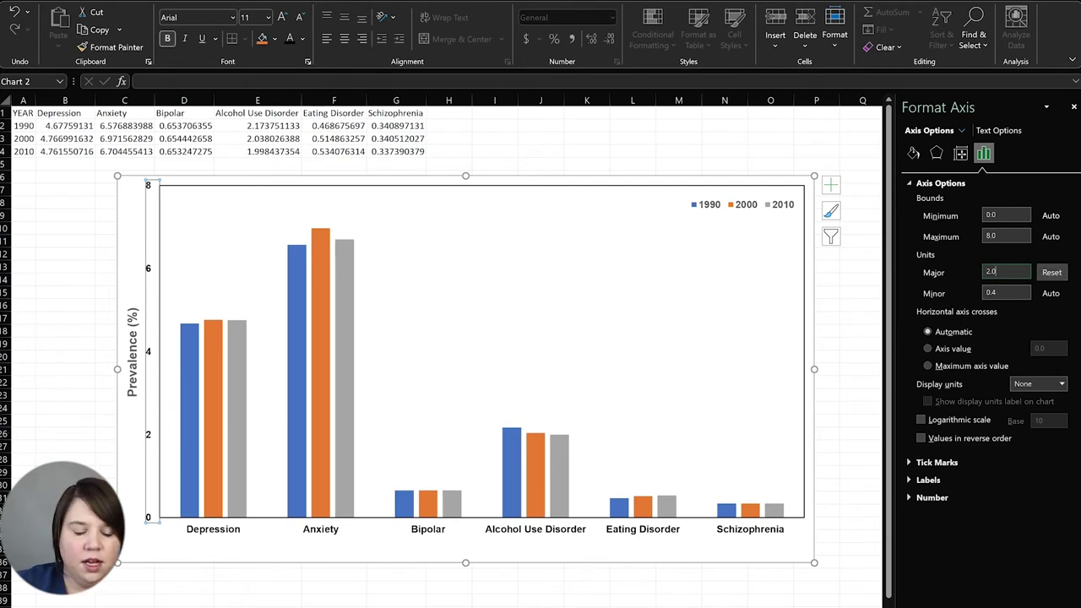
left_click(78, 292)
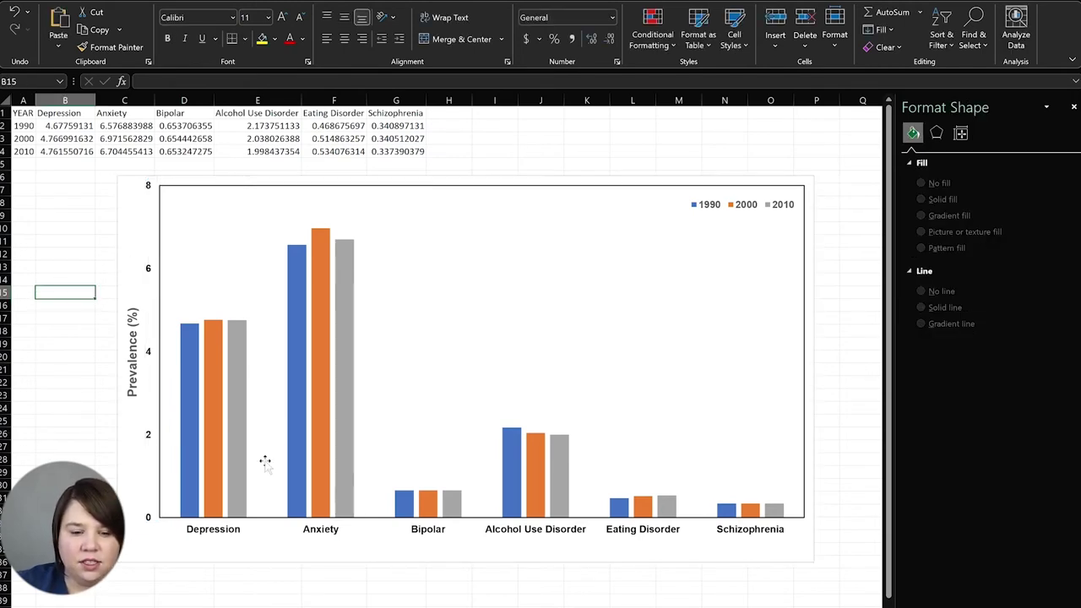
Step: Set the vertical axis's major tick mark type to Outside
left_click(153, 274)
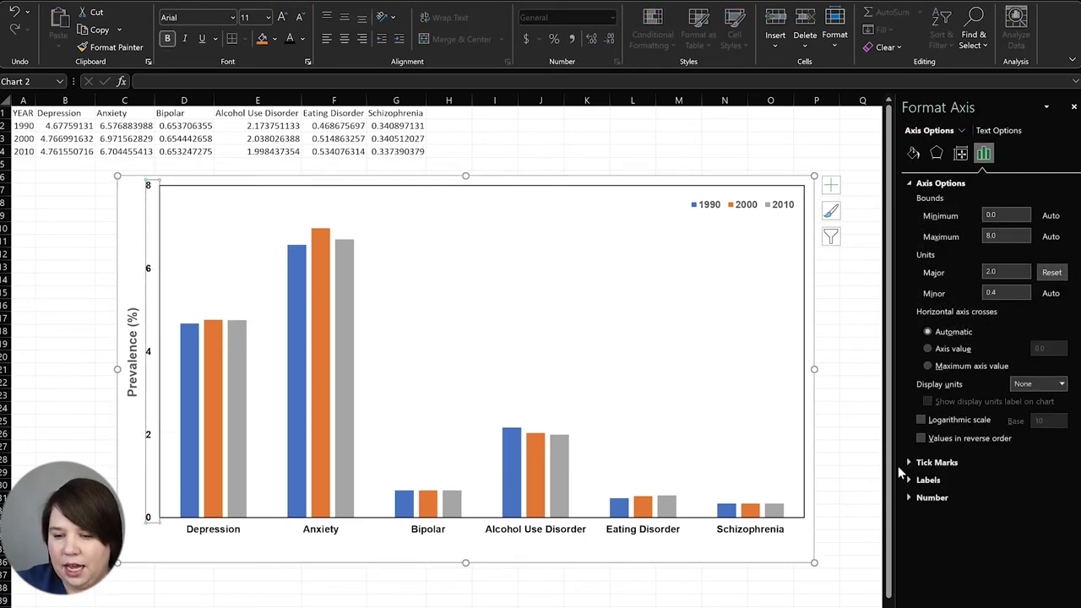
left_click(909, 463)
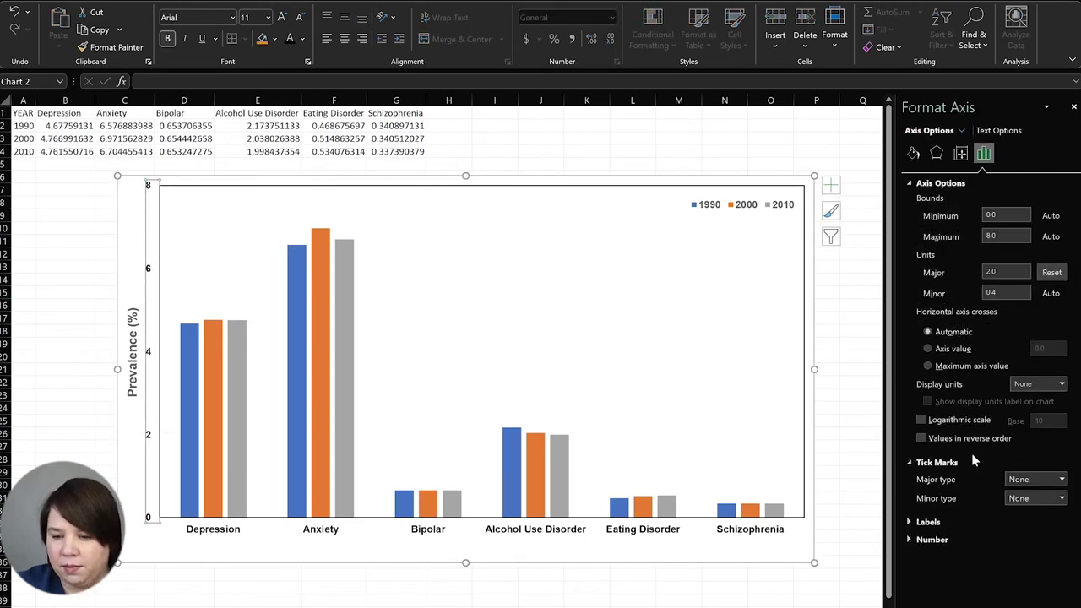
left_click(1047, 479)
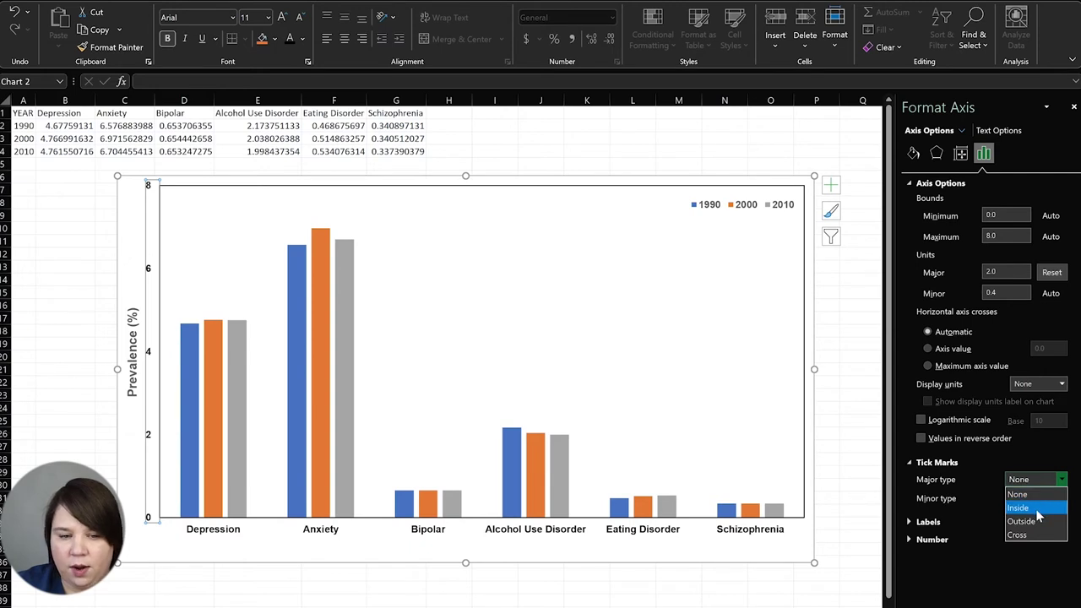
left_click(1037, 521)
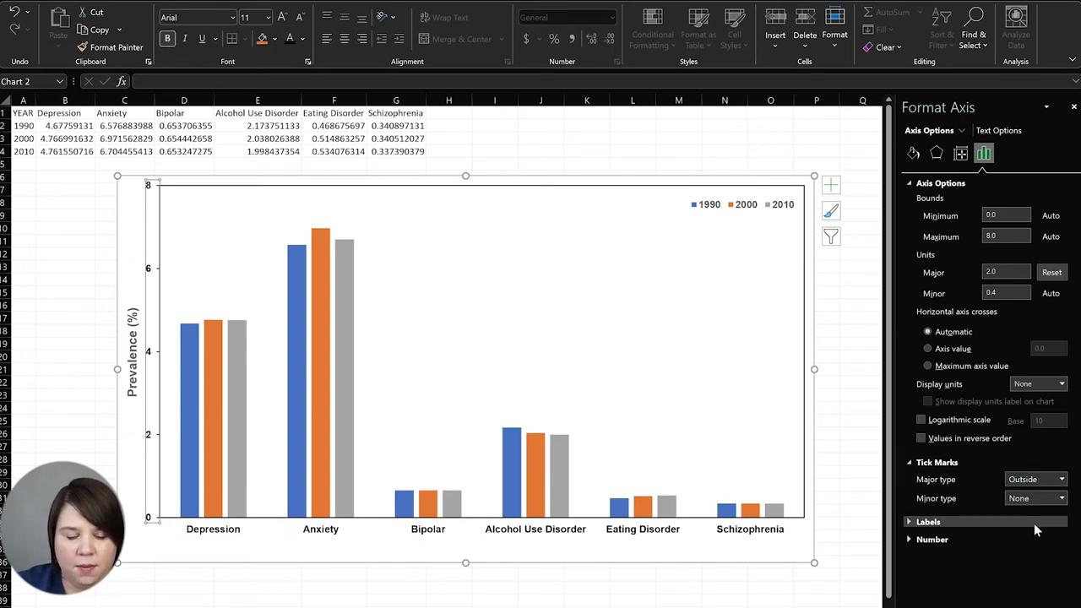
Step: Set the horizontal axis's major tick marks to Outside and try an interval of 0.5 between the marks
left_click(168, 548)
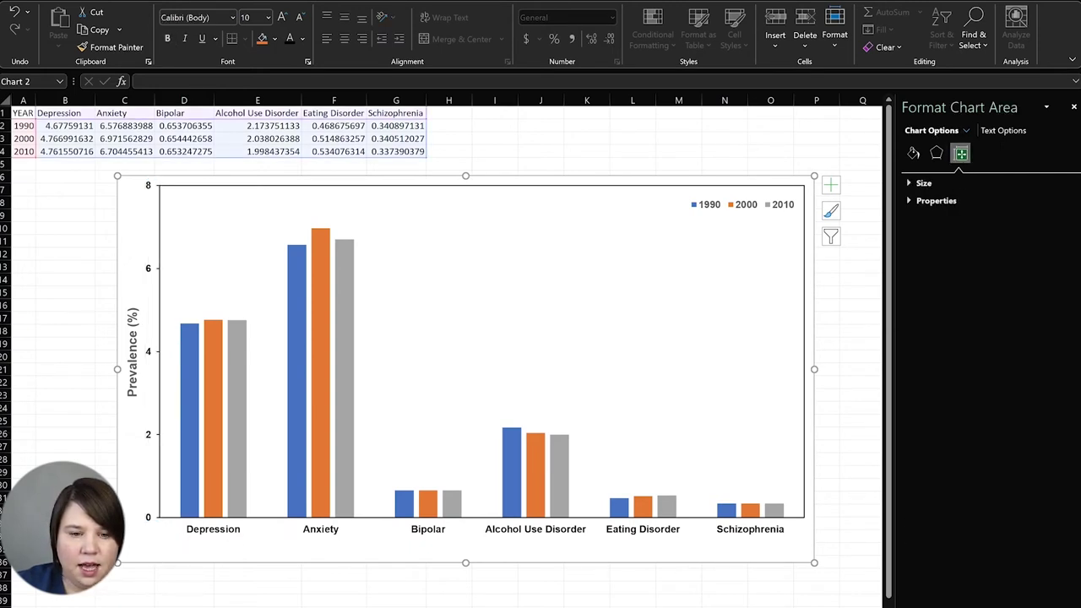
left_click(340, 532)
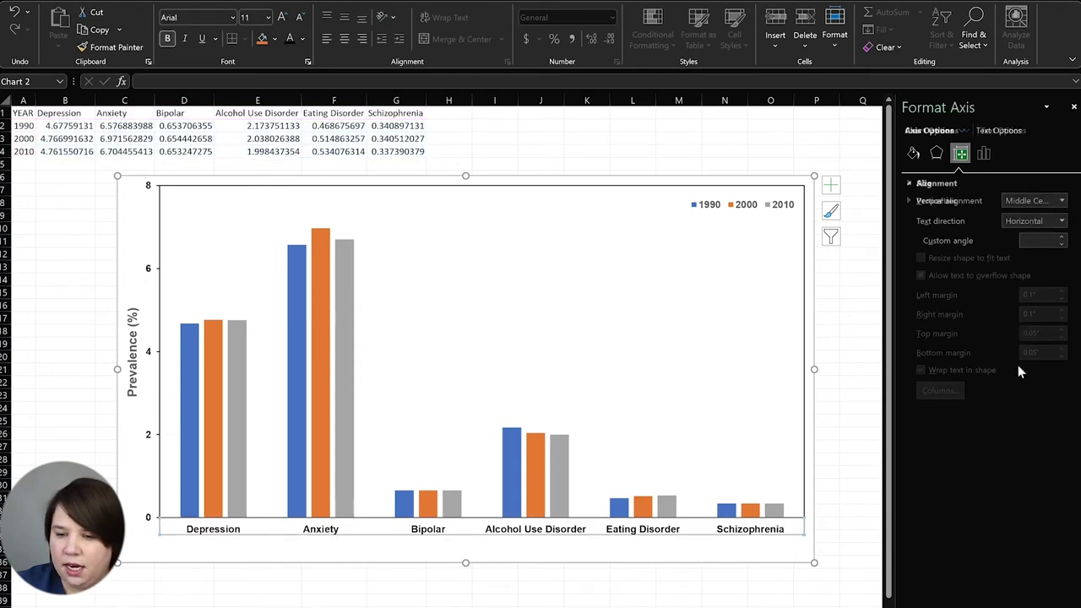
left_click(985, 154)
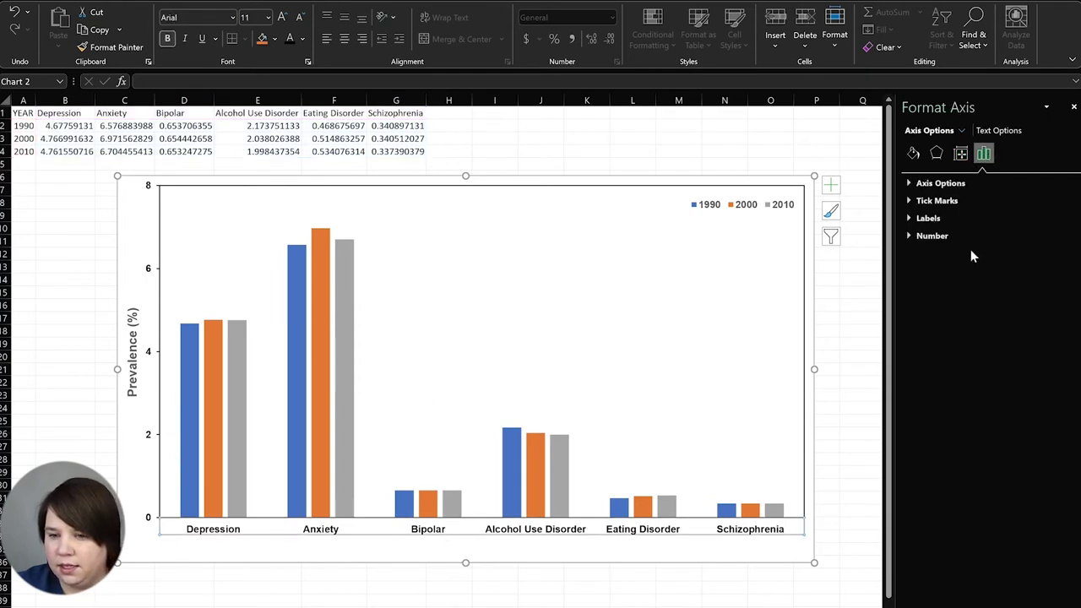
left_click(909, 203)
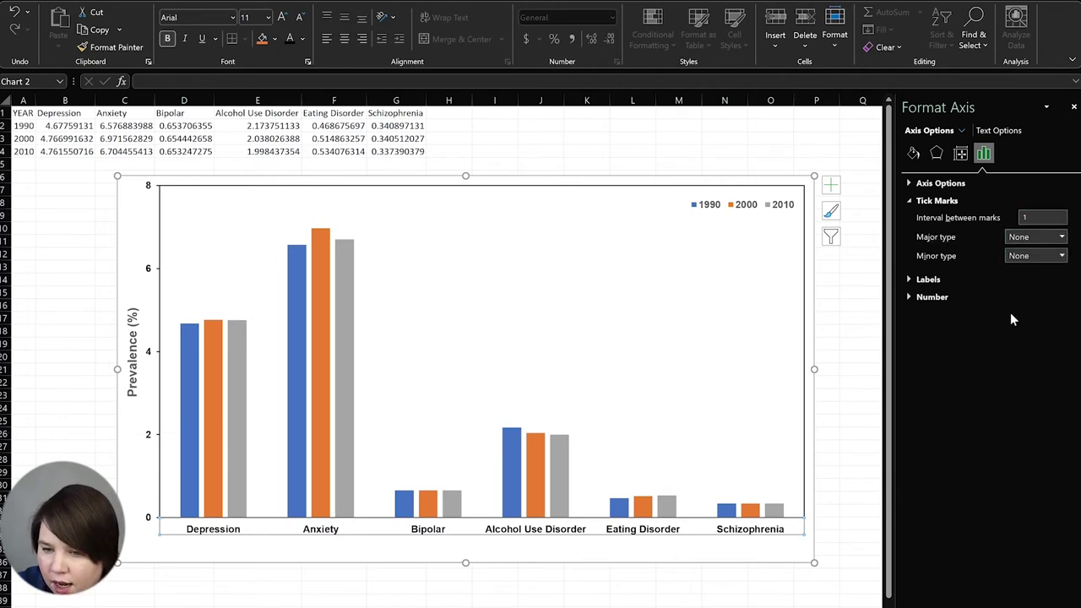
left_click(1061, 238)
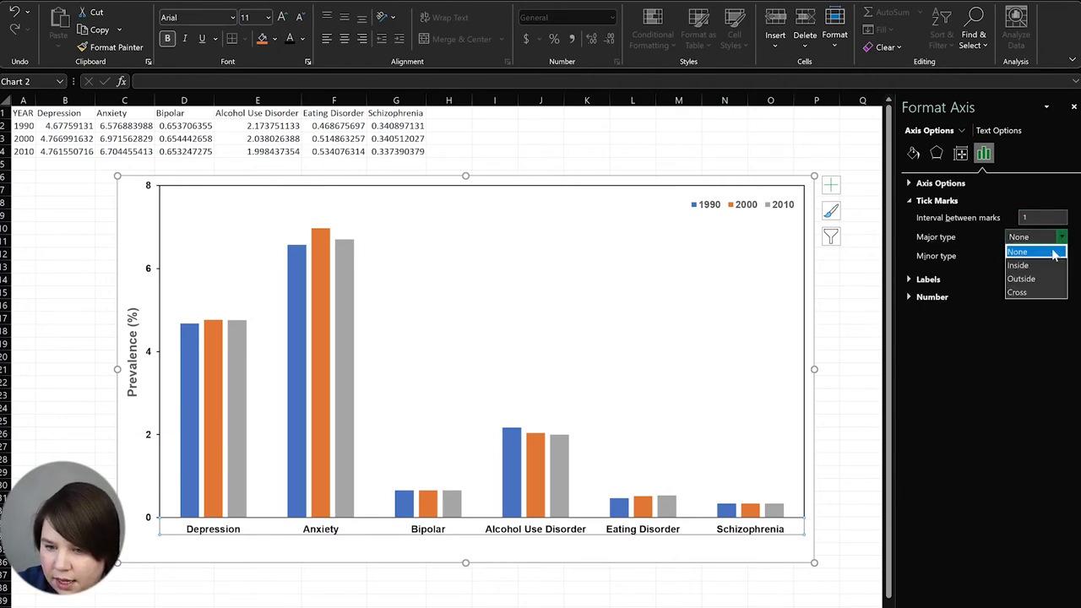
left_click(1043, 279)
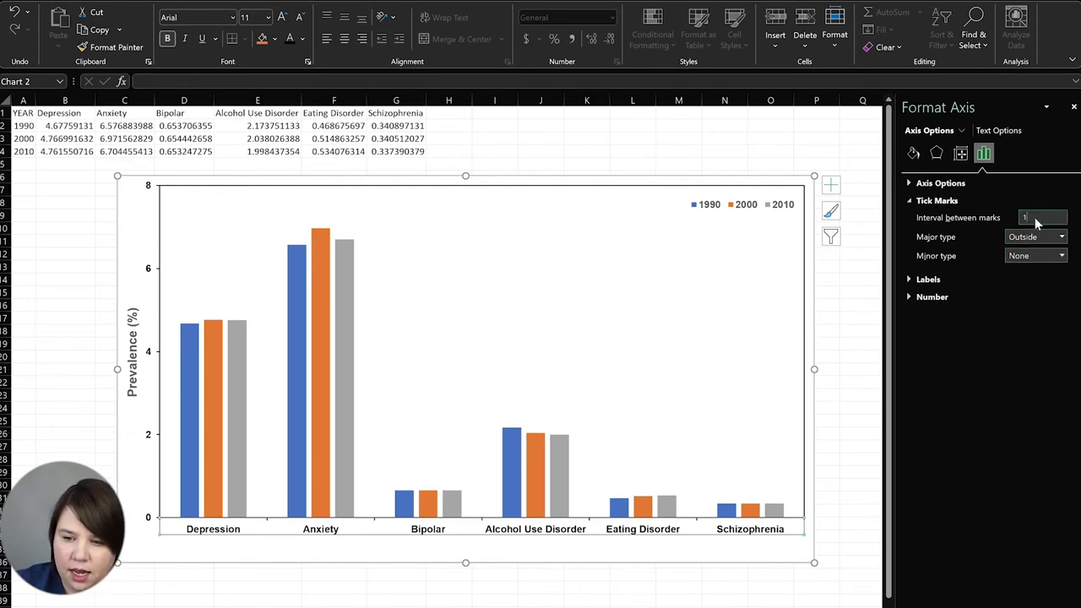
left_click(1022, 217)
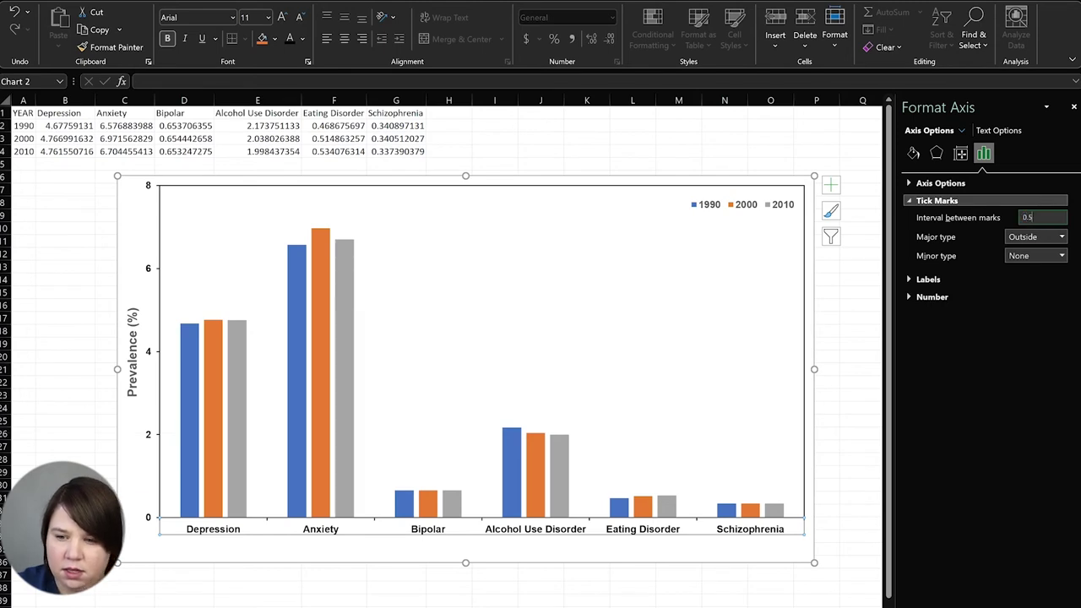
Step: Set the horizontal axis's minor tick marks to Outside and its major tick marks to None
left_click(1037, 256)
left_click(1027, 295)
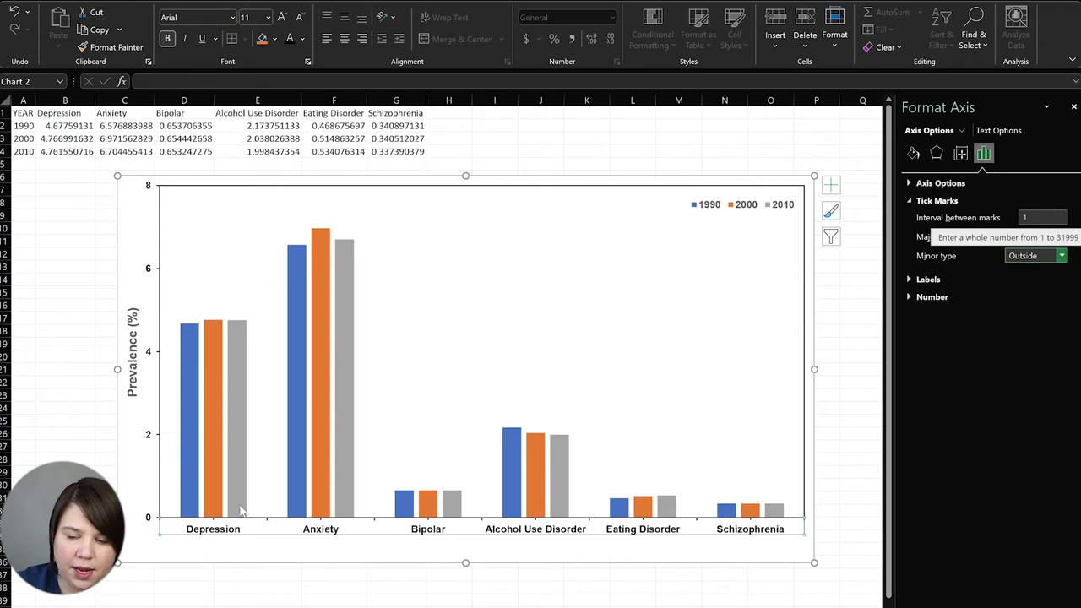
left_click(972, 296)
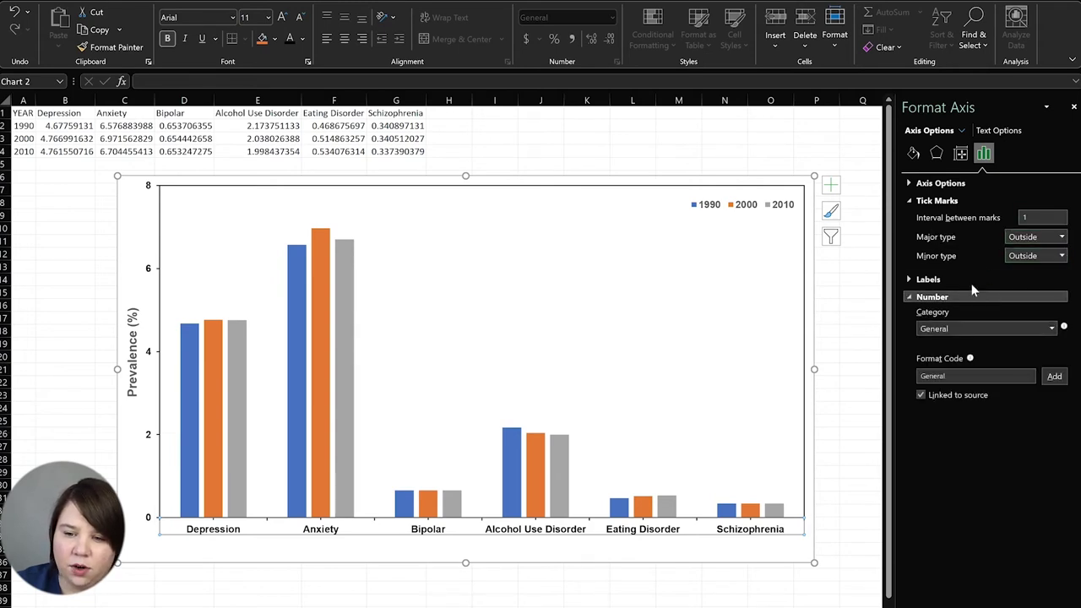
left_click(932, 298)
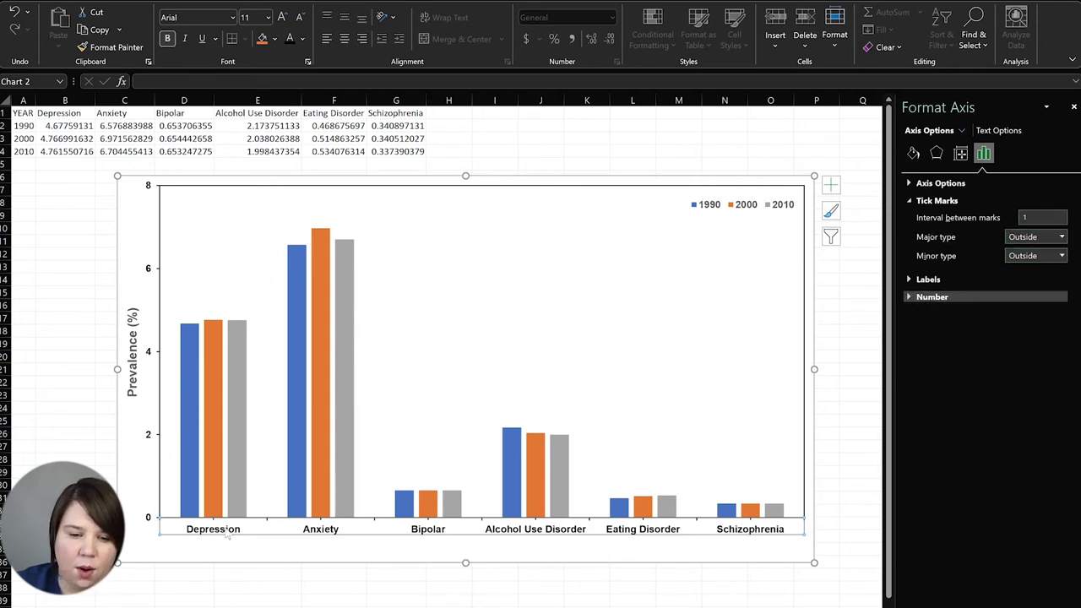
left_click(1051, 241)
left_click(1024, 249)
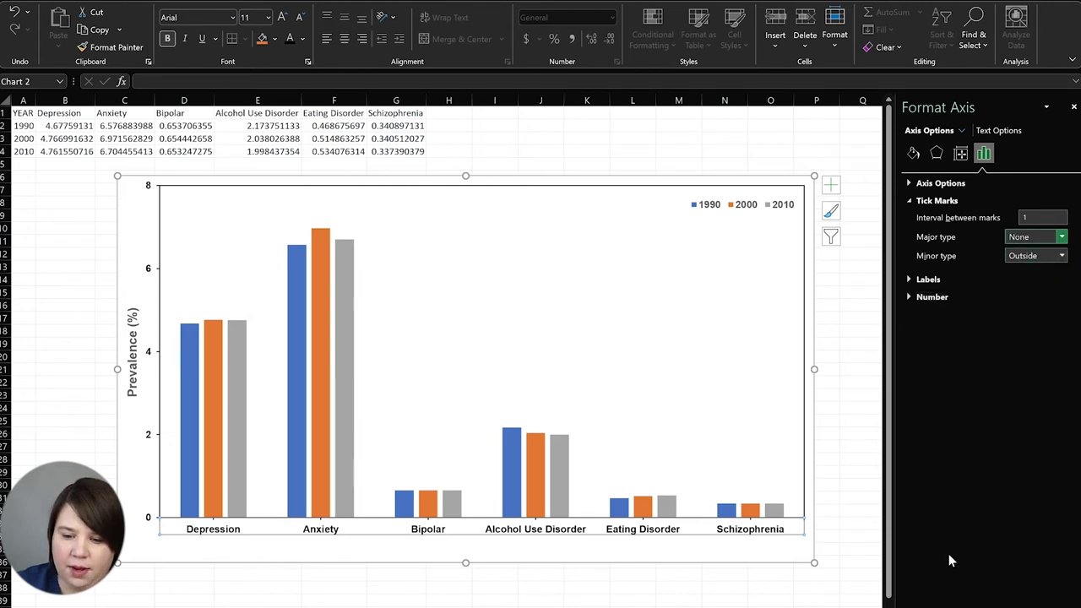
left_click(508, 602)
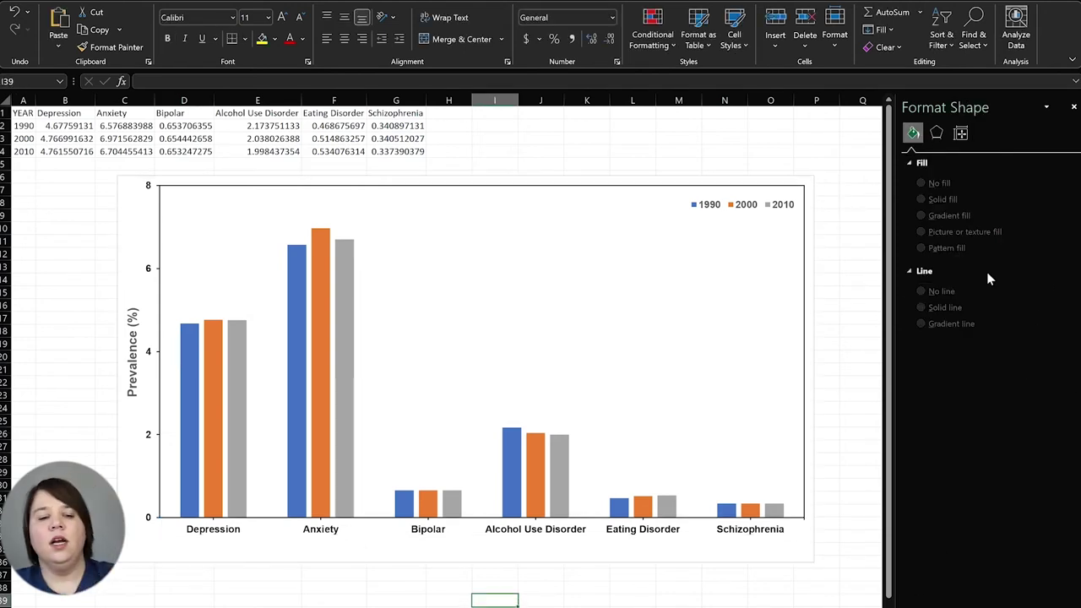
Step: Increase the legend's font size to 12 and shift the legend back inside the plot area's upper-right corner
left_click(723, 206)
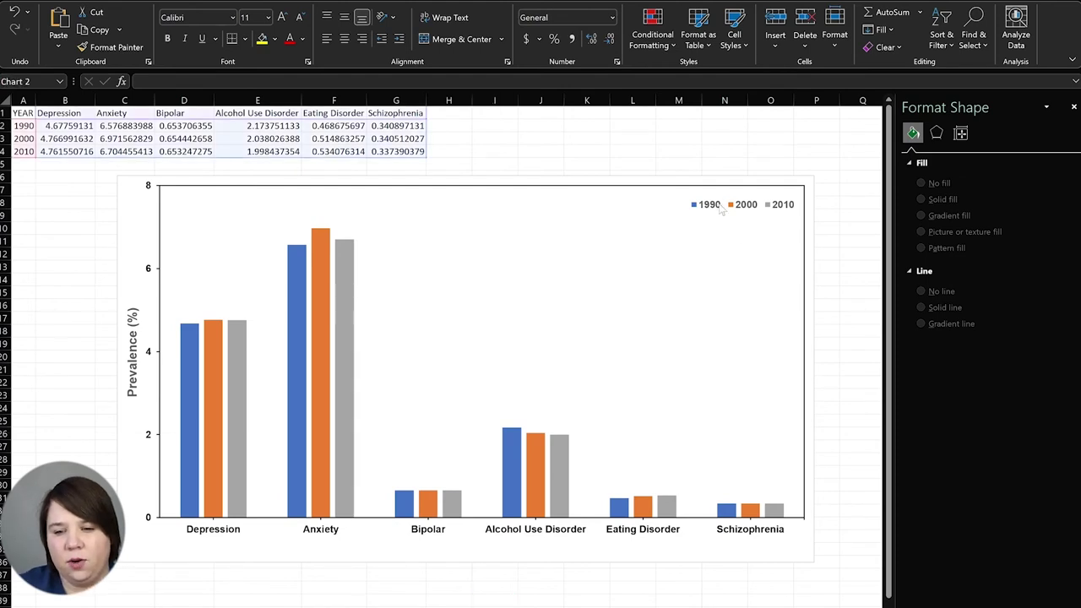
left_click(282, 17)
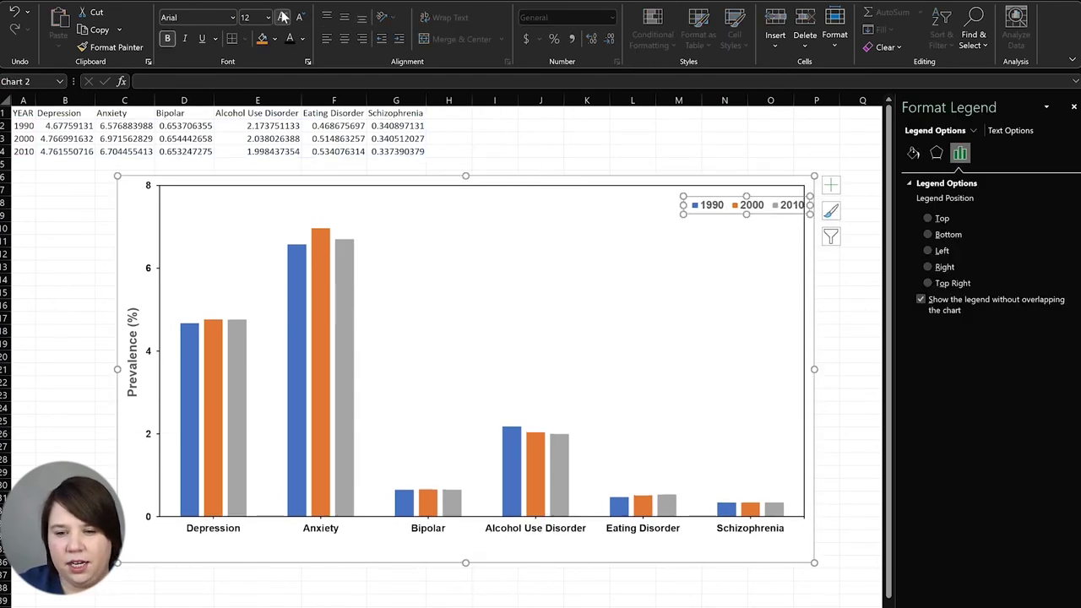
mouse_move(768, 214)
left_mouse_down()
mouse_move(726, 213)
mouse_move(752, 214)
left_mouse_up()
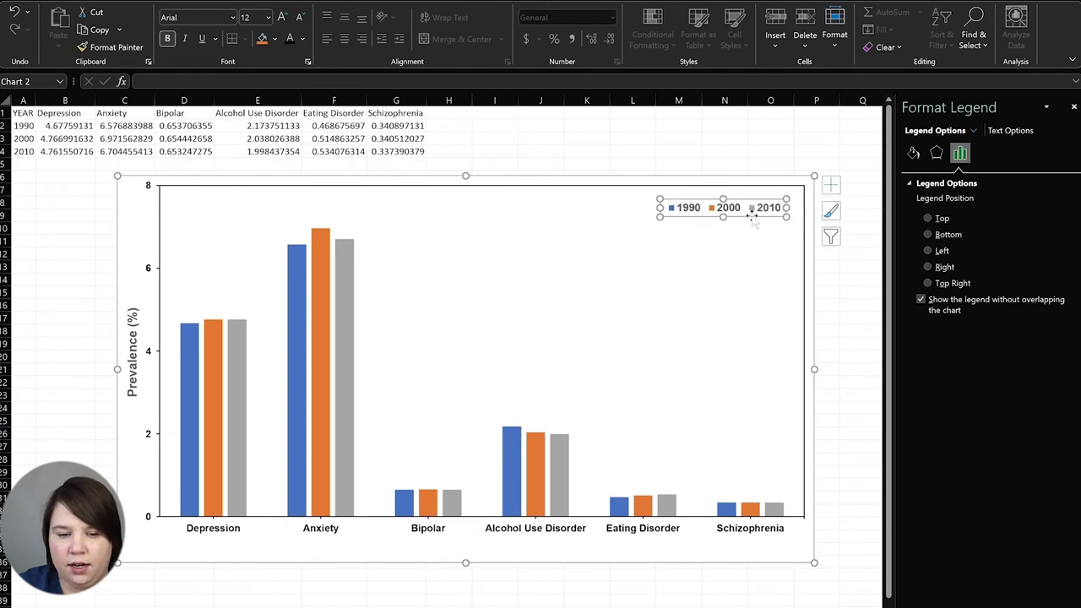
left_click(738, 139)
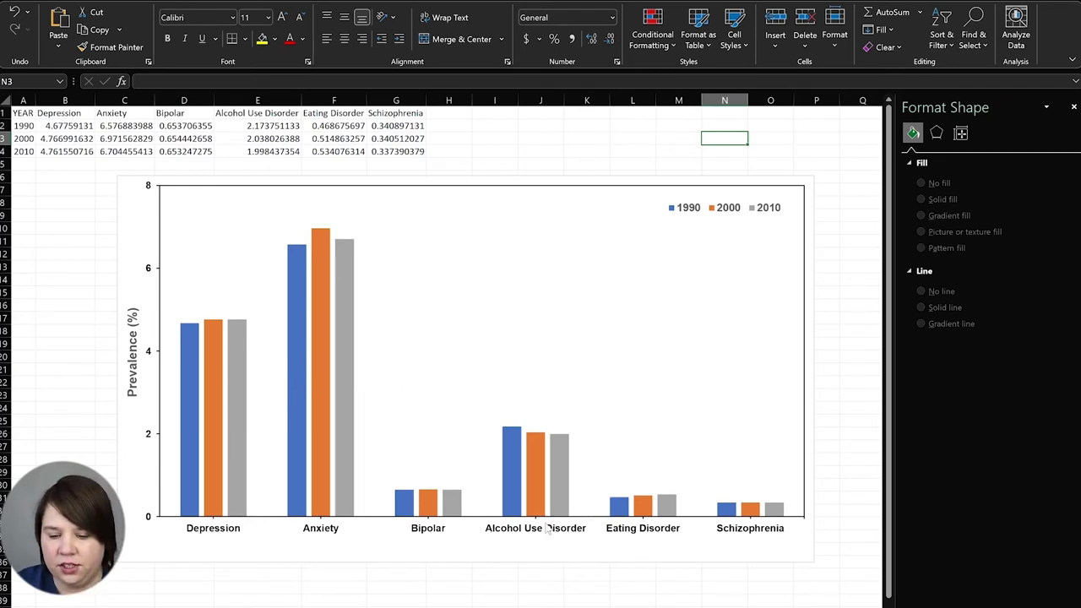
Step: Narrow the chart from its right edge to about the start of column L and move the legend back inside the plot area's upper-right corner
left_click(811, 406)
left_click_drag(814, 372, 634, 373)
left_click(588, 210)
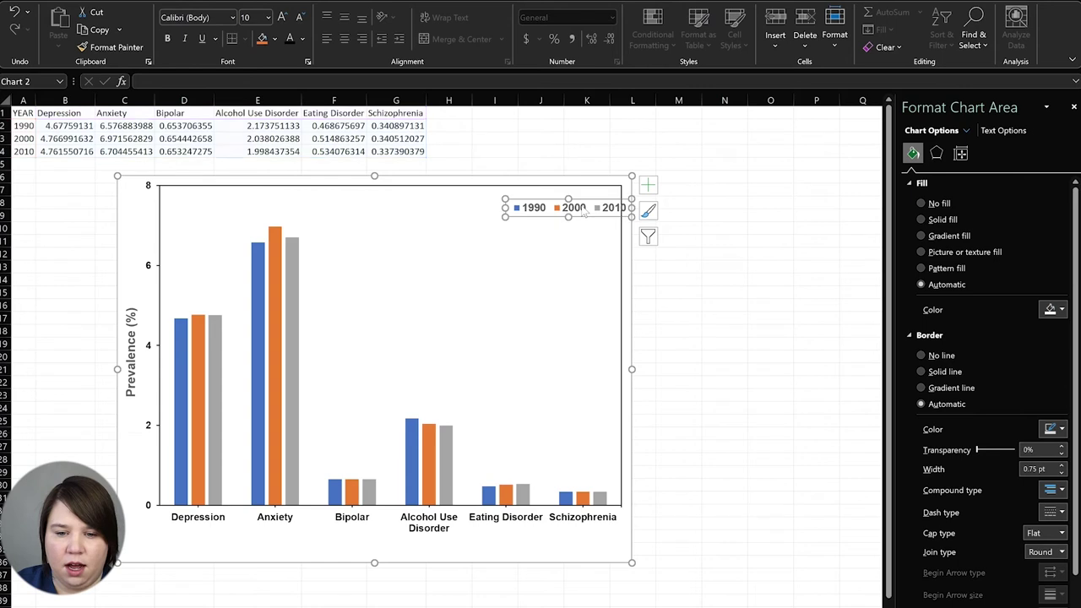
left_click(584, 218)
left_click_drag(584, 218, 582, 219)
left_click(579, 212)
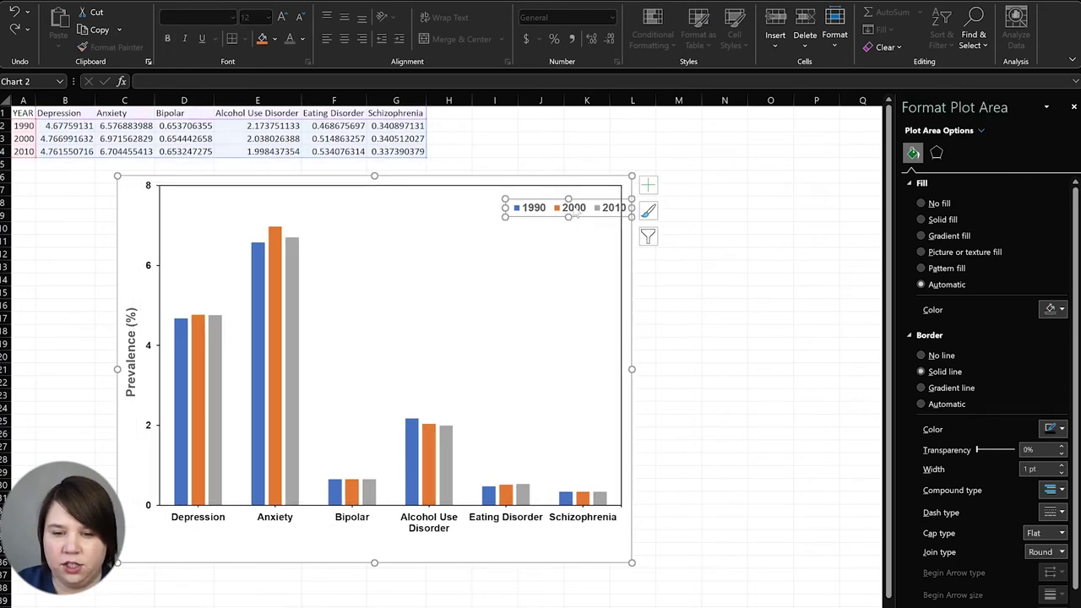
left_click_drag(554, 210, 567, 205)
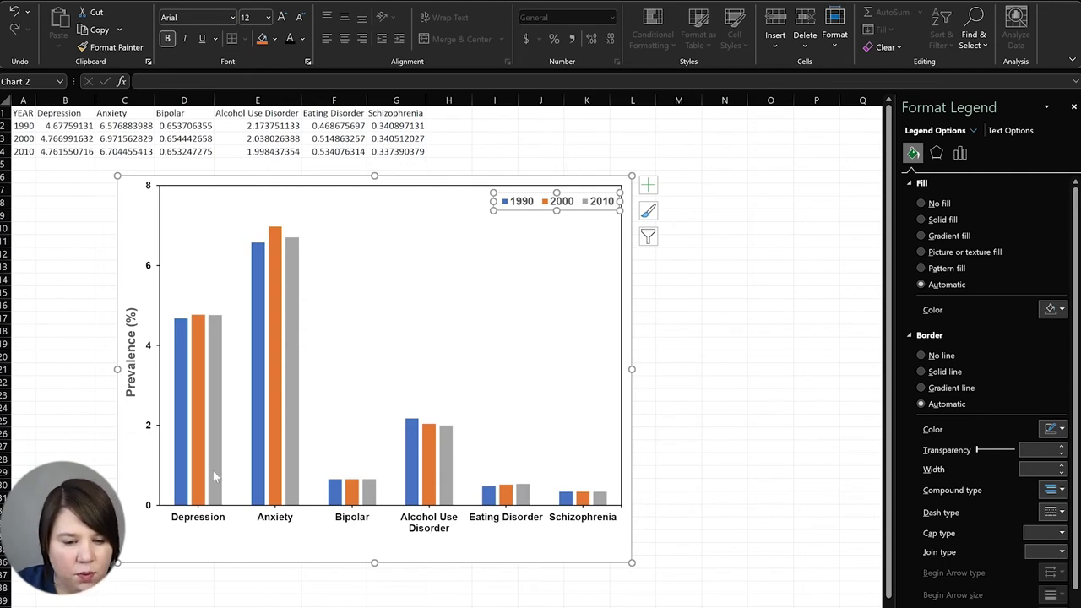
Step: Recolour the chart's columns with solid fills: dark blue for 1990, dark red for 2000 and dark green for 2010
left_click(180, 455)
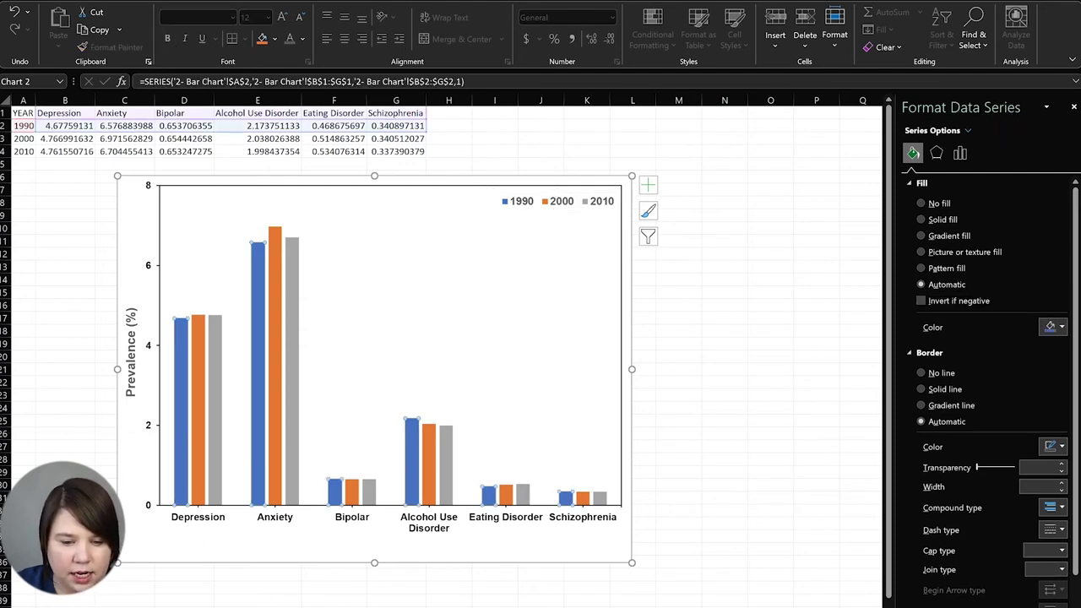
left_click(1062, 327)
left_click(1023, 415)
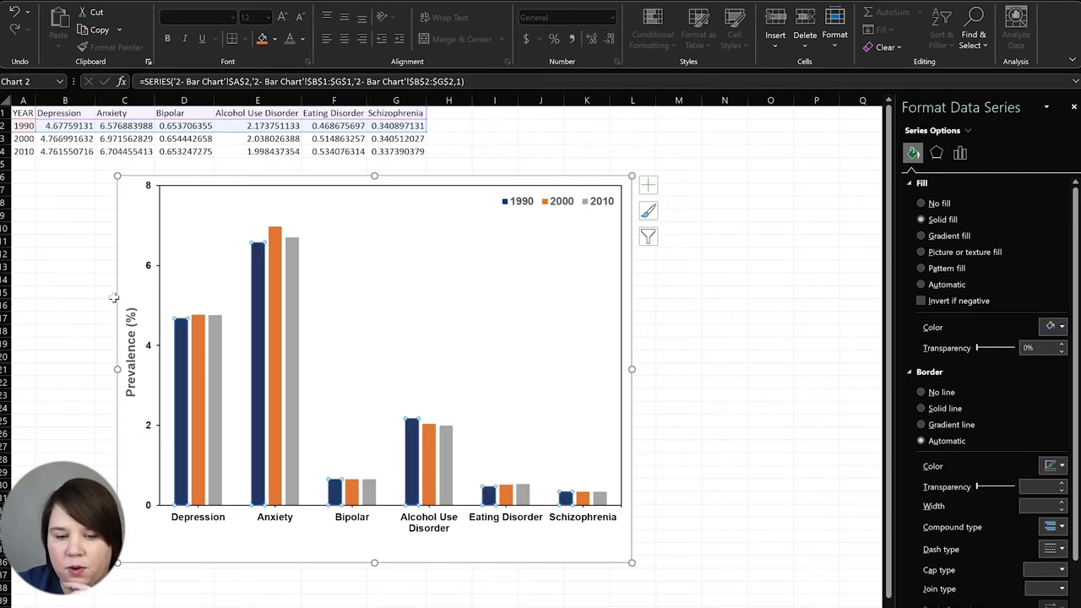
left_click(204, 360)
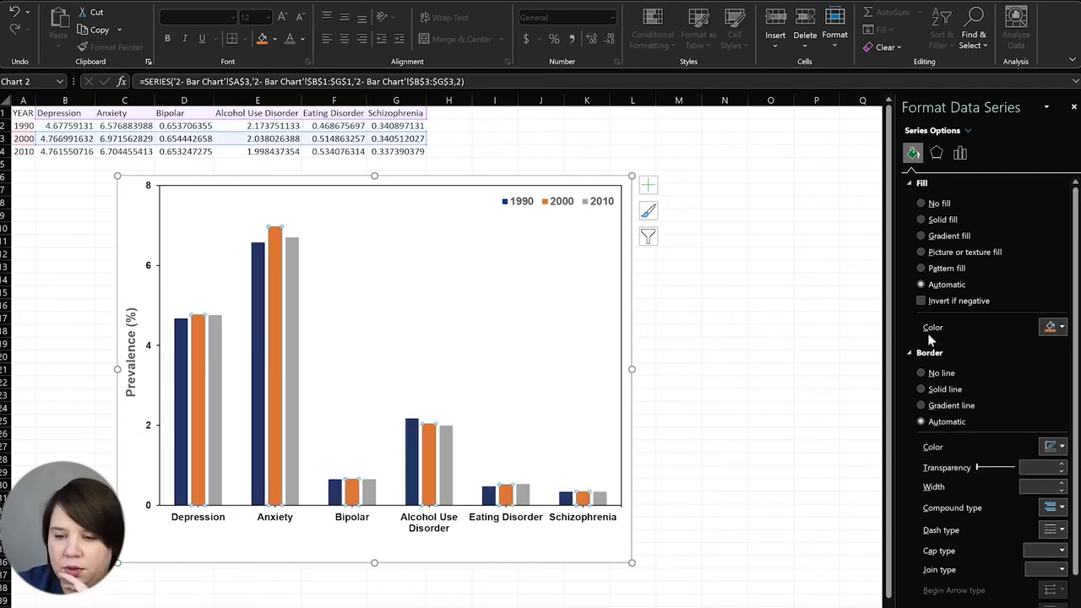
left_click(1062, 328)
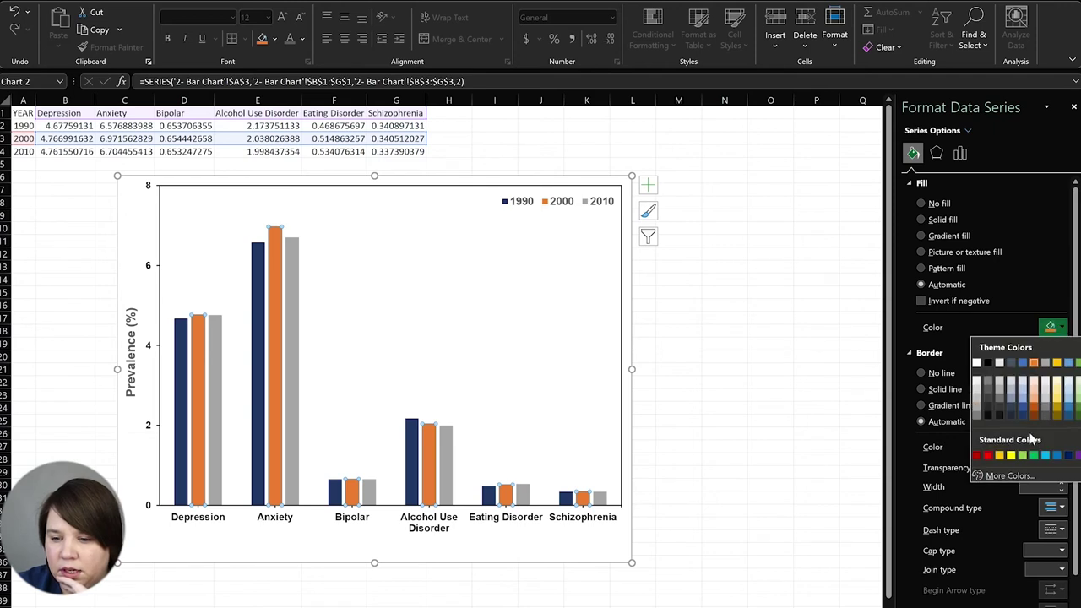
left_click(977, 456)
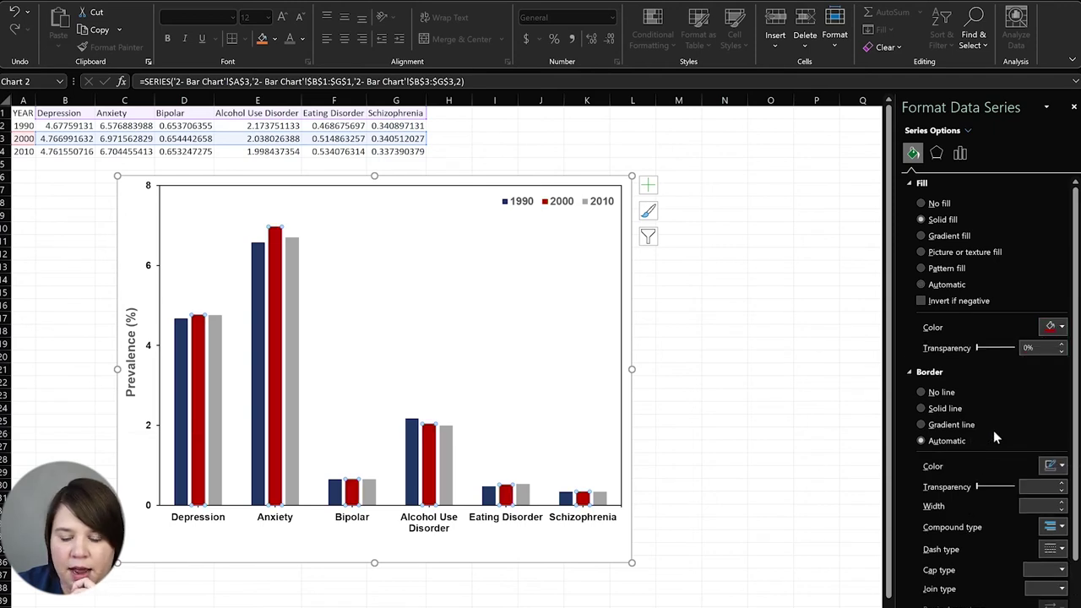
left_click(217, 346)
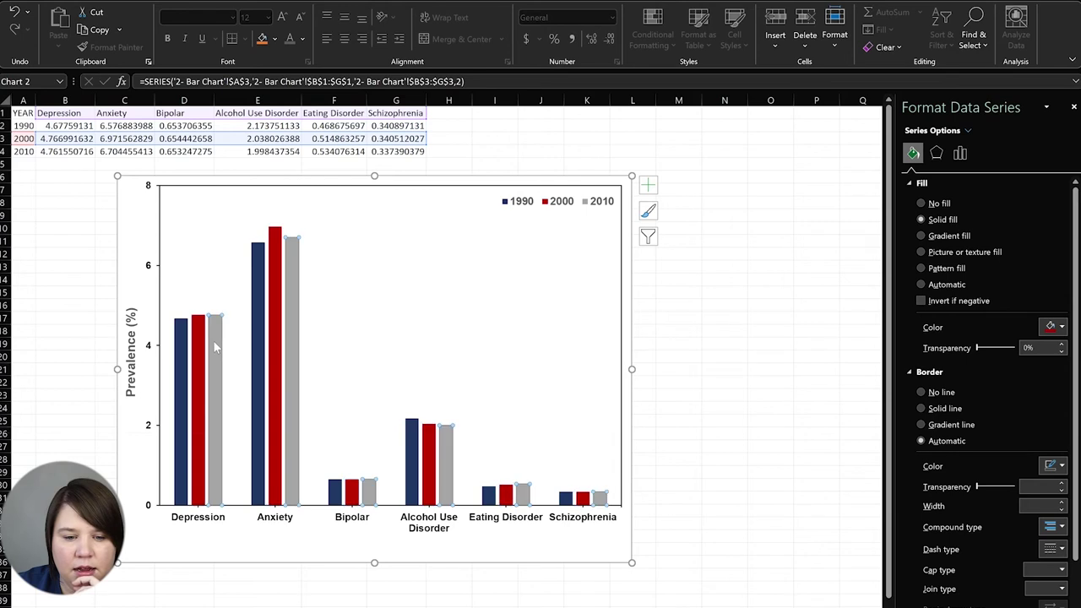
left_click(1057, 329)
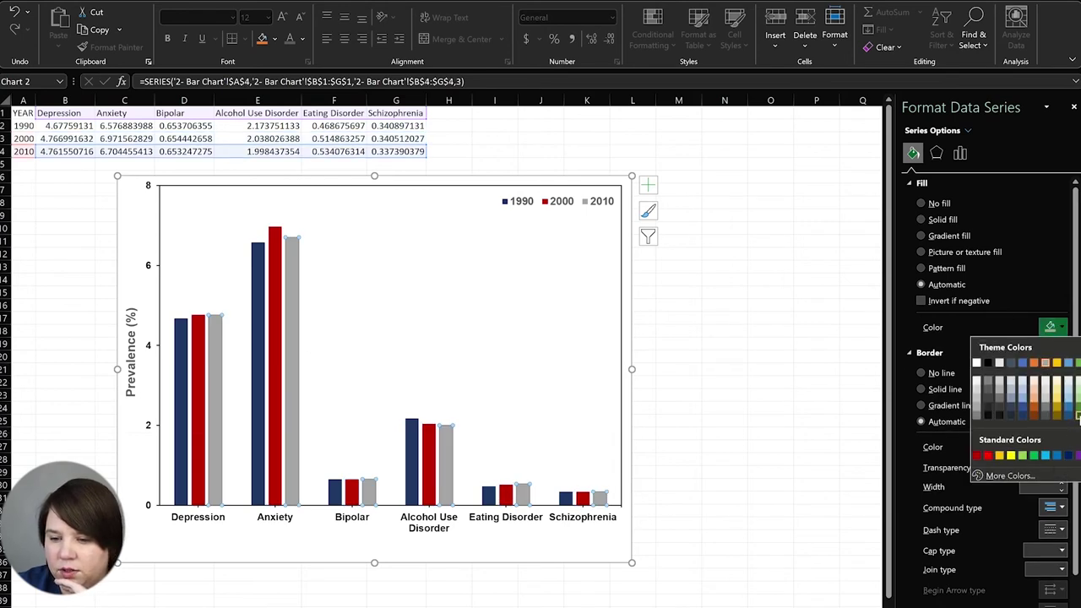
left_click(1078, 414)
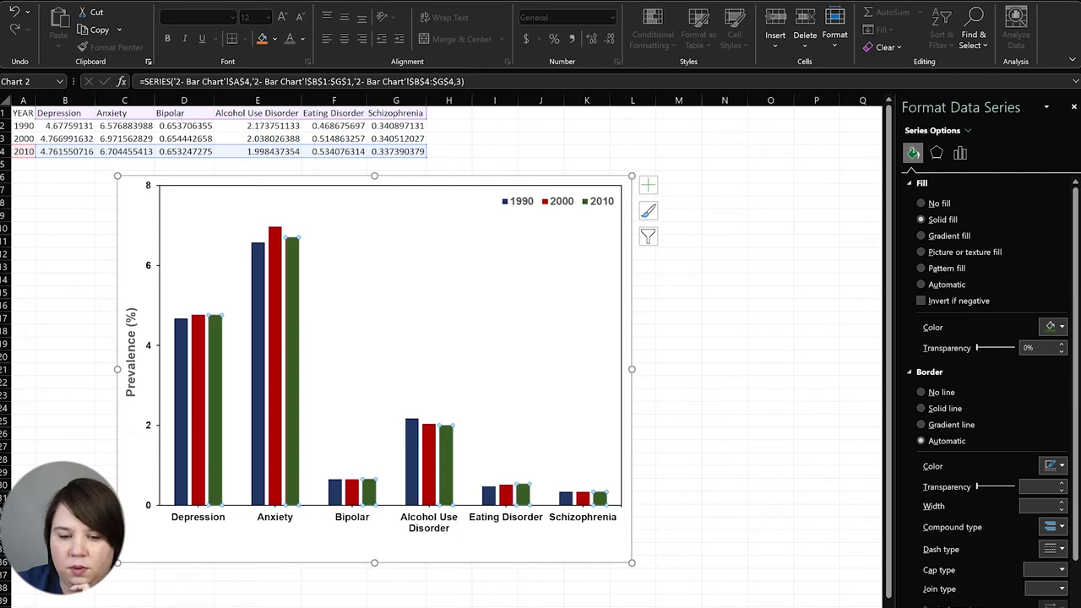
left_click(832, 351)
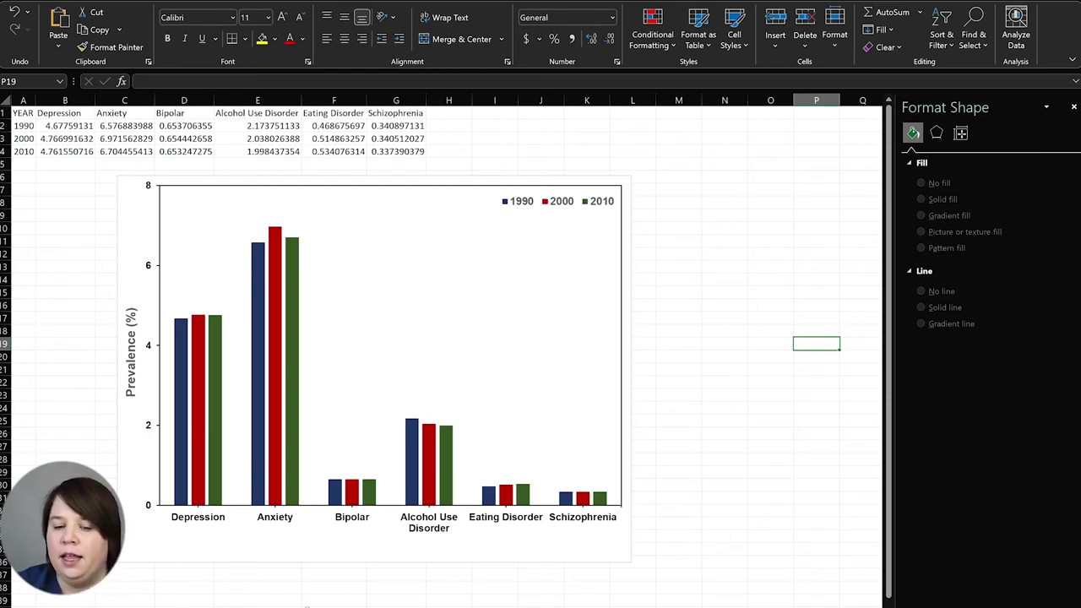
Step: Give the 1990 columns a pattern fill of light downward diagonal stripes
left_click(181, 427)
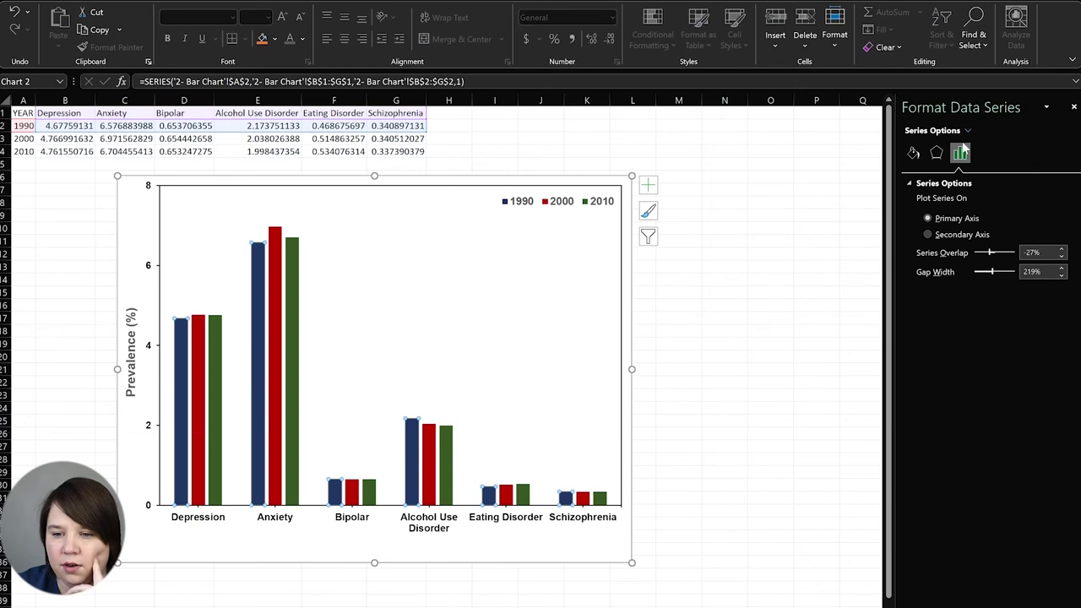
left_click(914, 153)
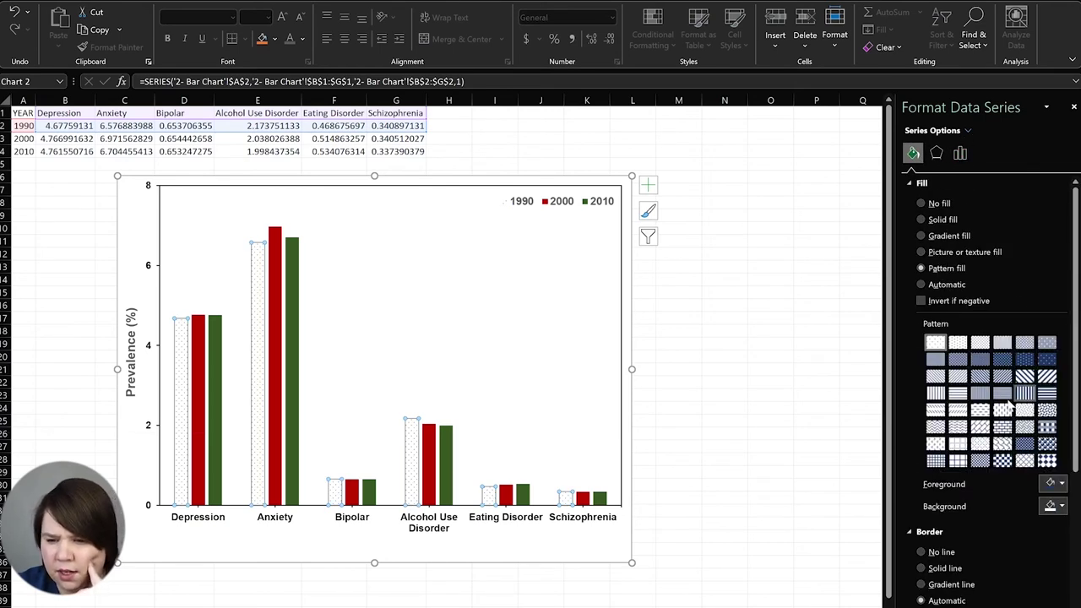
left_click(936, 378)
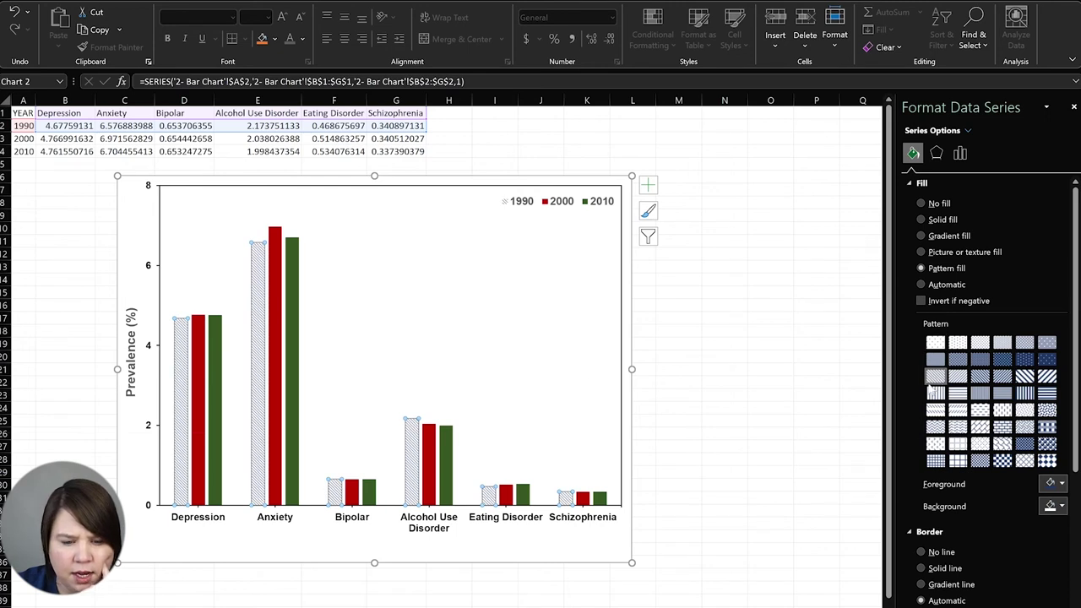
Step: Give the 2000 columns a pattern fill, trying several diagonal stripe patterns and settling on wide downward diagonal stripes
left_click(195, 372)
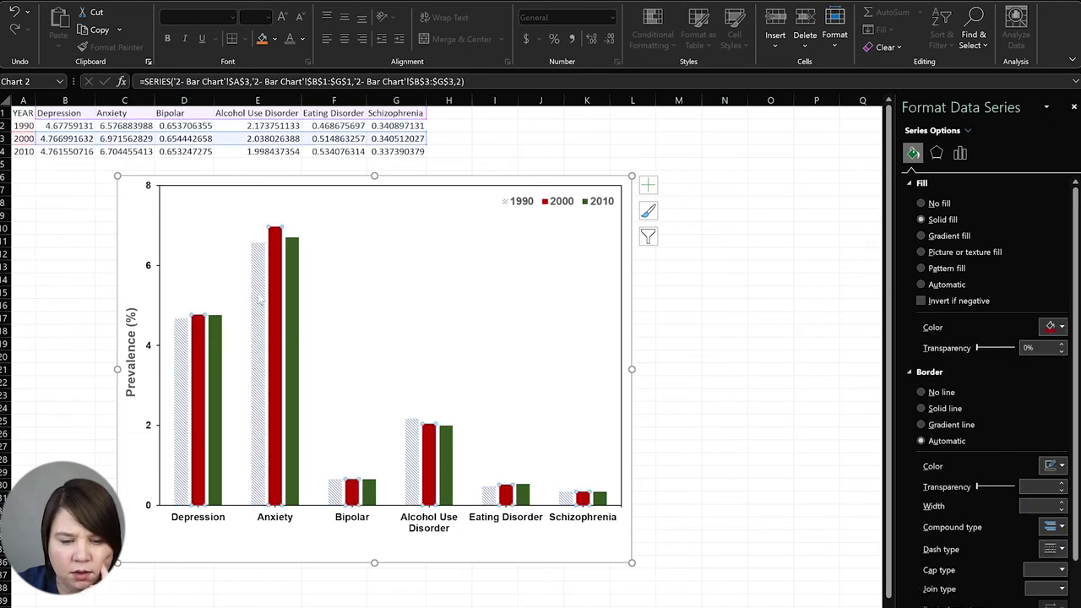
left_click(942, 270)
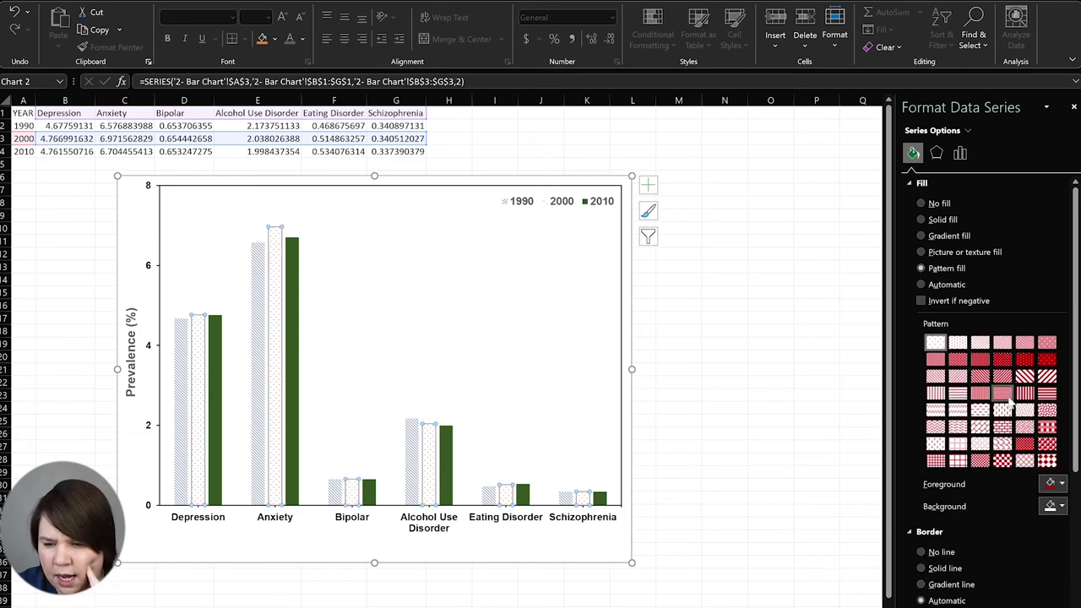
left_click(977, 380)
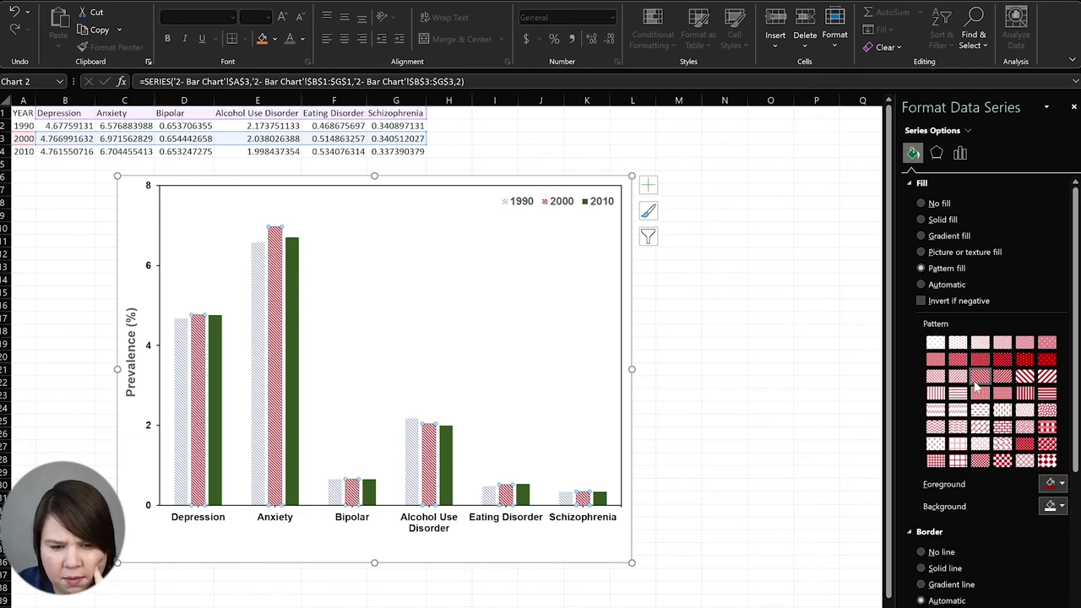
left_click(1001, 377)
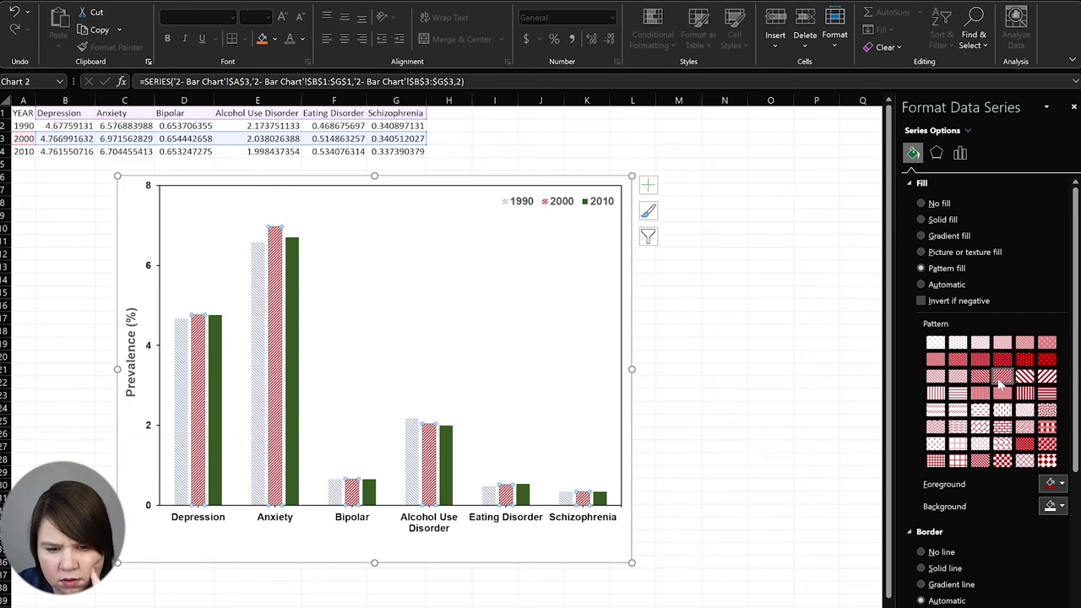
left_click(980, 378)
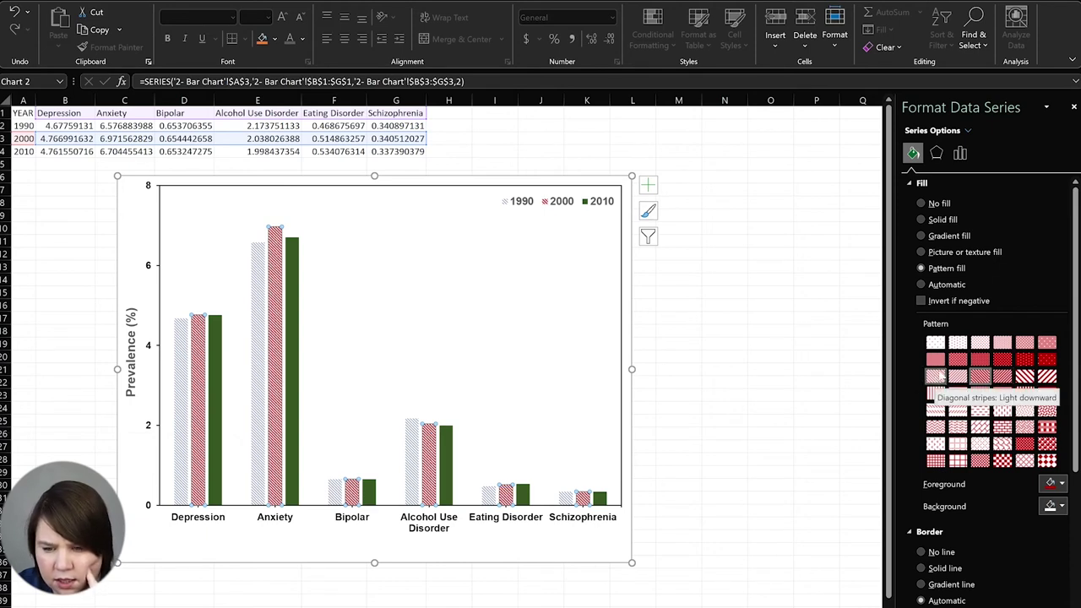
left_click(1026, 377)
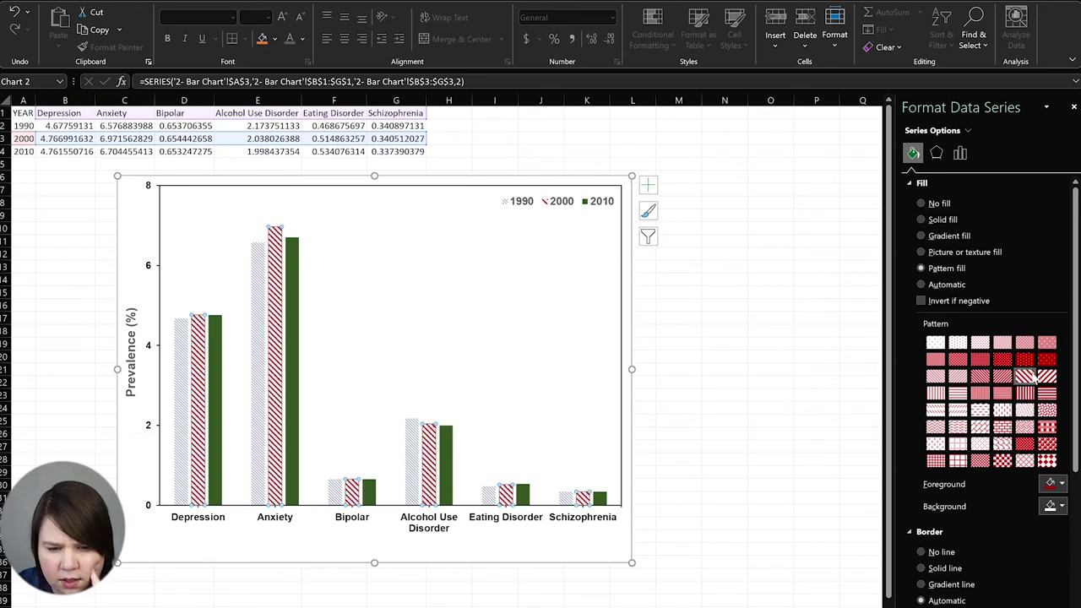
left_click(293, 363)
left_click(180, 364)
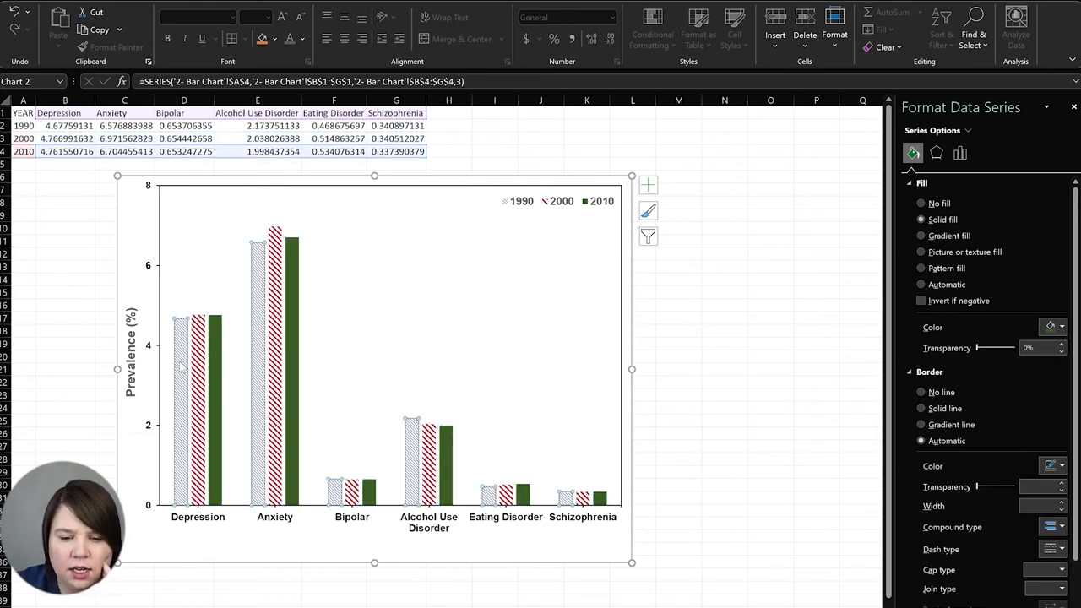
left_click(727, 408)
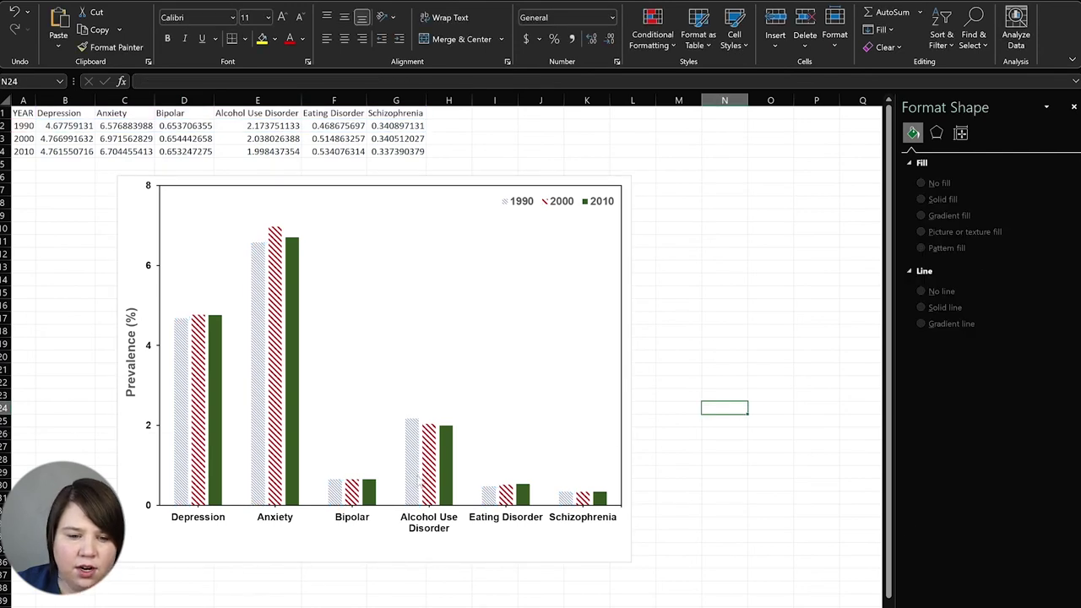
Step: Try several blue shades as the foreground colour of the 1990 columns' stripe pattern, ending with a light blue
left_click(182, 348)
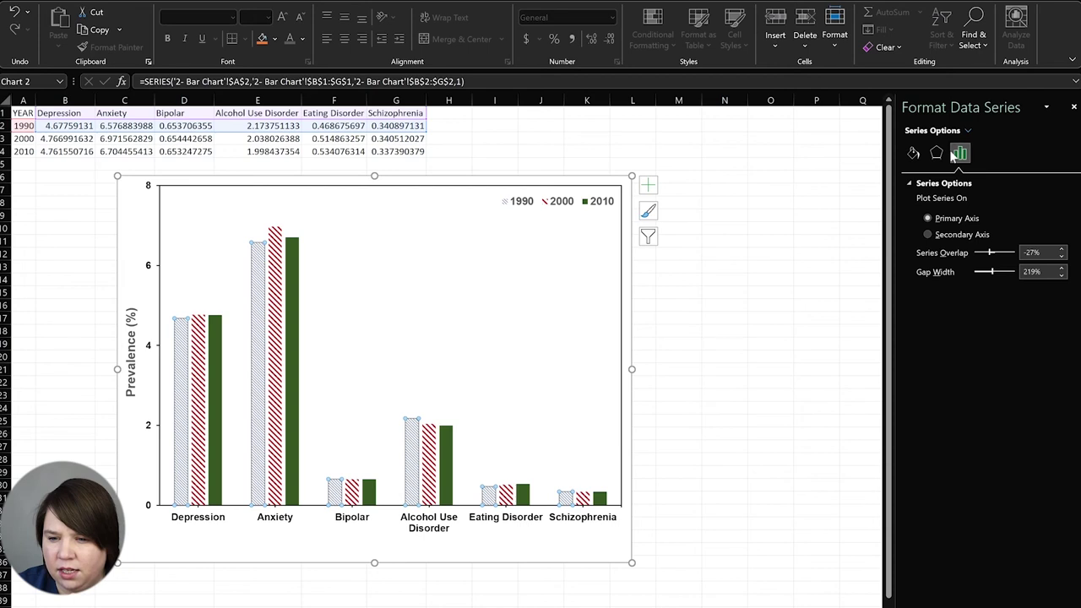
left_click(913, 153)
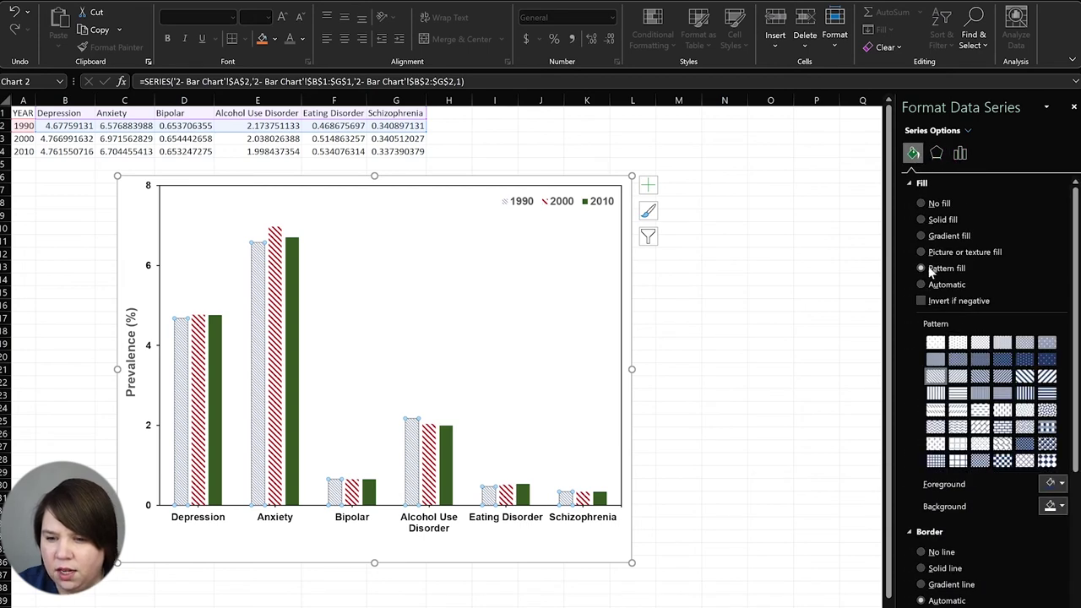
left_click(1062, 484)
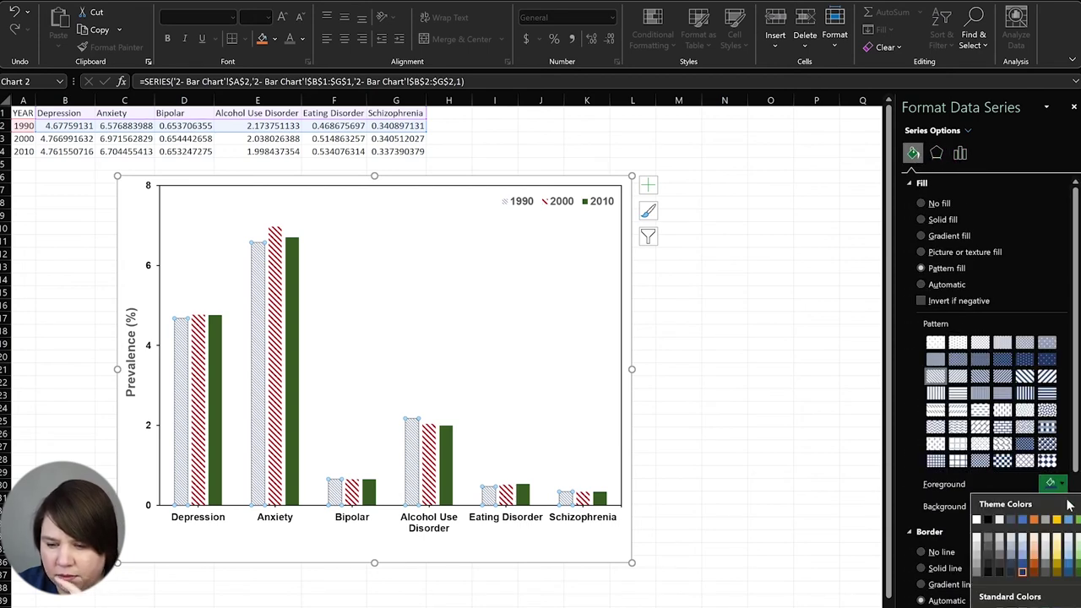
left_click(1021, 571)
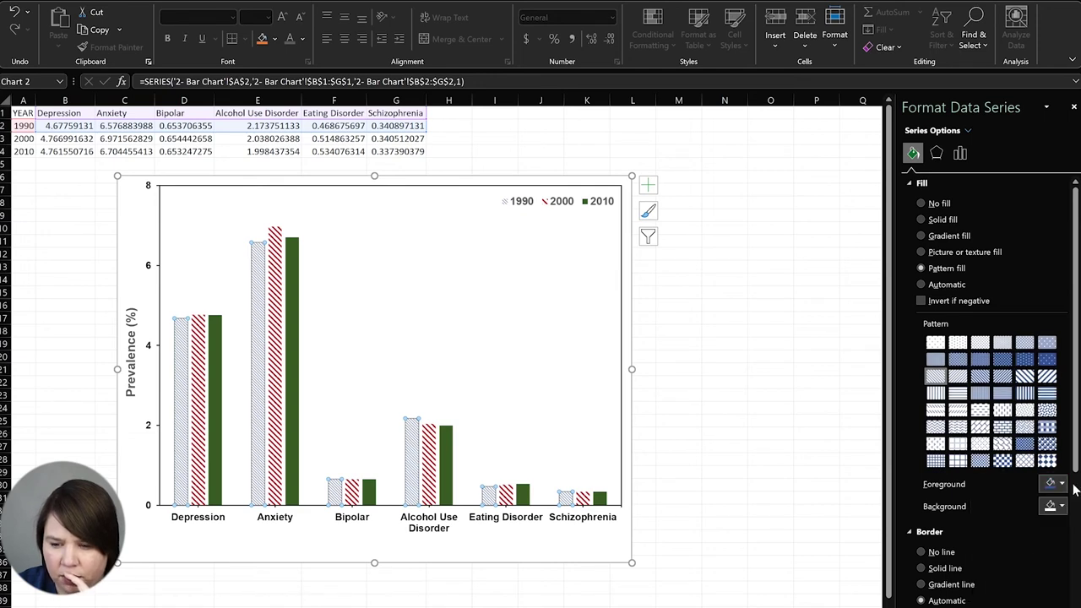
left_click(1056, 483)
left_click(1012, 570)
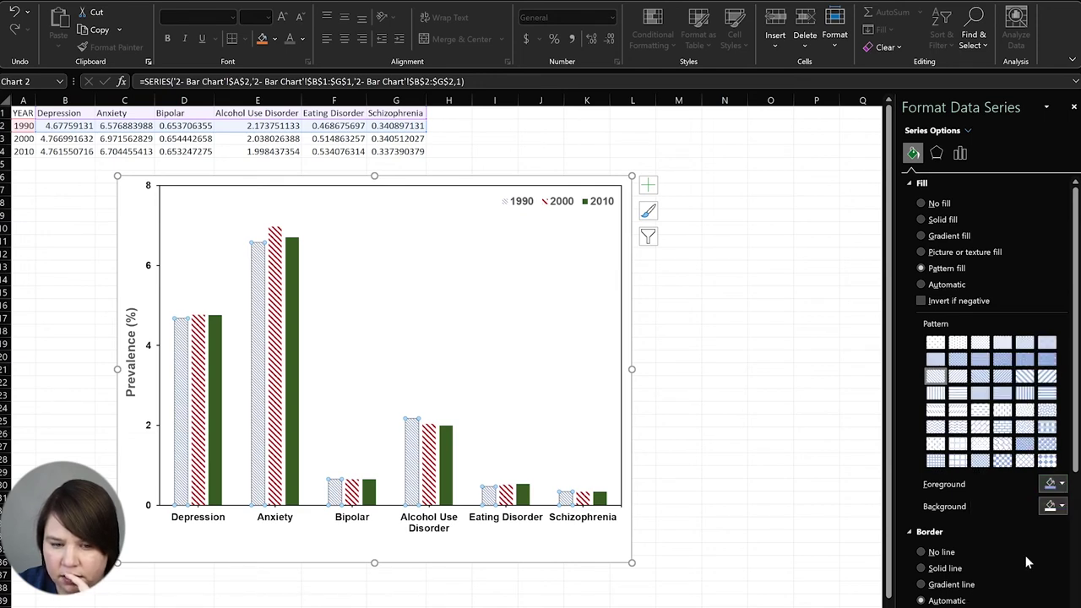
left_click(1056, 484)
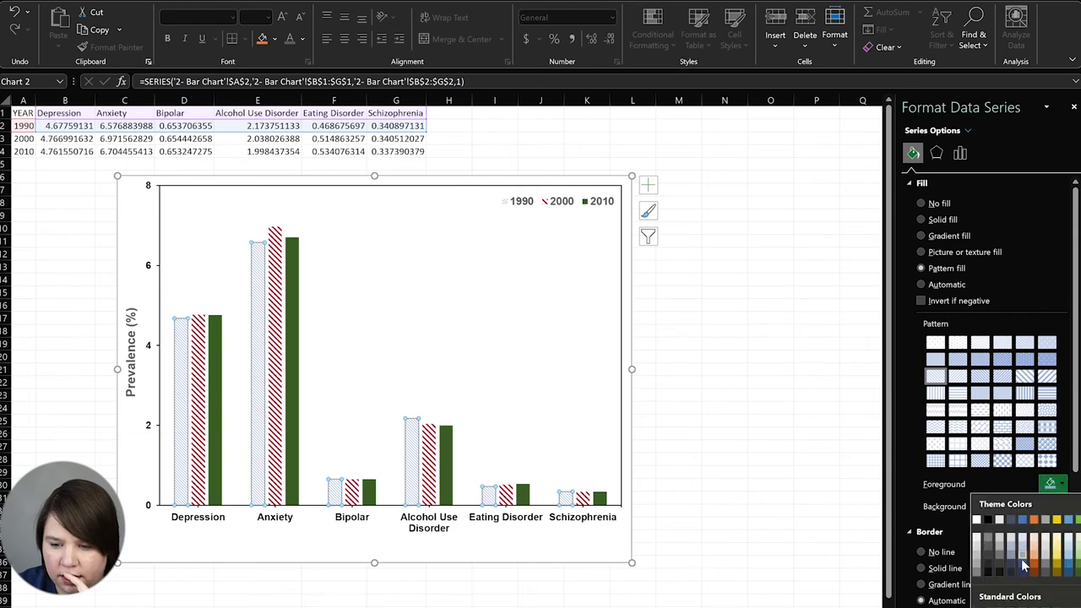
left_click(1021, 553)
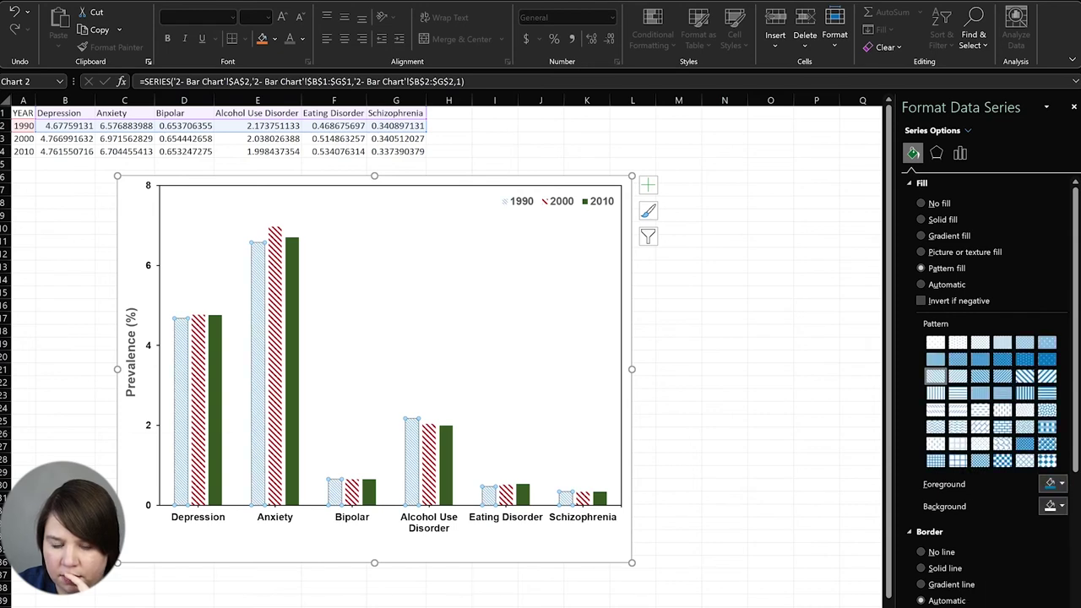
left_click(845, 380)
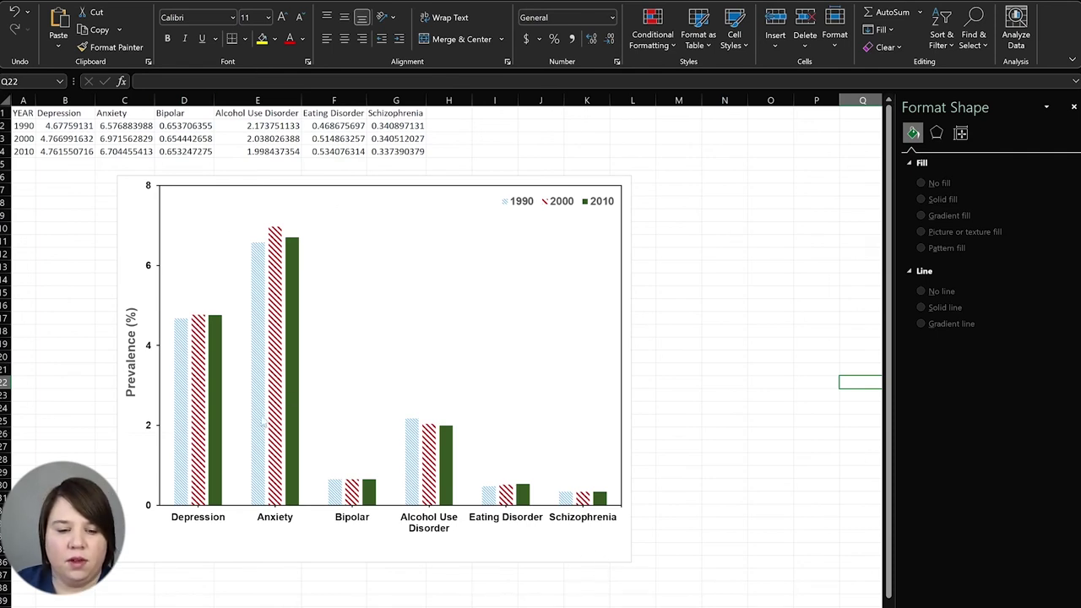
Step: Set the foreground colour of the 1990 columns' stripe pattern to dark red and select the 2000 columns
left_click(203, 448)
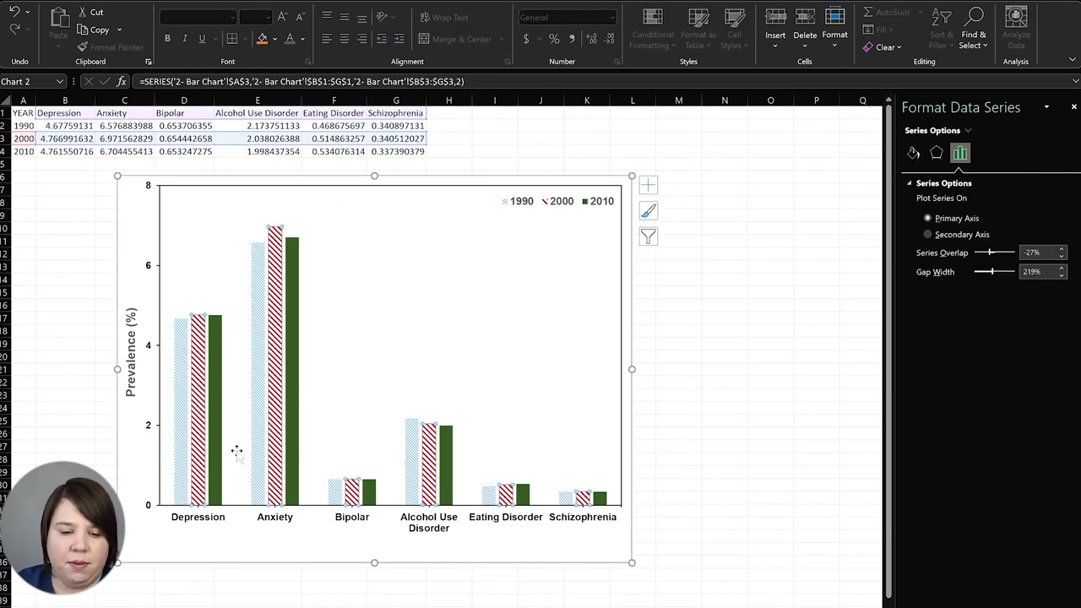
left_click(214, 456)
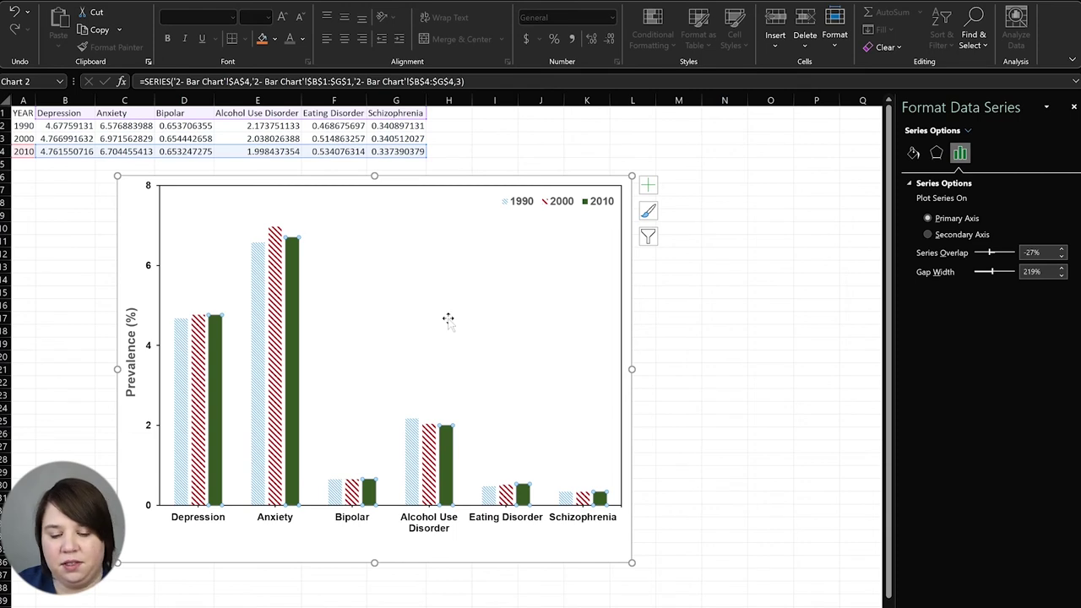
left_click(202, 414)
left_click(184, 419)
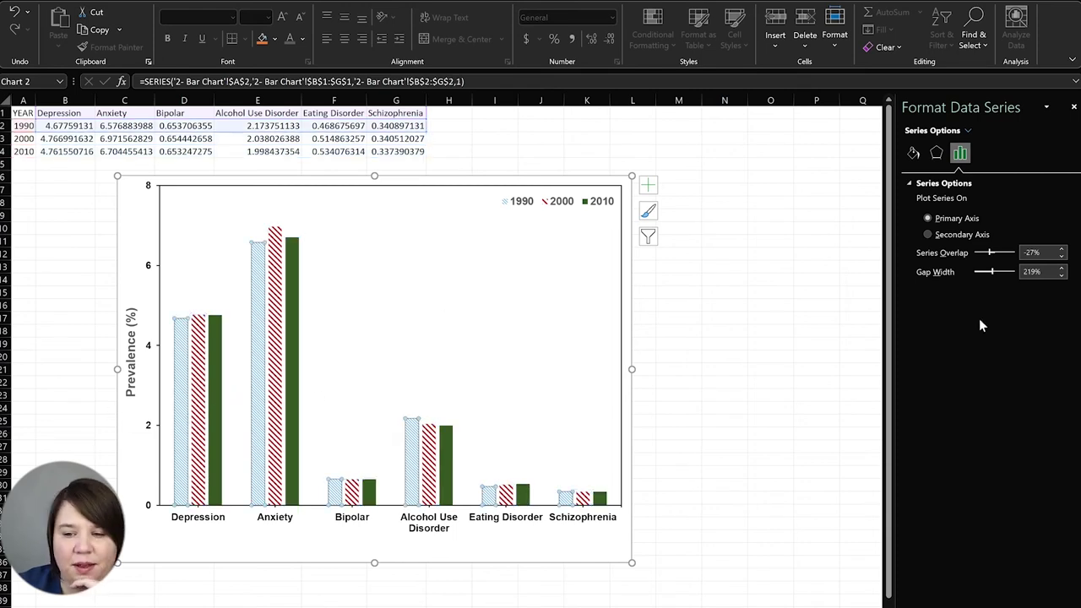
left_click(914, 152)
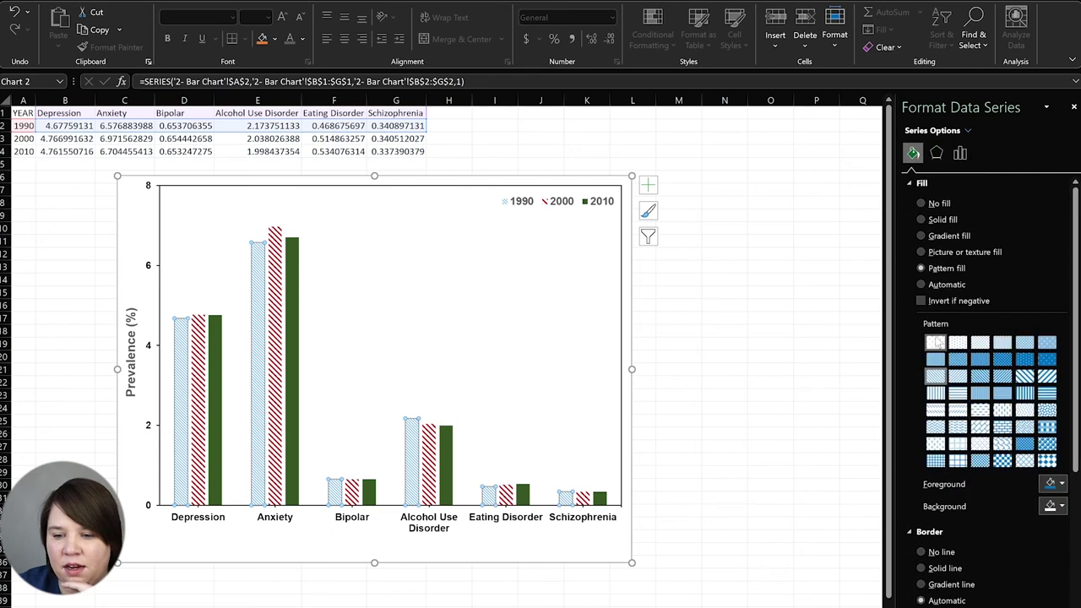
left_click(1056, 484)
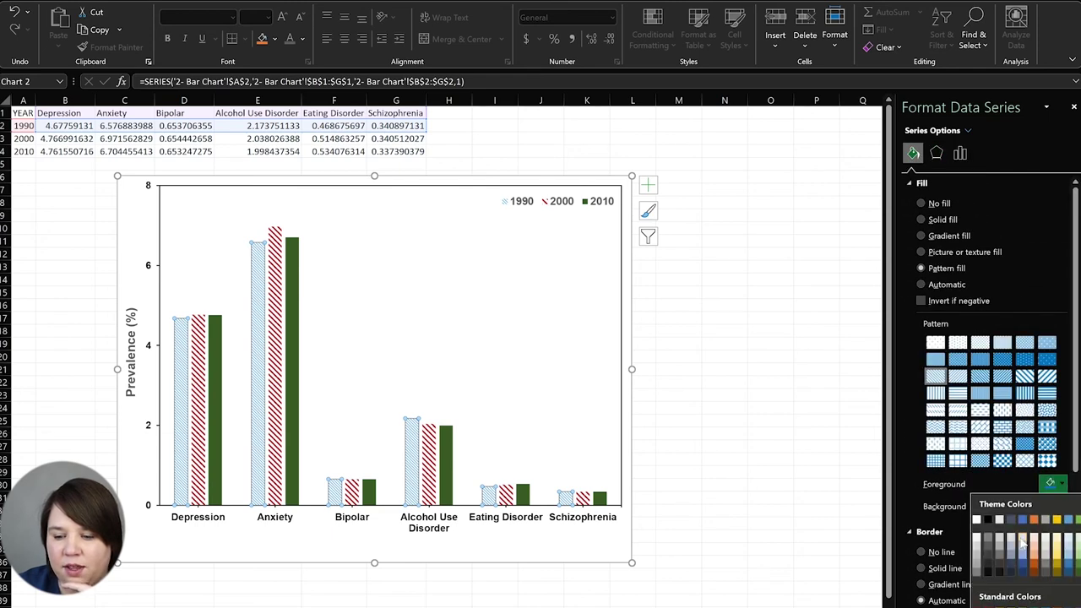
left_click(983, 607)
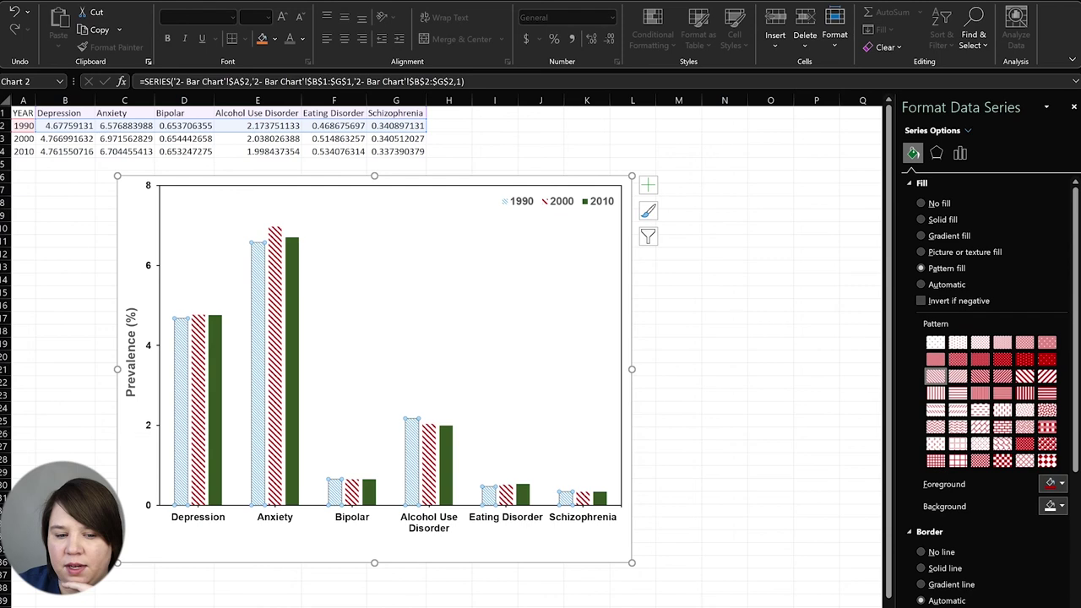
left_click(199, 376)
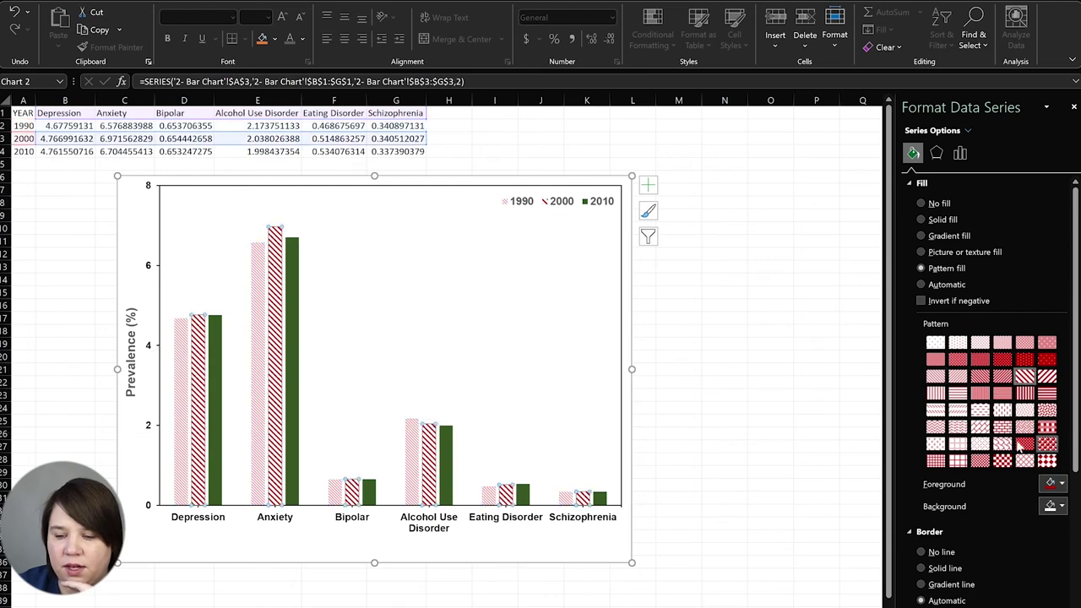
Step: Set the foreground colour of the 2000 columns' stripe pattern to a near-black shade
left_click(1056, 483)
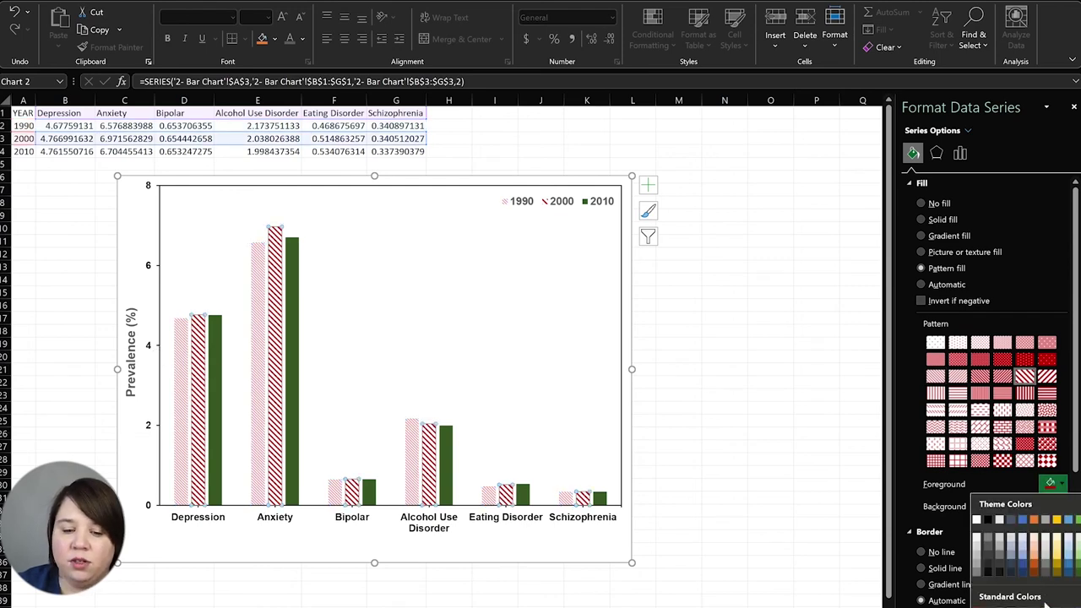
left_click(1052, 245)
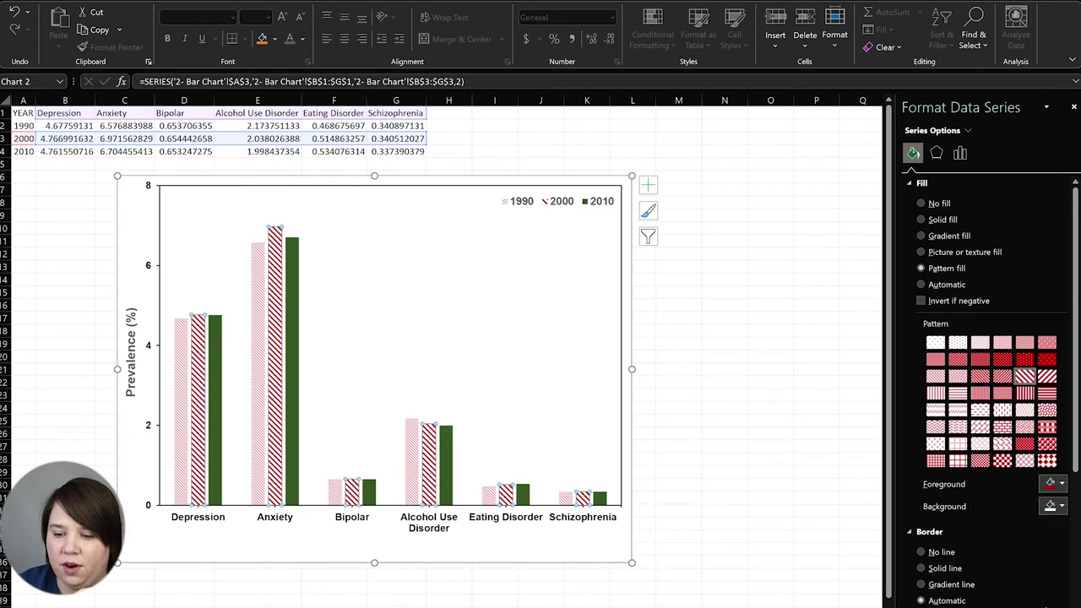
left_click(1056, 484)
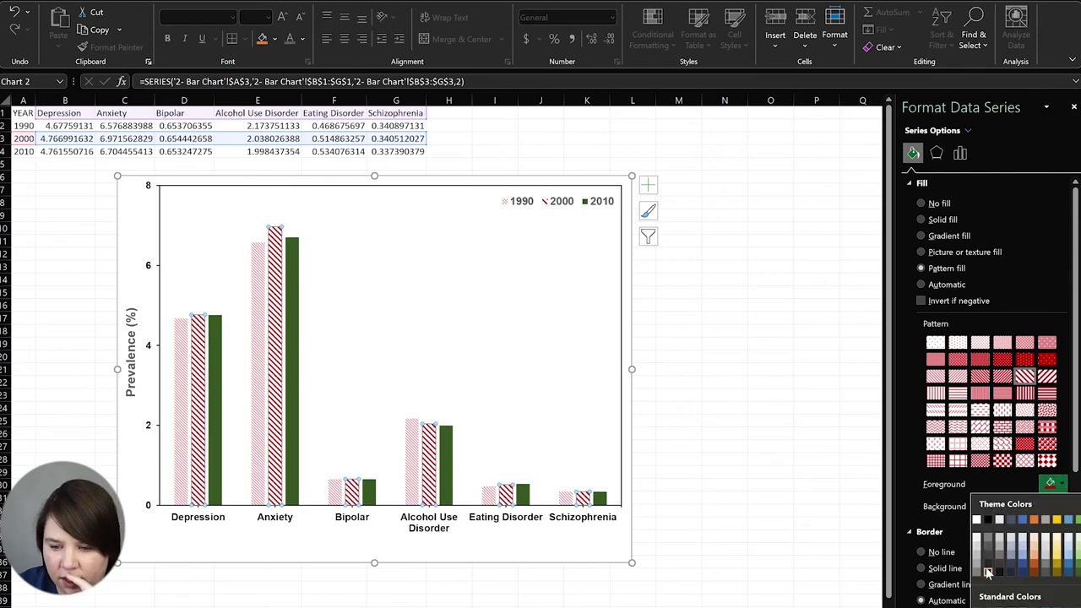
left_click(988, 538)
Step: Set the foreground colour of the 1990 columns' stripe pattern to grey, trying a lighter shade before a darker one
left_click(177, 398)
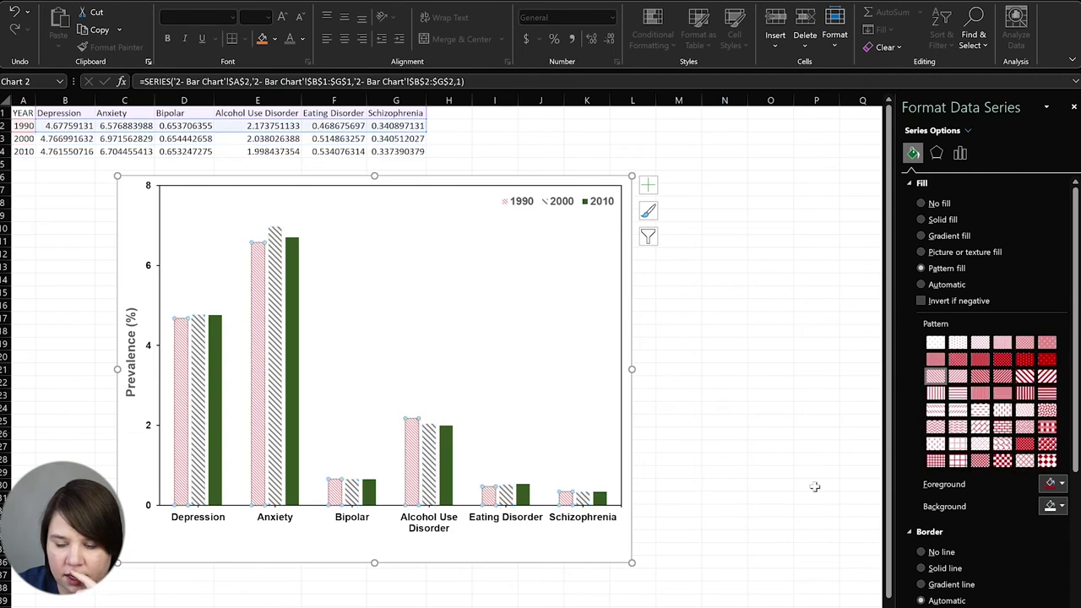
left_click(1061, 485)
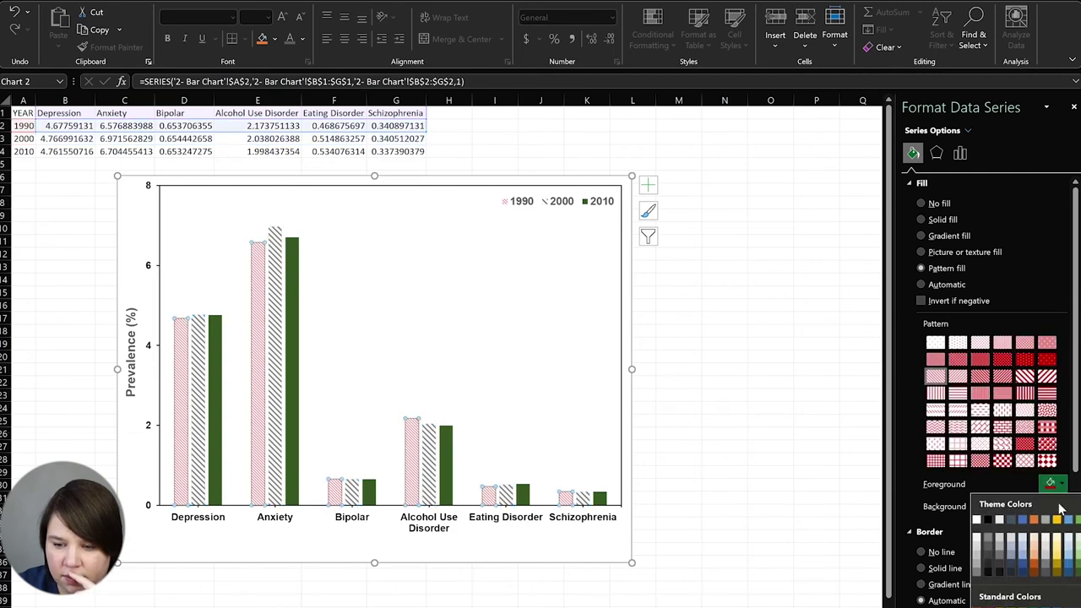
left_click(977, 574)
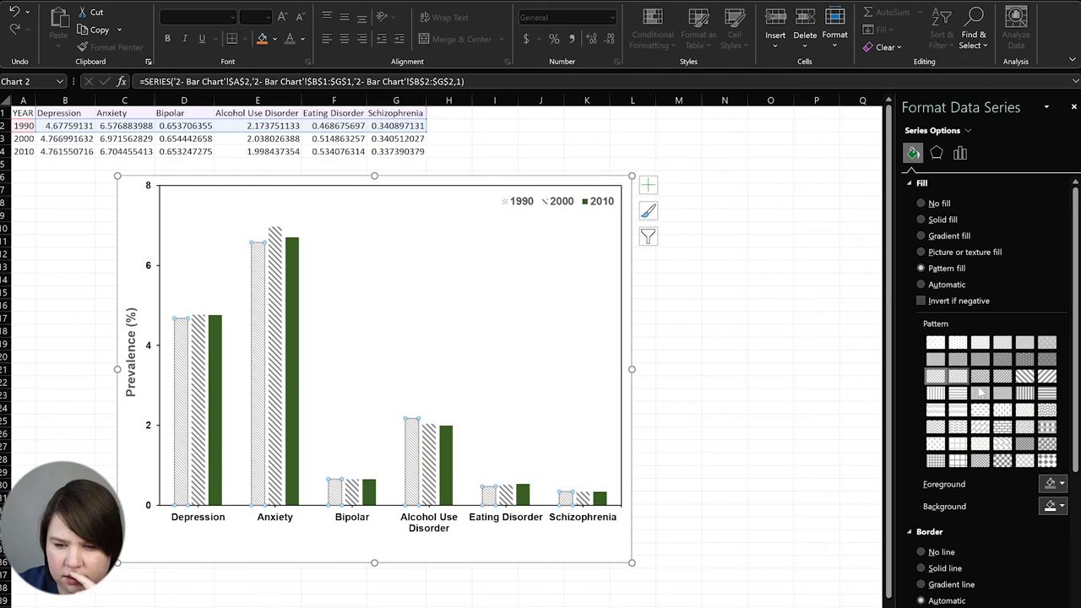
left_click(1056, 483)
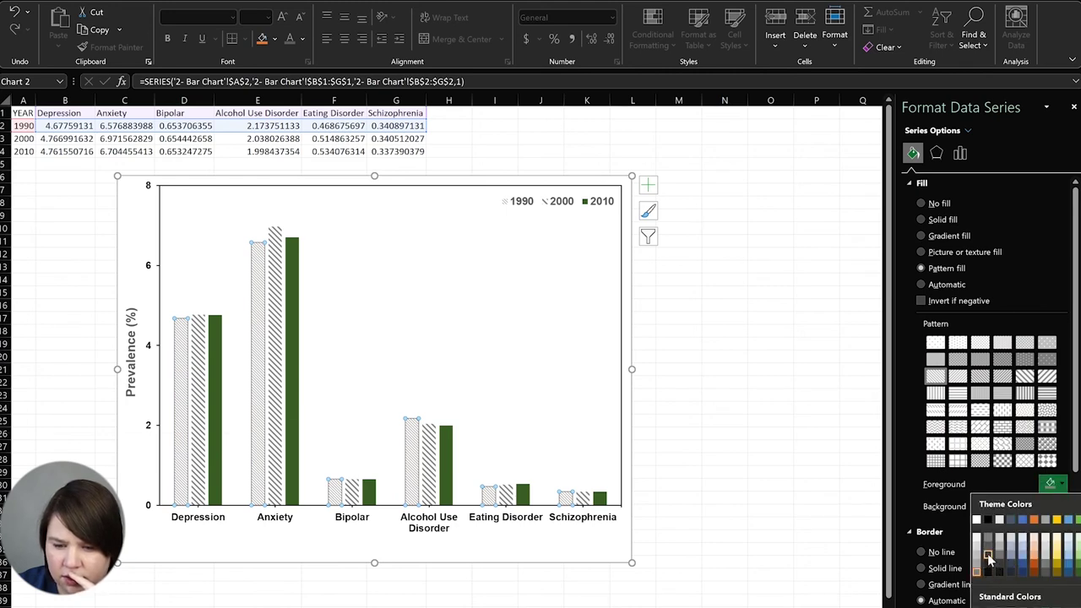
left_click(987, 553)
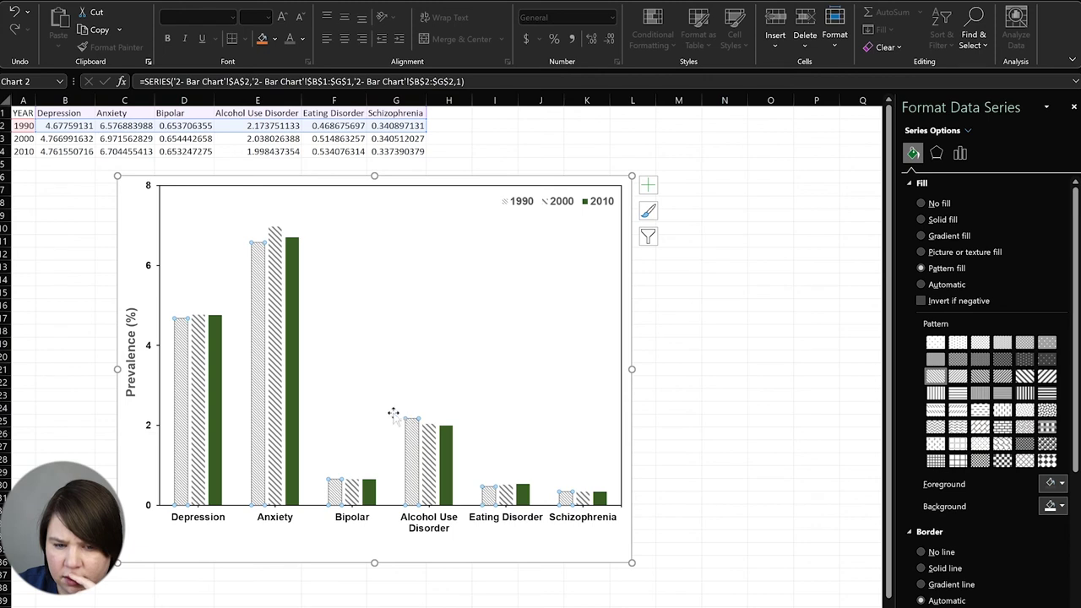
Step: Set the solid fill colour of the 2010 columns to near-black
left_click(291, 397)
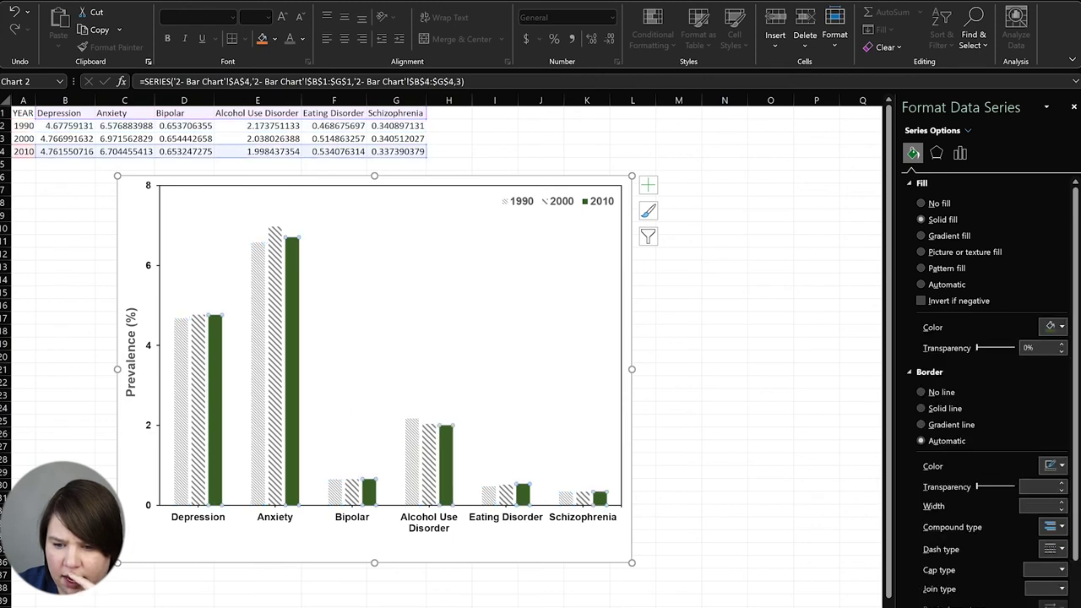
left_click(1055, 327)
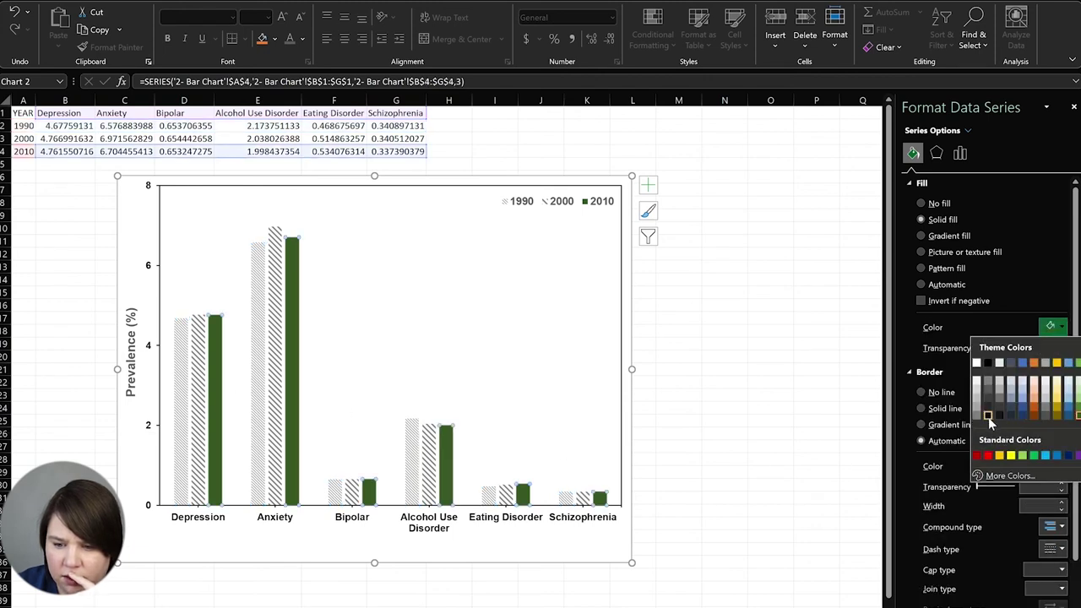
left_click(990, 417)
left_click(590, 367)
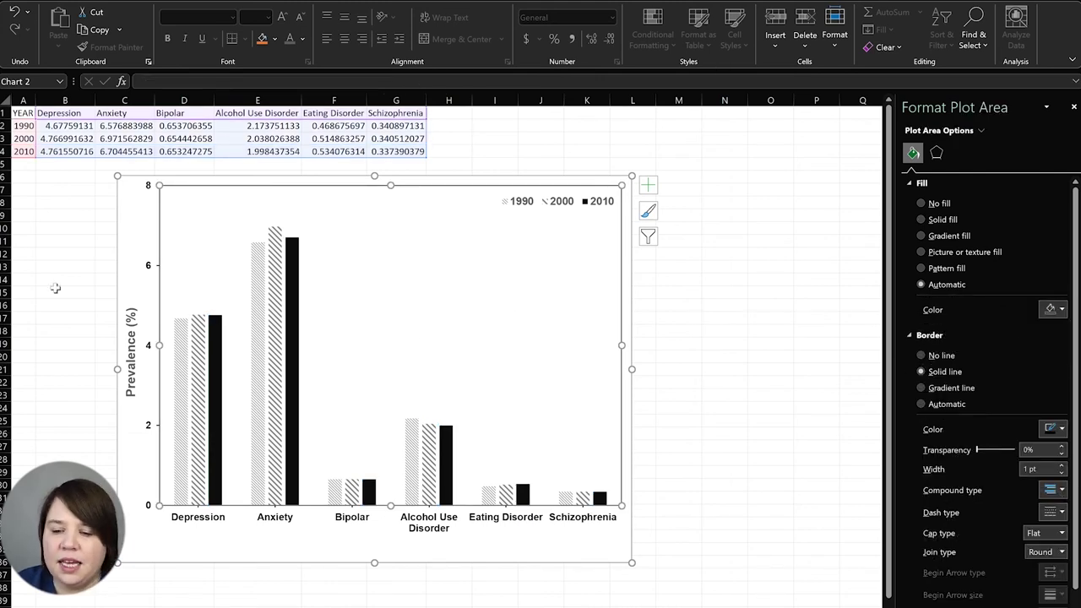
Step: Give the 2010 columns a solid black border line
left_click(212, 445)
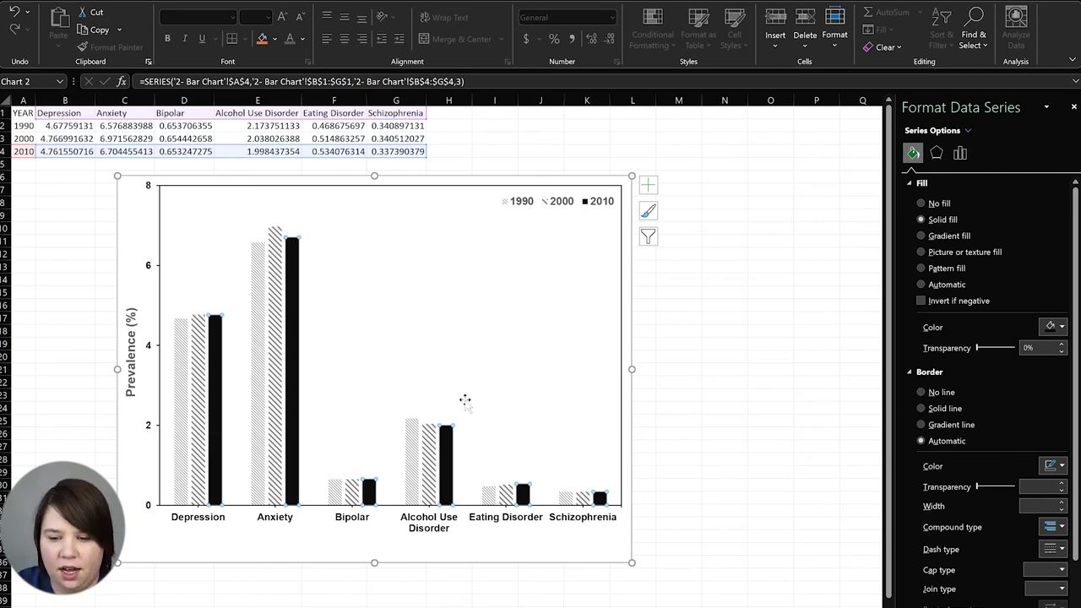
left_click(937, 412)
left_click(1052, 466)
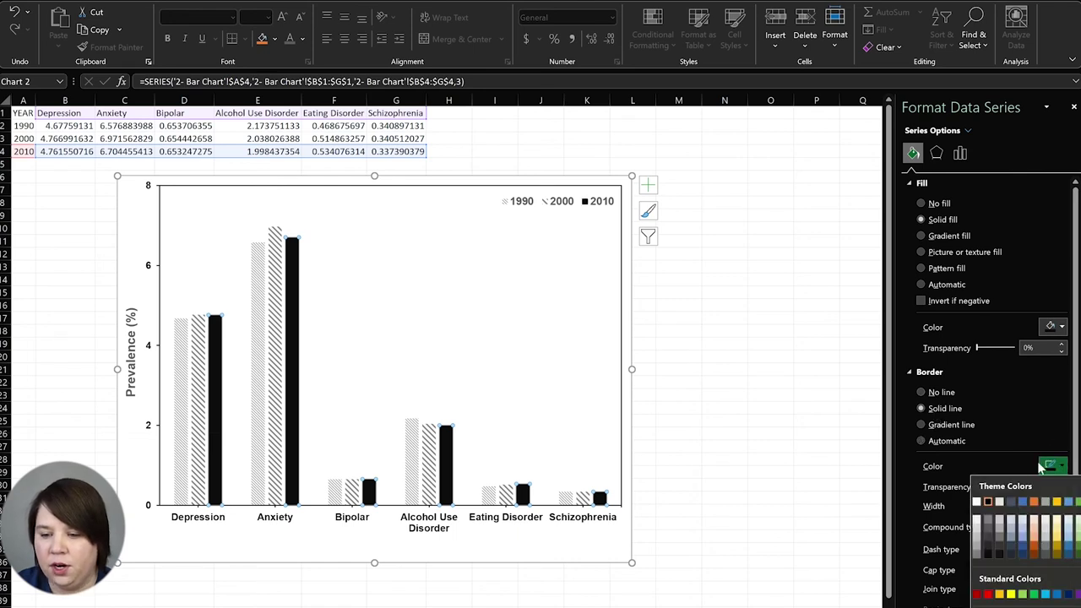
left_click(988, 502)
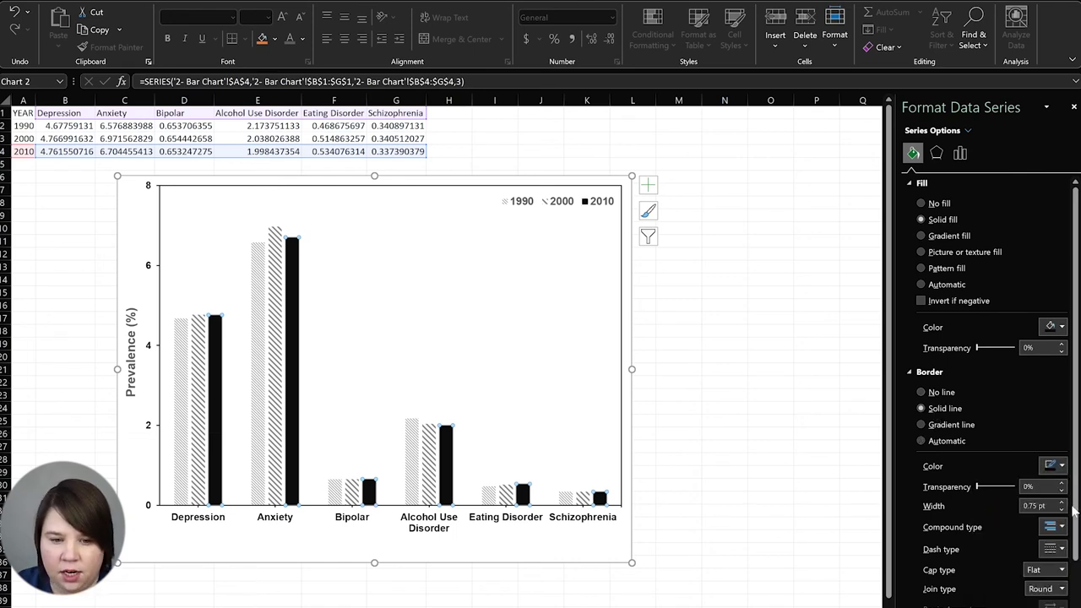
Step: Give the 2000 columns a solid border line around their wide stripe pattern
left_click(278, 292)
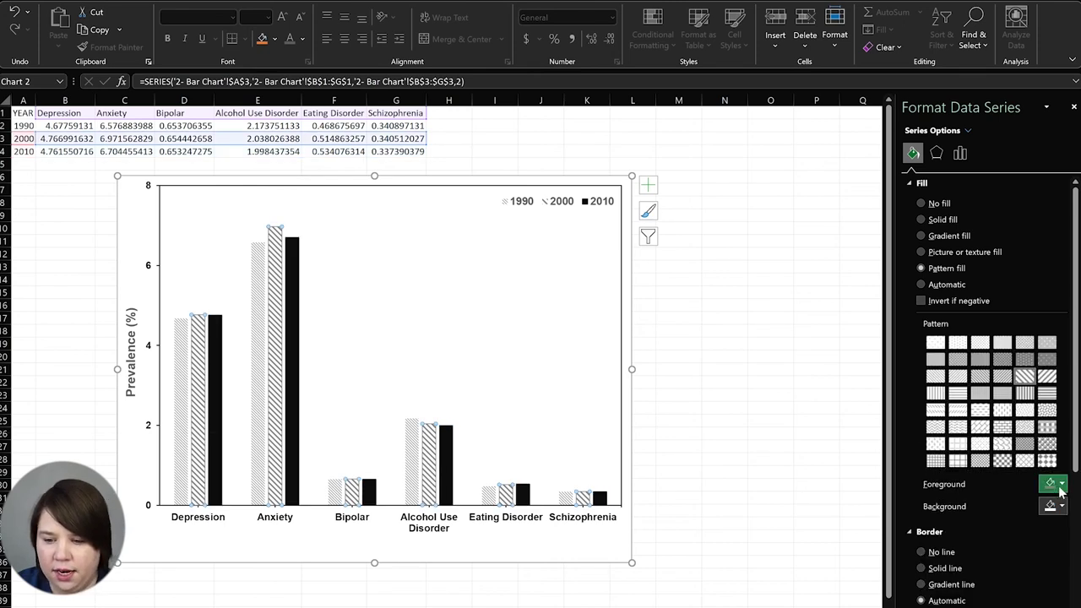
scroll(942, 547, "down", 2)
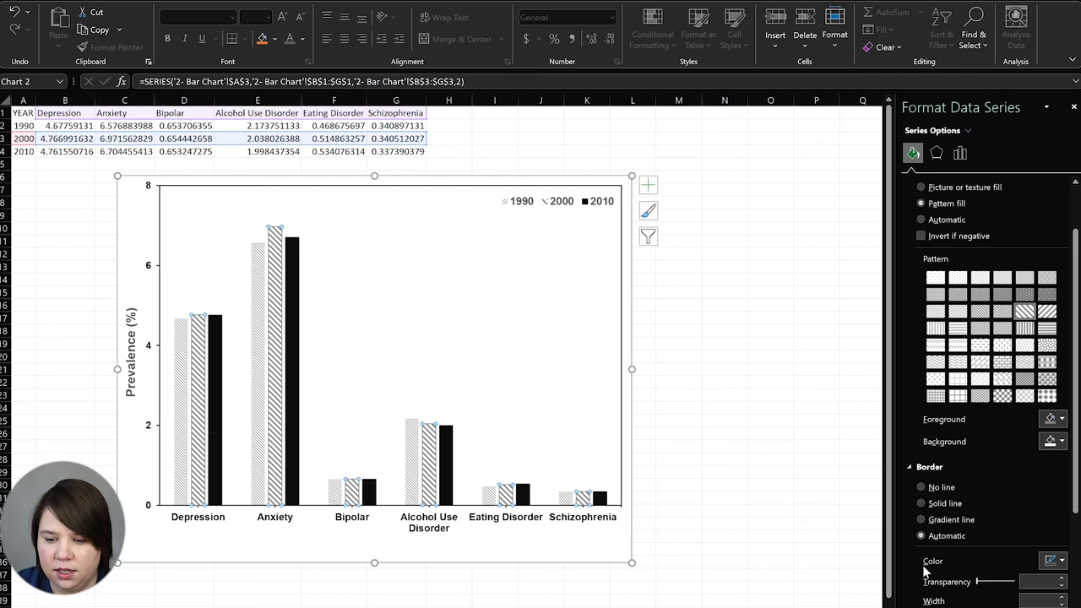
scroll(938, 577, "down", 3)
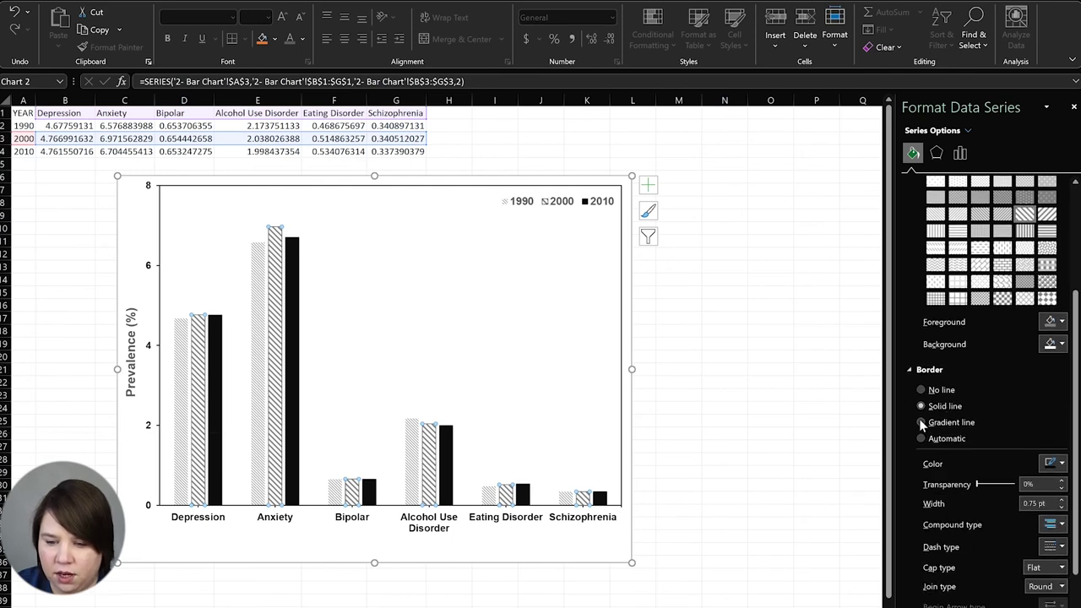
left_click(1063, 463)
left_click(1045, 530)
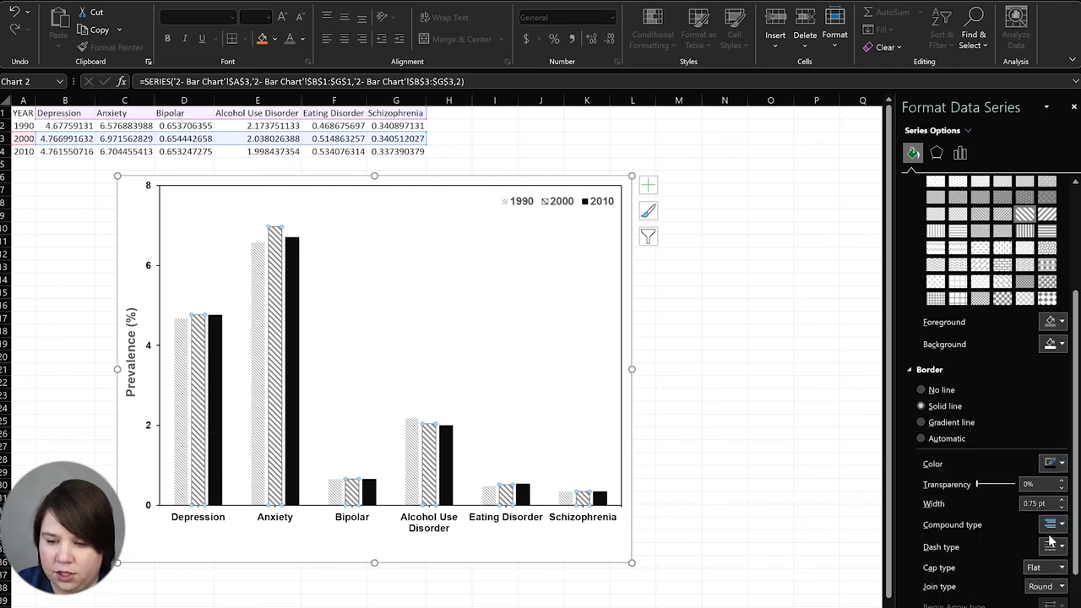
Step: Give the 1990 columns a solid border line and deselect the chart
left_click(182, 361)
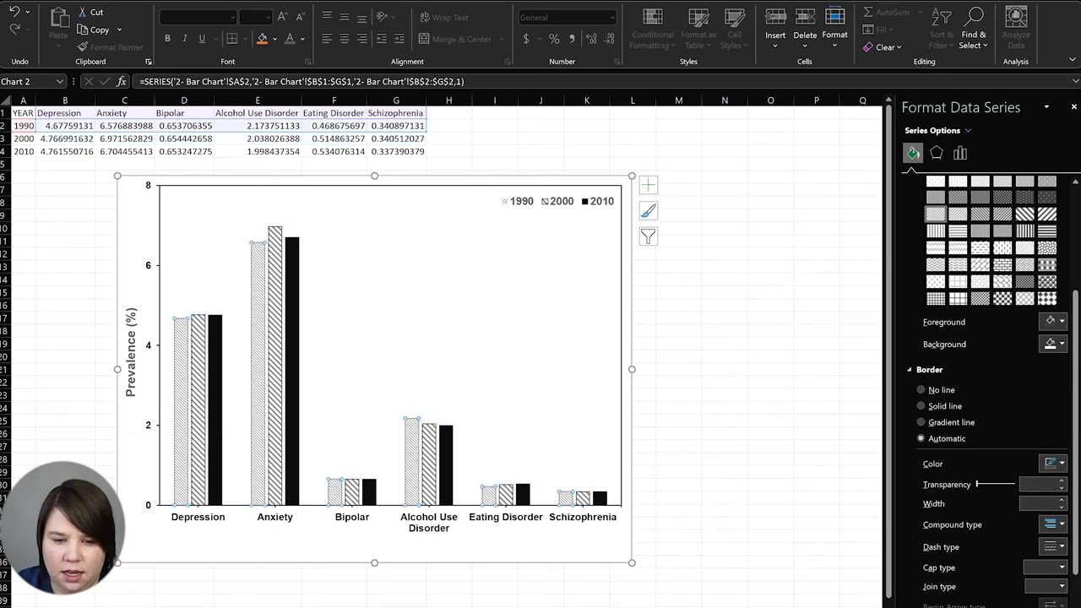
left_click(935, 406)
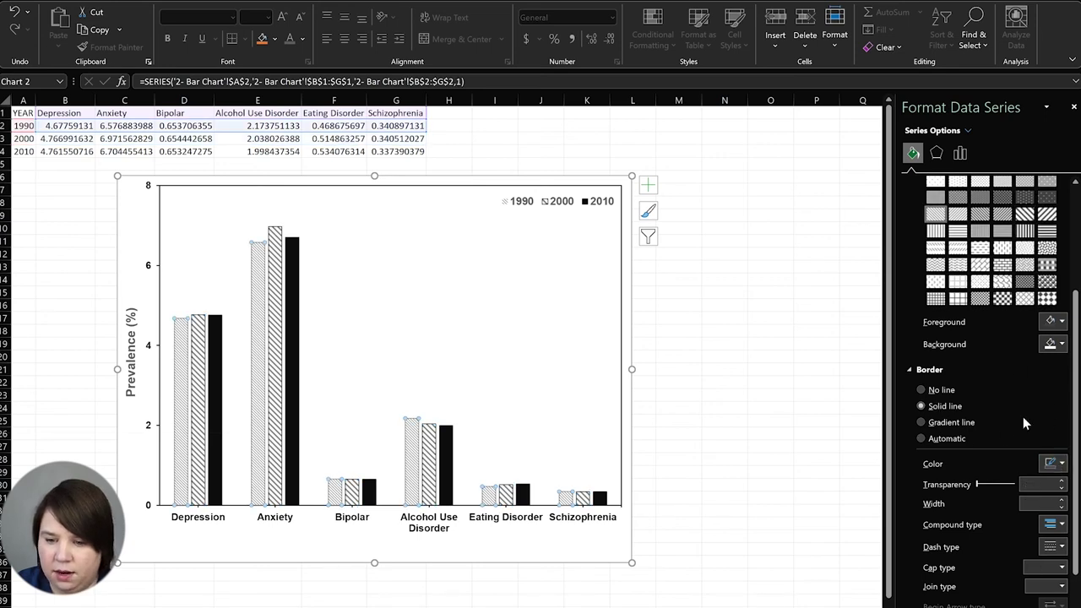
left_click(761, 411)
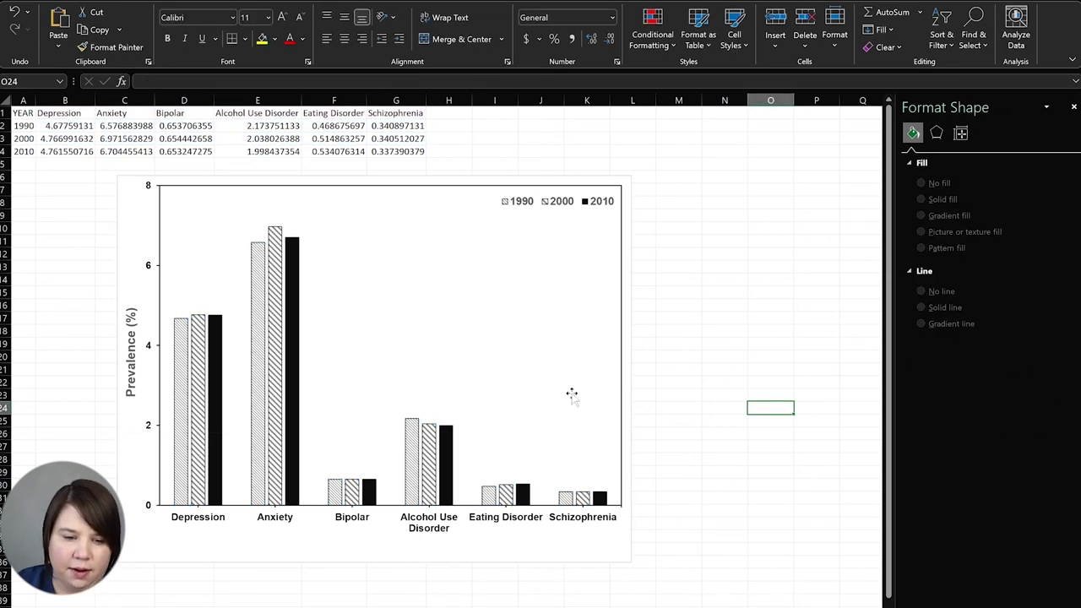
Step: Set the font colour of the Prevalence (%) axis title to black
left_click(608, 396)
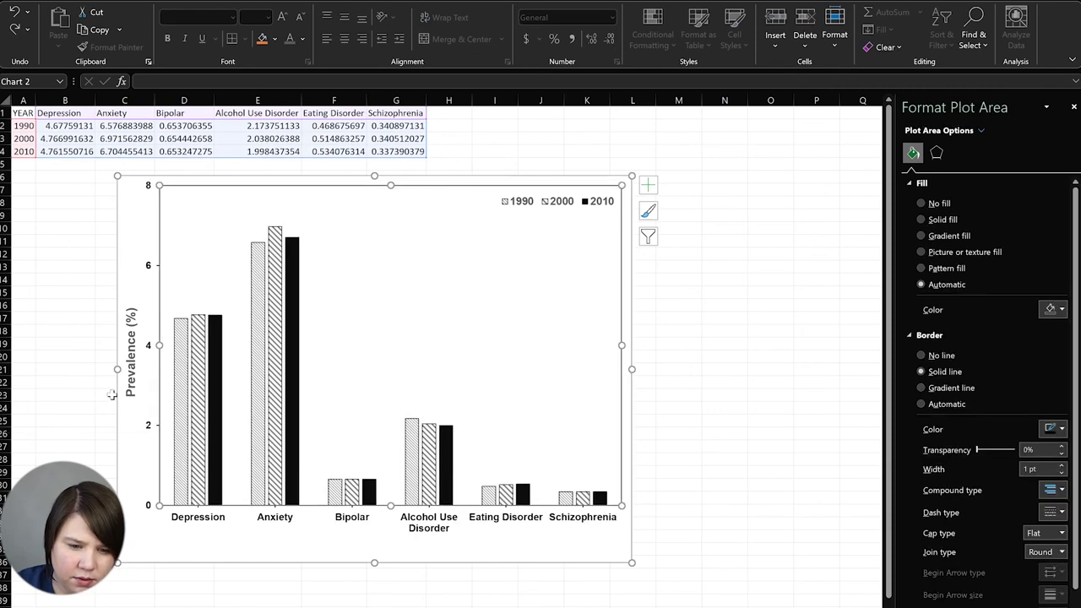
left_click(133, 377)
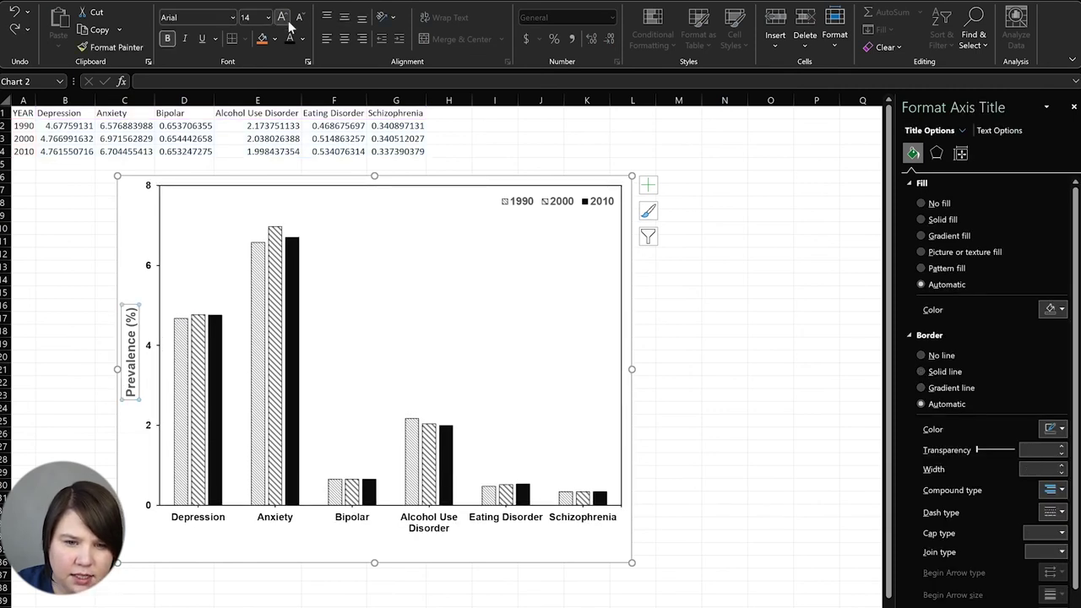
left_click(301, 38)
left_click(302, 67)
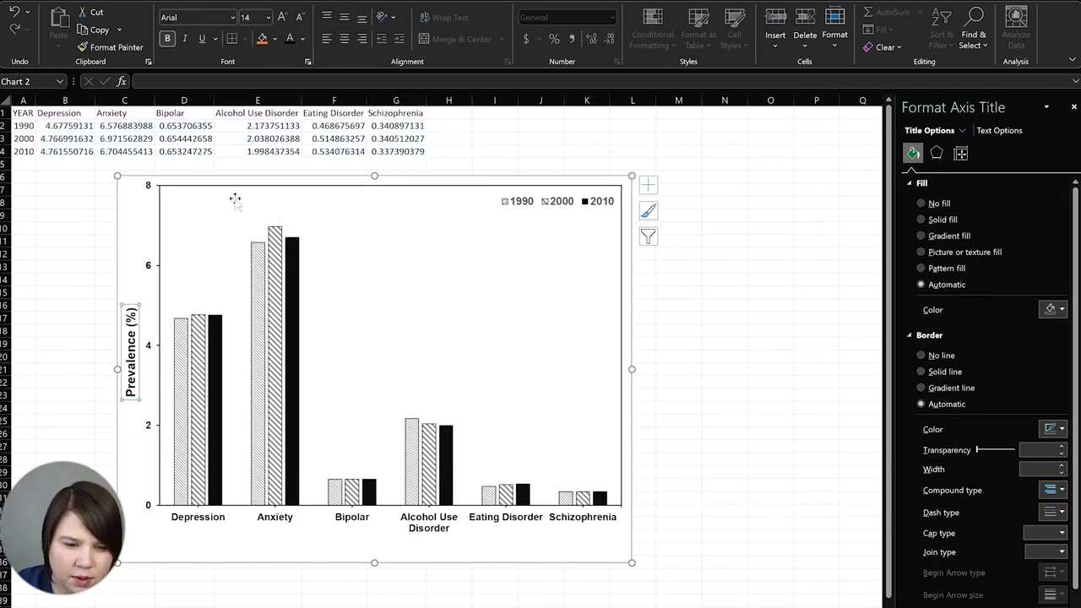
left_click(765, 369)
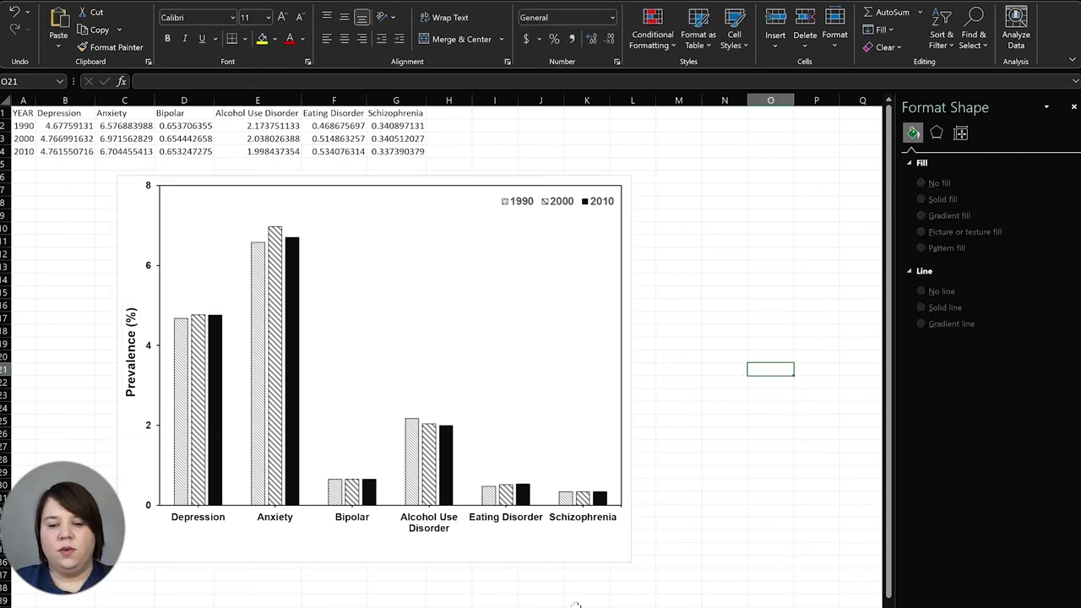
Step: Move the whole chart to the right and slightly up, just beneath the data table
left_click(577, 559)
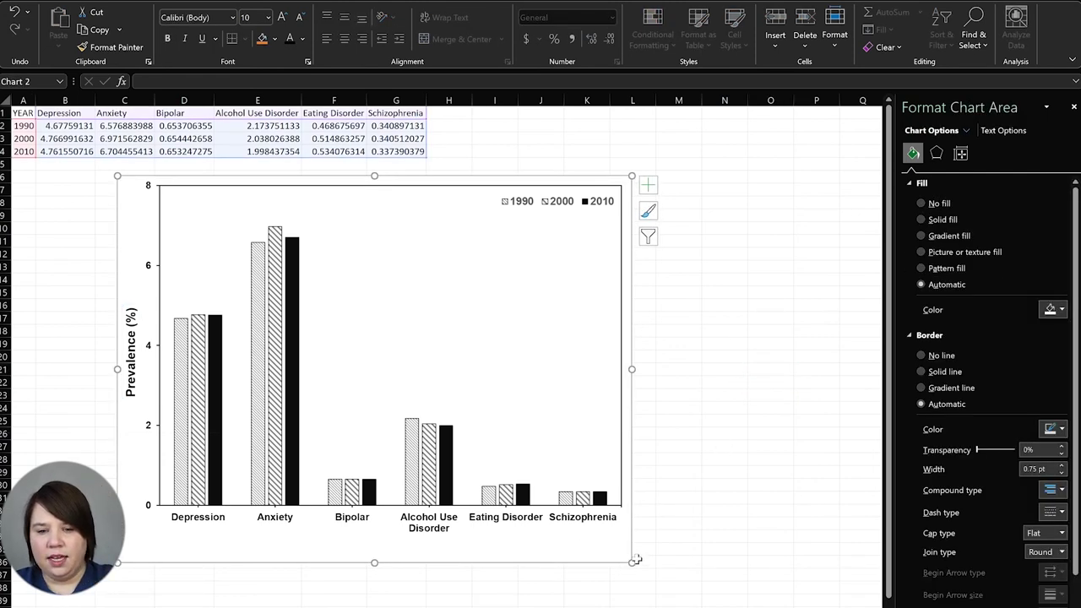
left_click_drag(420, 184, 577, 164)
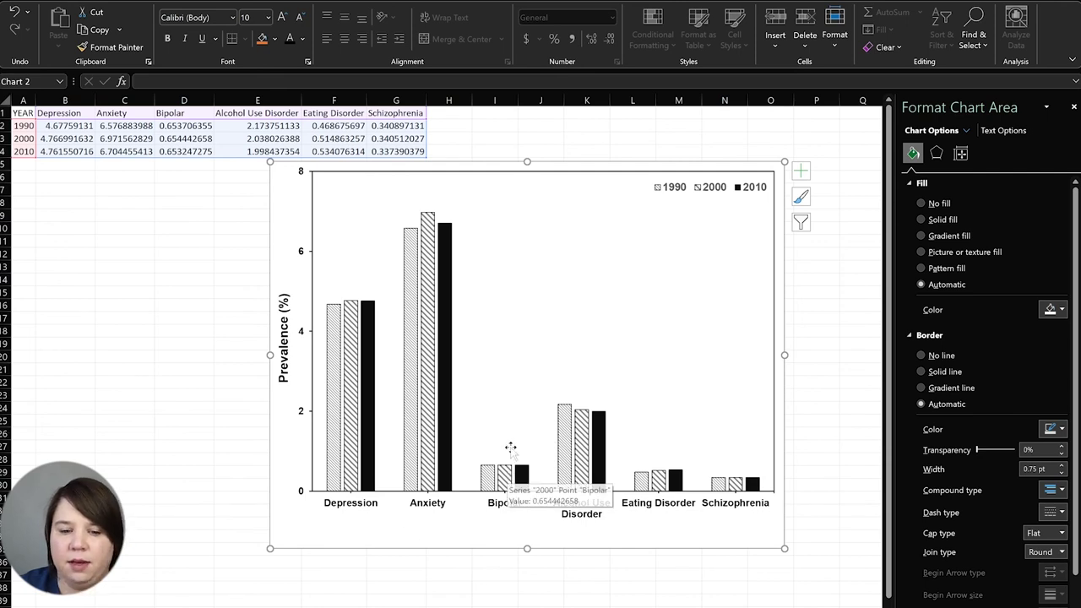
Step: Enlarge the Prevalence (%) axis title to 16 pt and the category axis labels to 12 pt
left_click(281, 361)
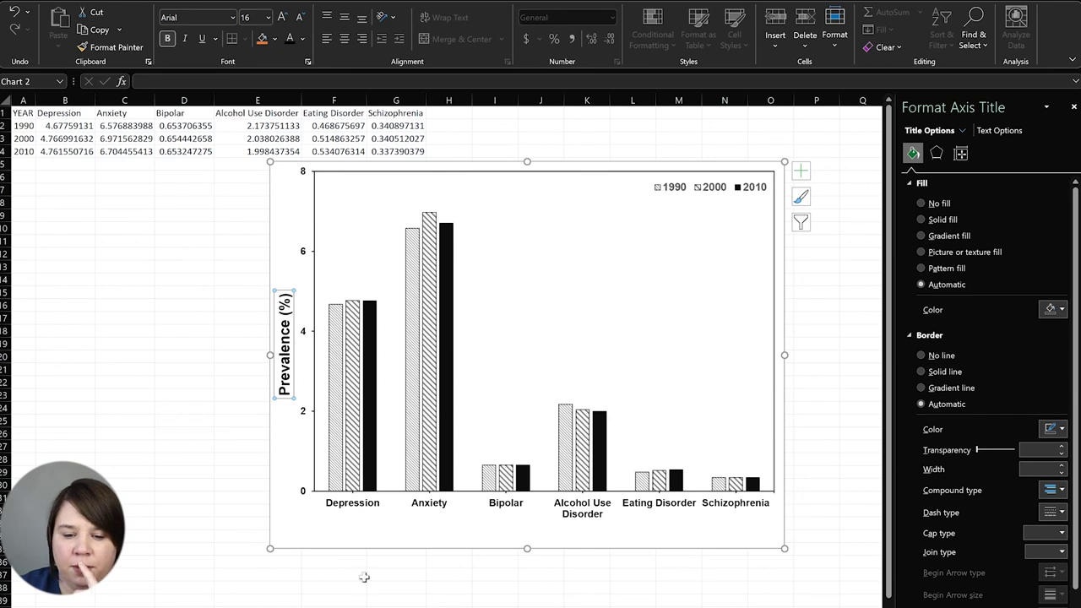
left_click(657, 516)
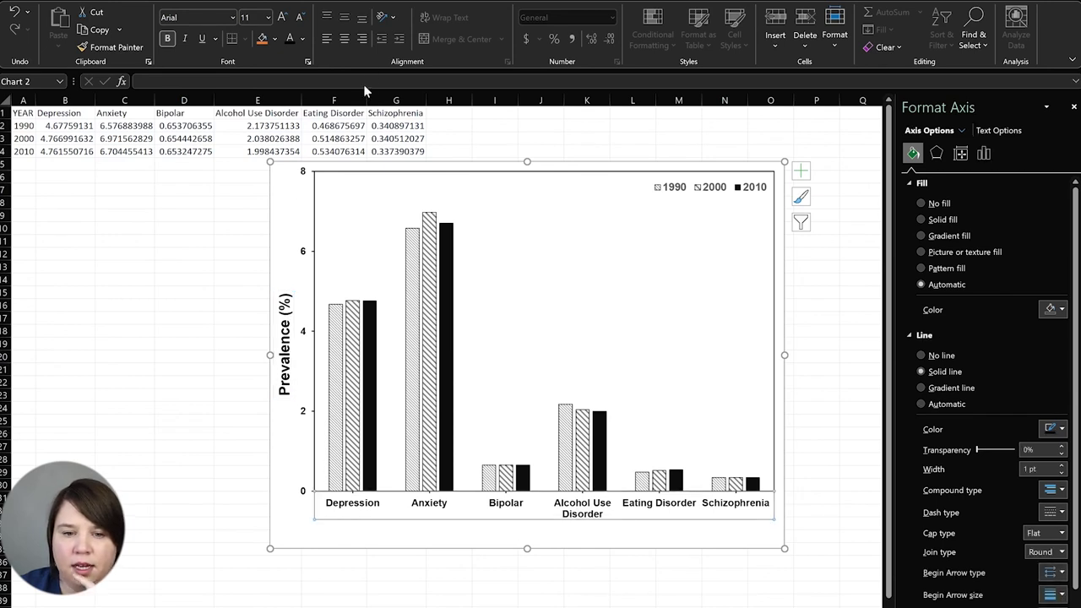
left_click(282, 17)
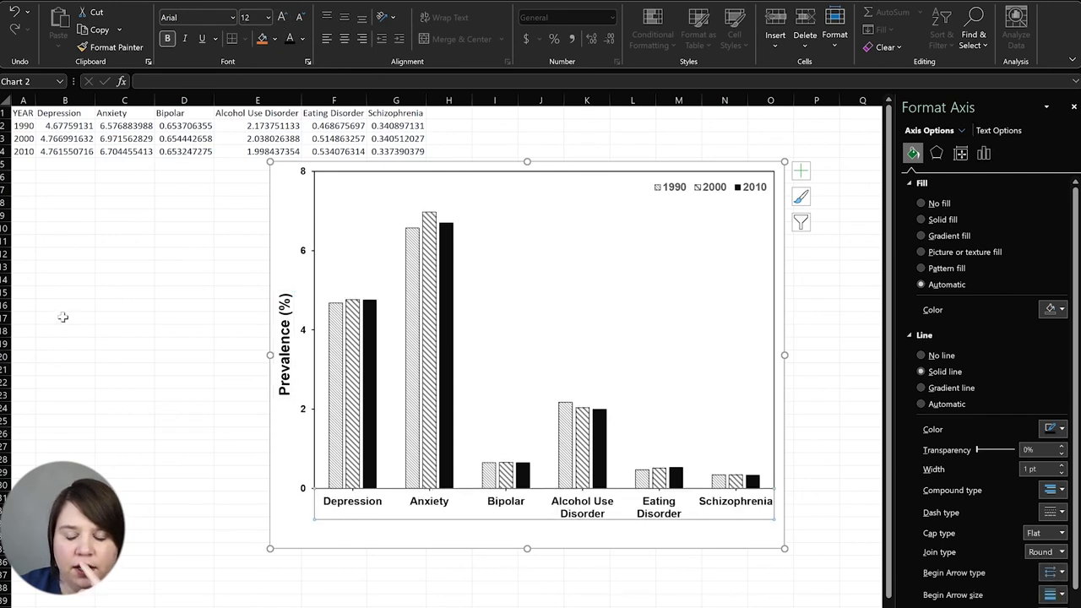
left_click(62, 418)
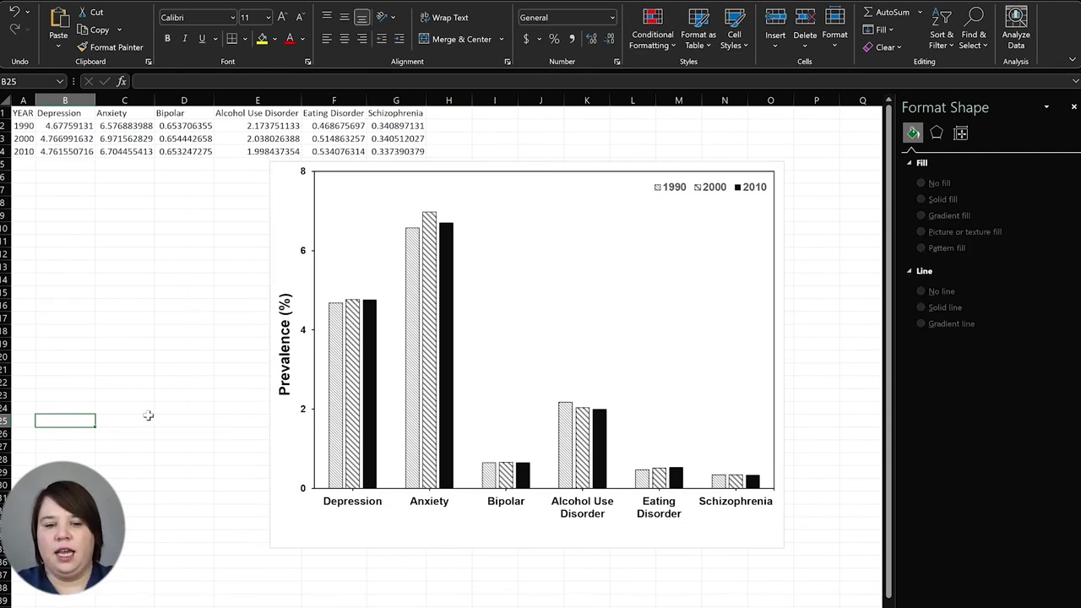
Step: Save the whole grouped chart as a Portable Network Graphics picture named Bar Chart
right_click(626, 269)
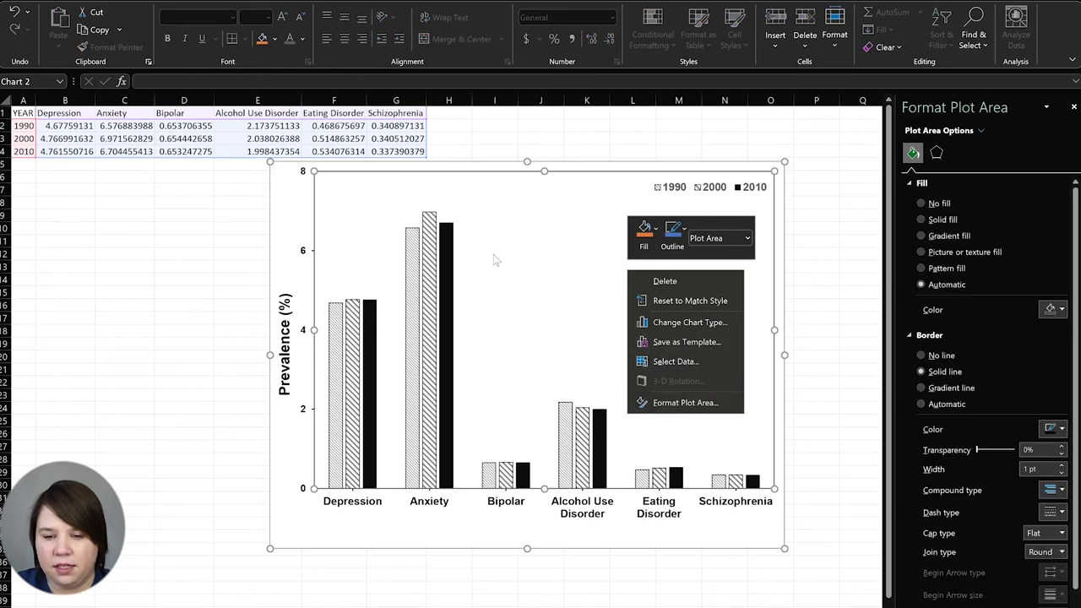
left_click(298, 211)
right_click(272, 208)
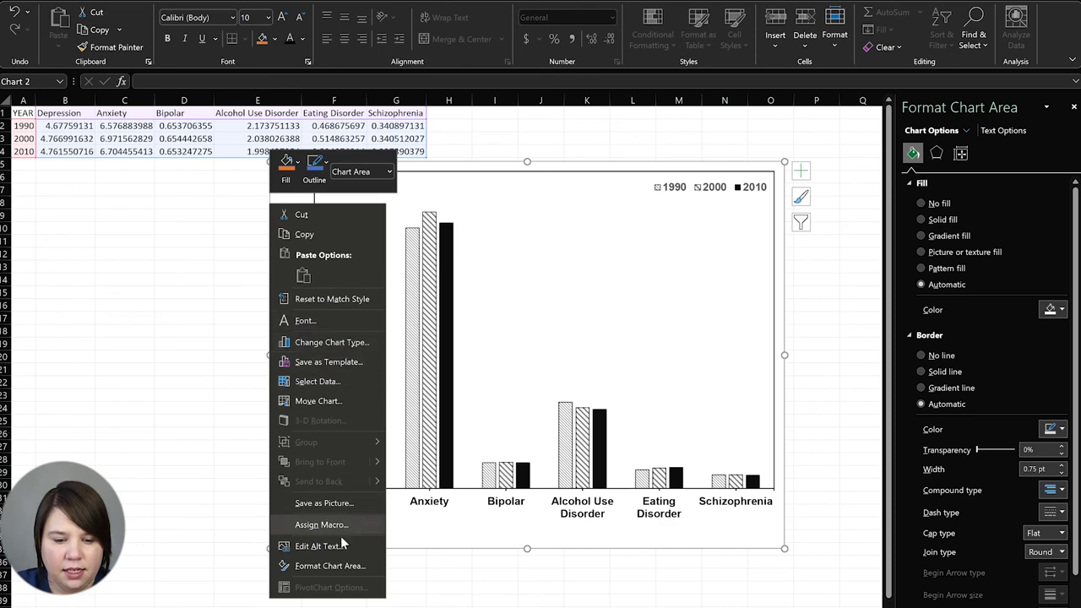
left_click(346, 503)
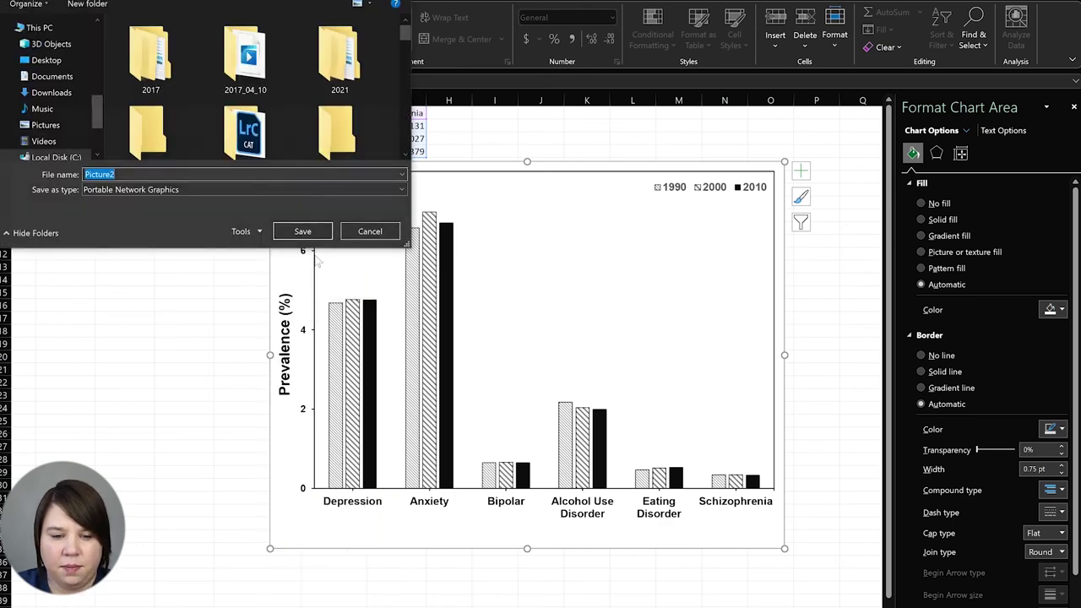
type("Bar Chart")
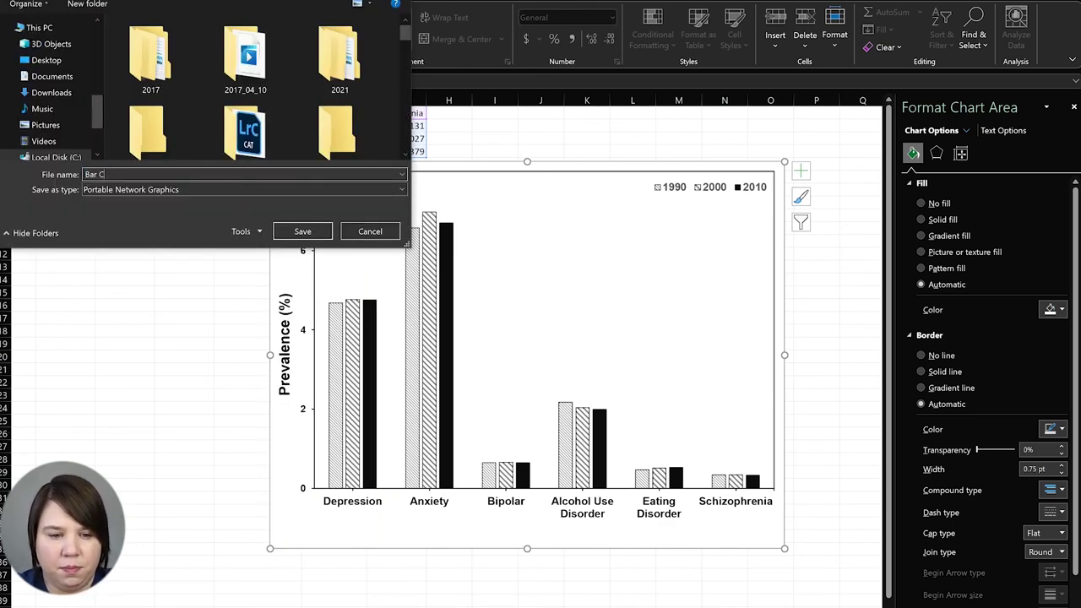
left_click(302, 231)
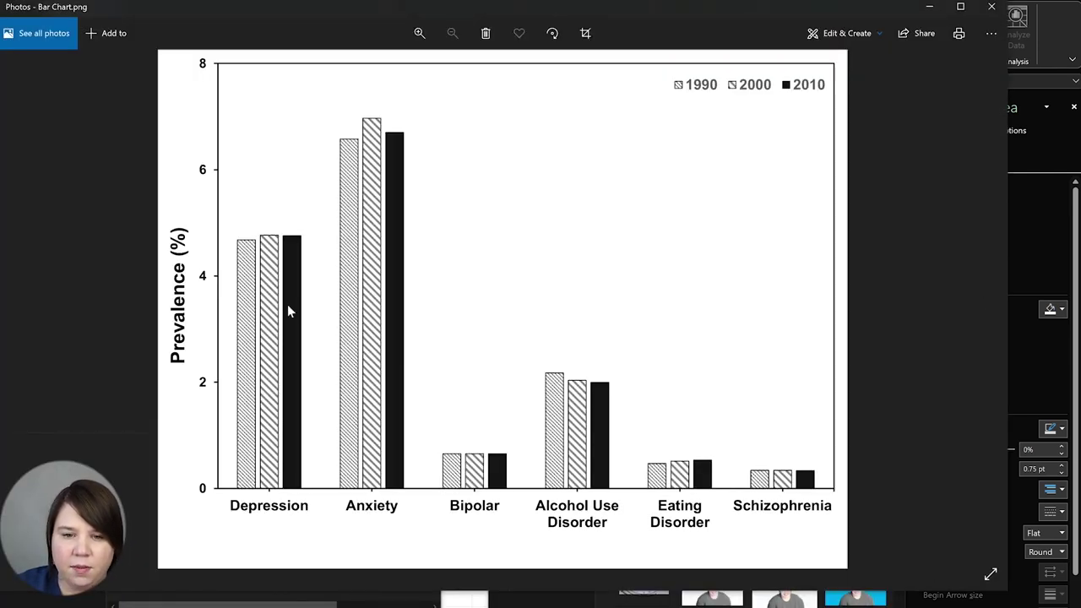
Step: Examine the exported Bar Chart.png in Photos at high magnification, checking the column patterns, borders and category labels across the picture
scroll(254, 389, "up", 4)
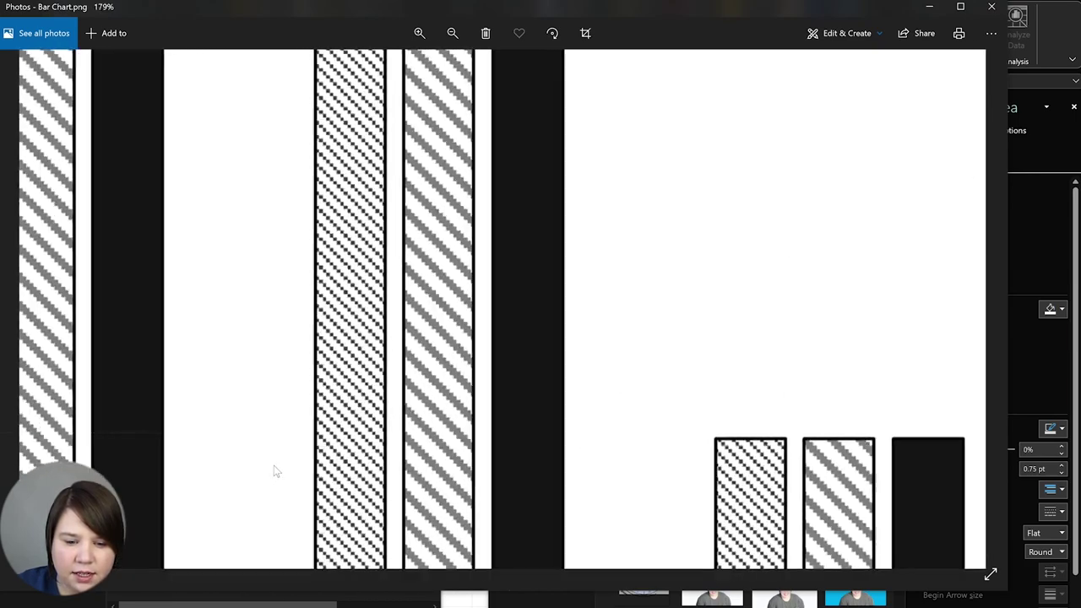
scroll(275, 472, "up", 2)
left_click_drag(432, 393, 432, 190)
left_click_drag(496, 373, 417, 320)
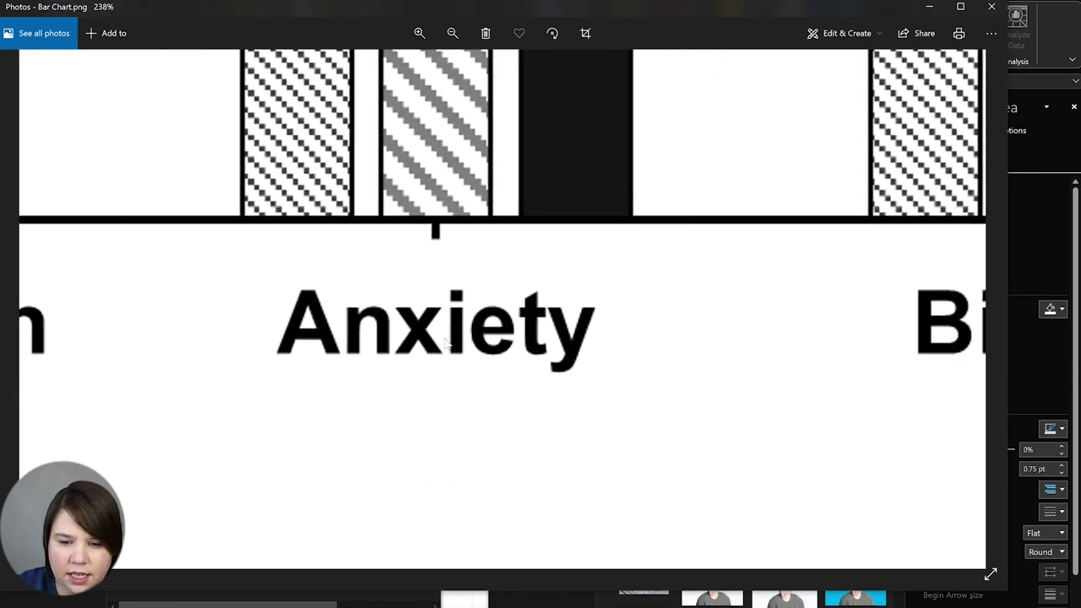
scroll(436, 330, "down", 3)
left_click_drag(604, 353, 203, 338)
scroll(654, 306, "right", 10)
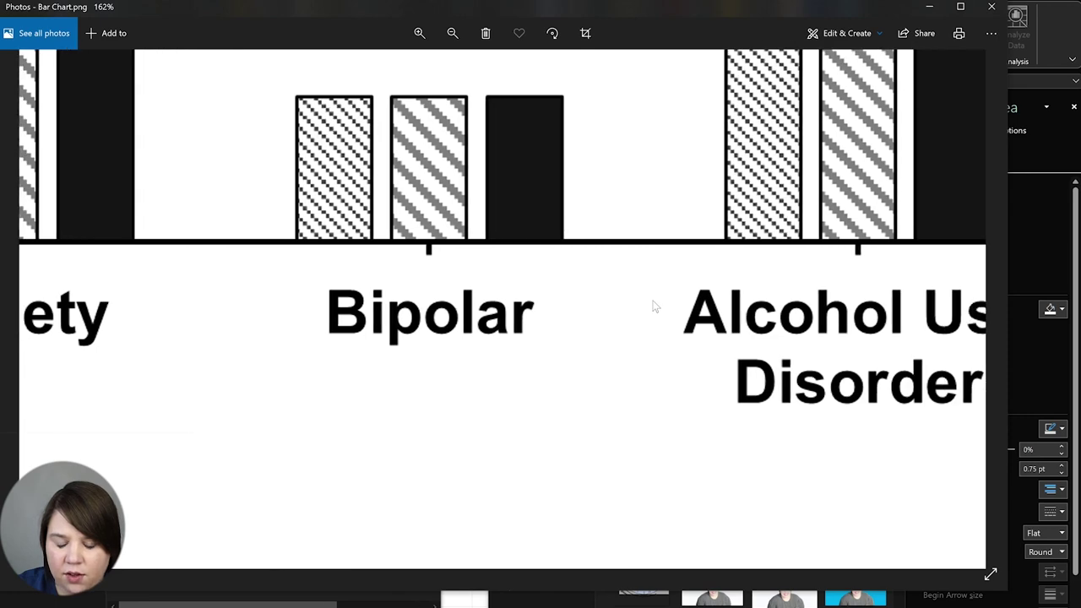
scroll(609, 187, "up", 1)
scroll(609, 188, "up", 3)
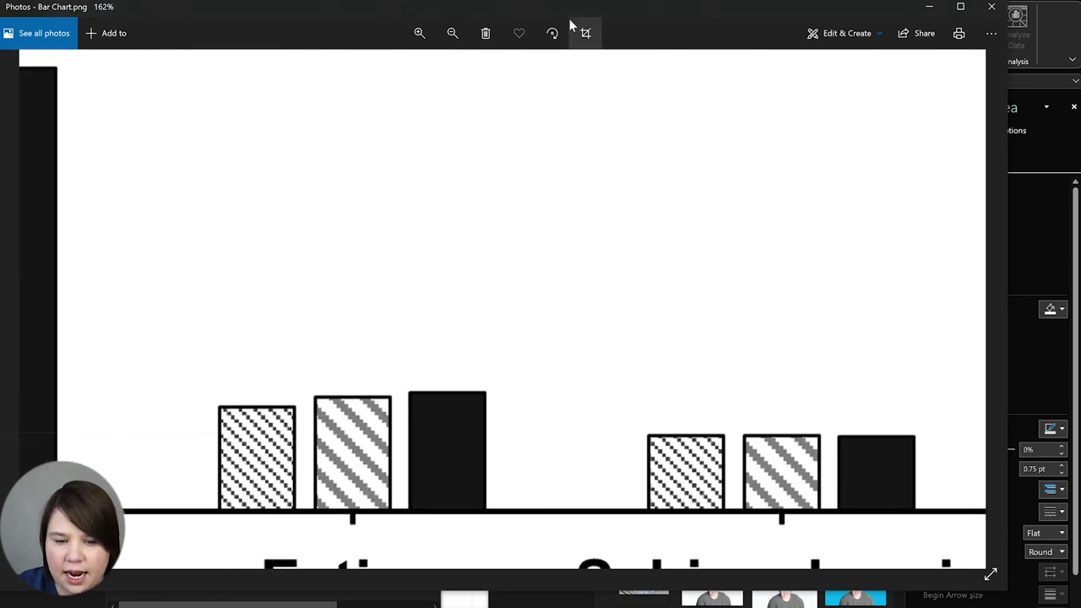
scroll(608, 140, "up", 3)
scroll(633, 272, "up", 3)
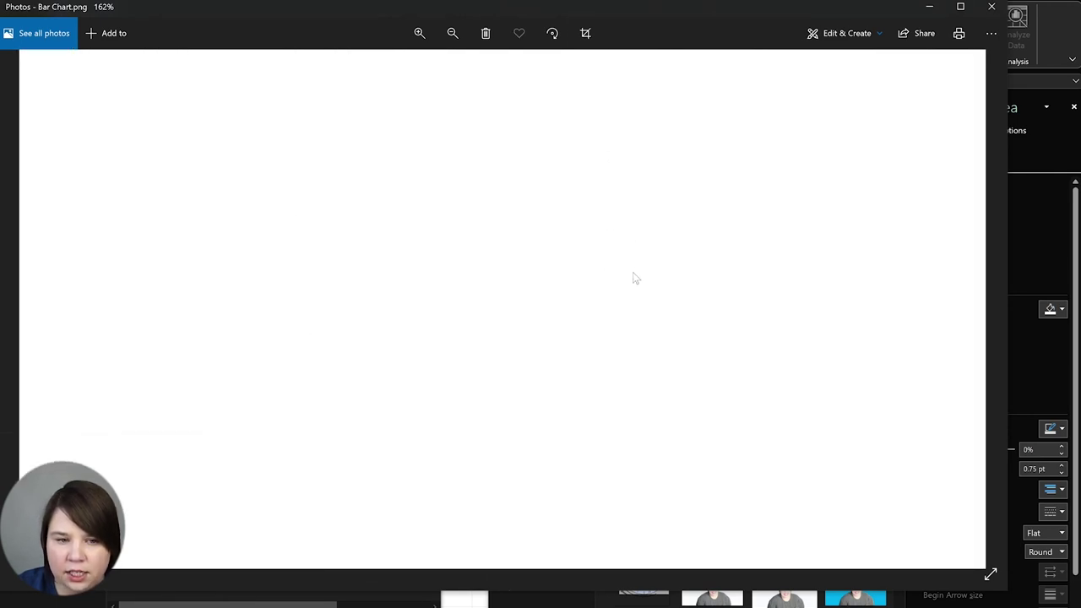
scroll(621, 259, "down", 5)
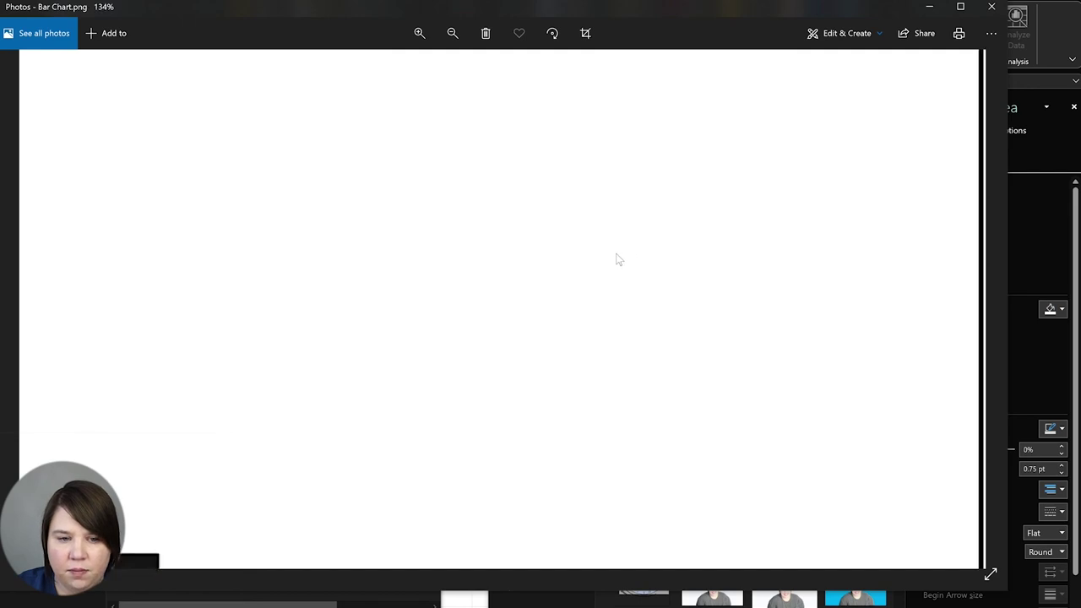
scroll(614, 279, "up", 2)
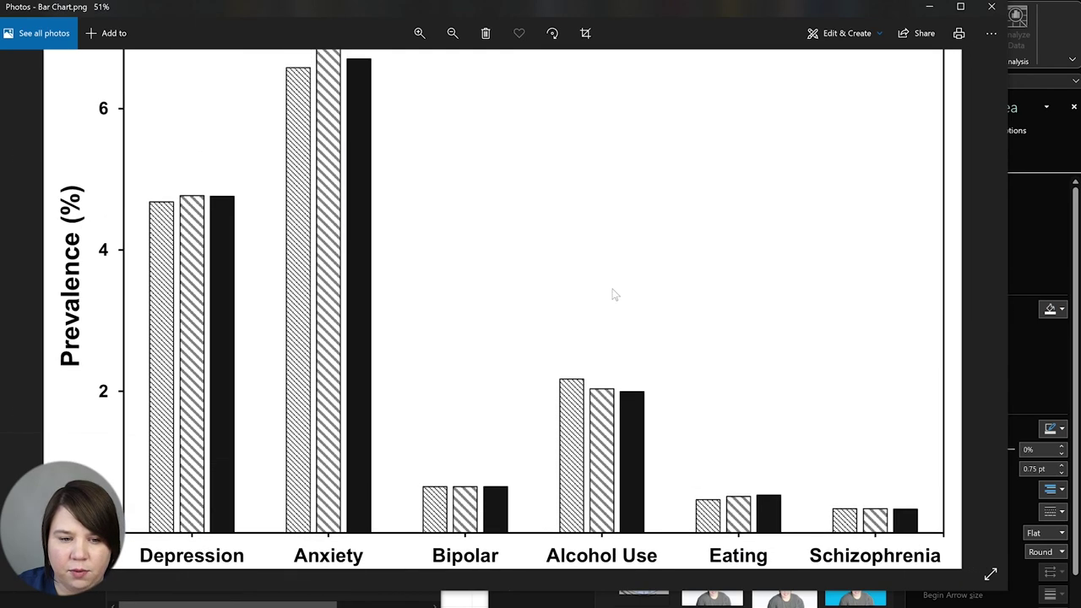
scroll(524, 123, "down", 3)
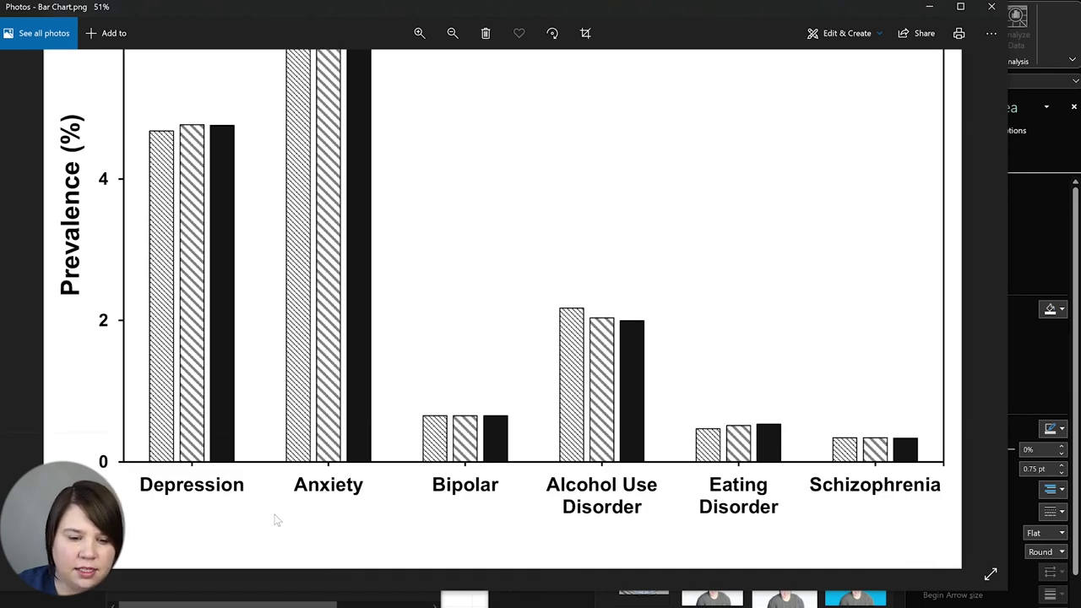
Step: Inspect the sharpness of the Anxiety label and nearby columns in the picture up close, ending with the full image in view
scroll(275, 519, "up", 5)
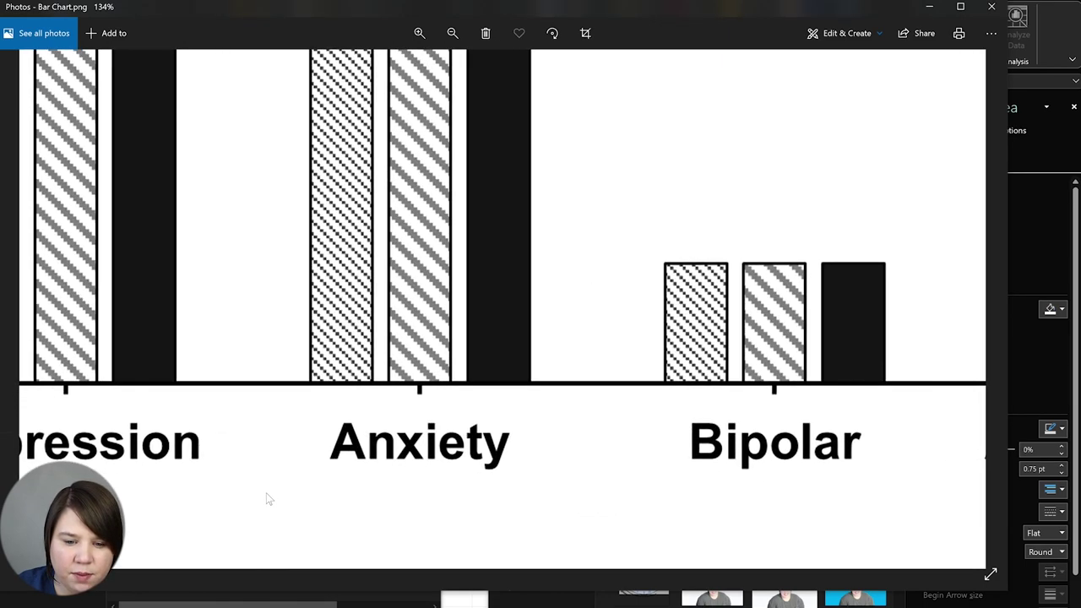
scroll(266, 499, "up", 2)
scroll(279, 495, "up", 3)
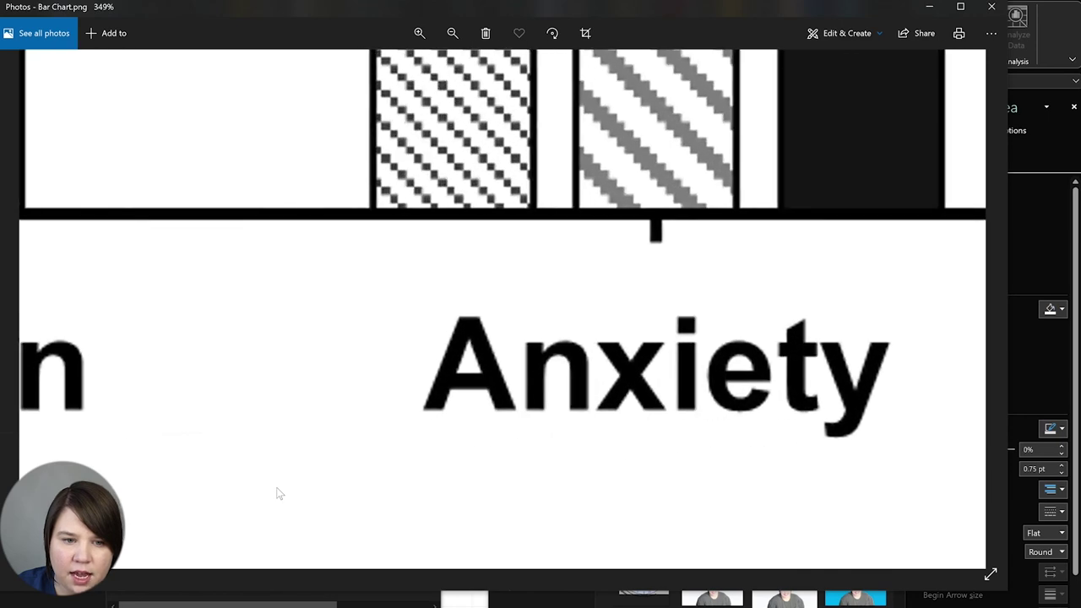
scroll(278, 490, "up", 2)
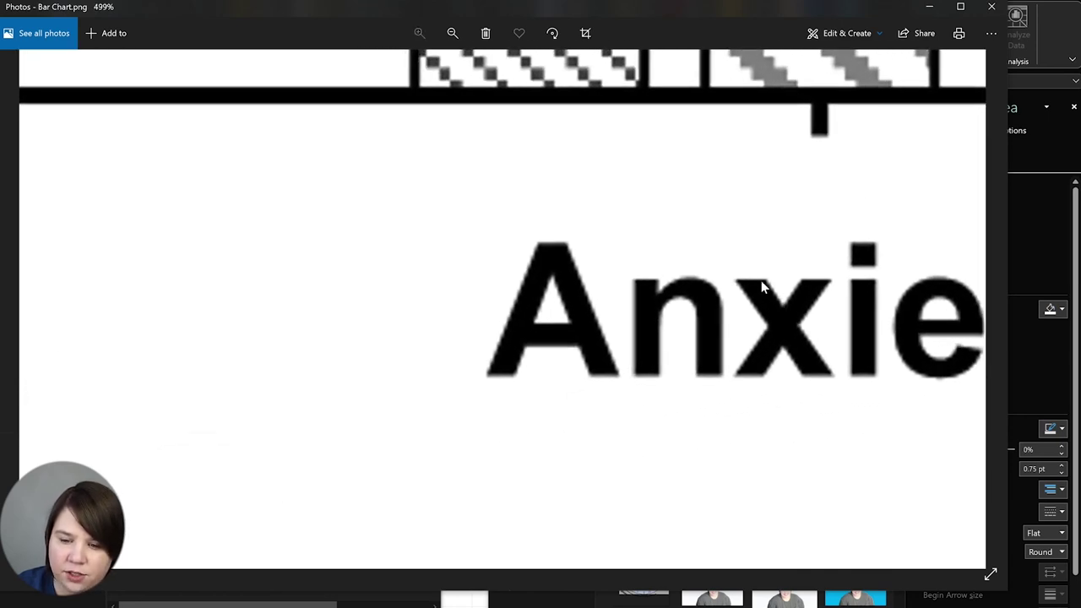
scroll(762, 326, "down", 10)
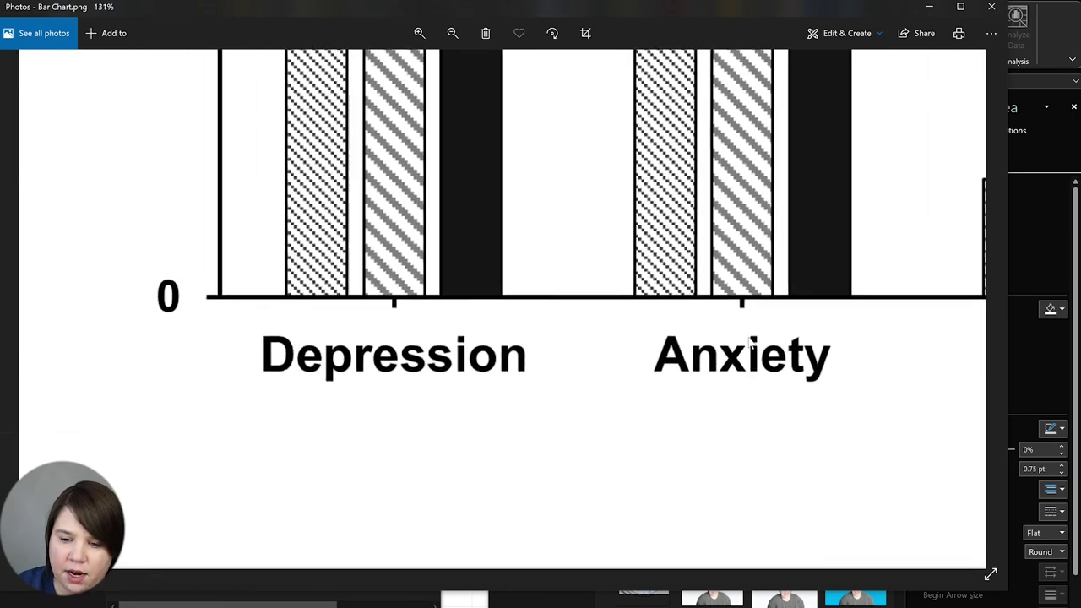
scroll(752, 344, "down", 4)
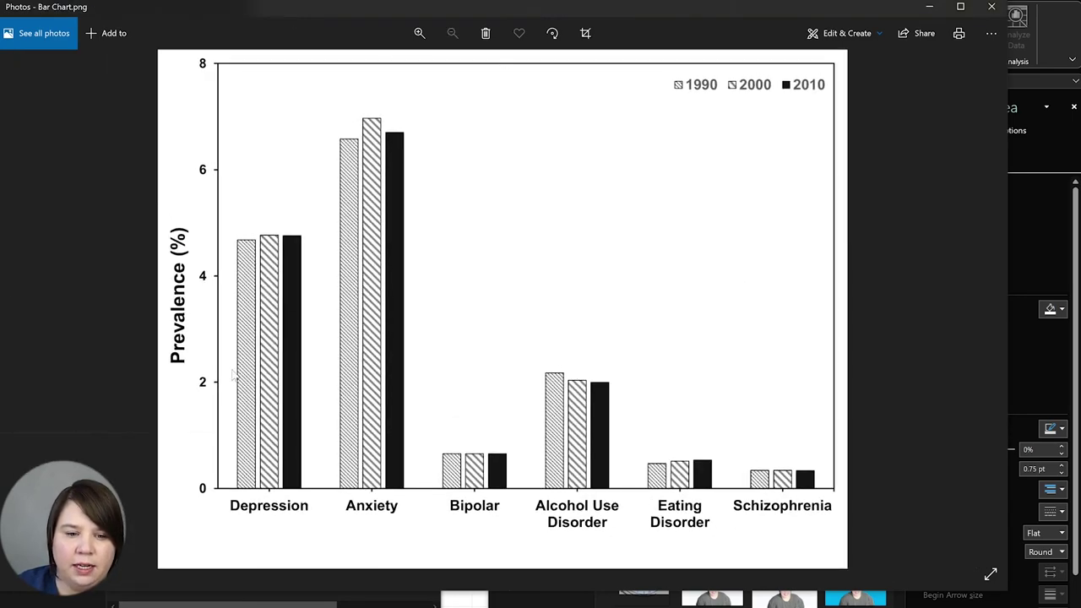
Step: Return to the Excel workbook and move the whole chart slightly right and down, away from the data table
left_click(991, 7)
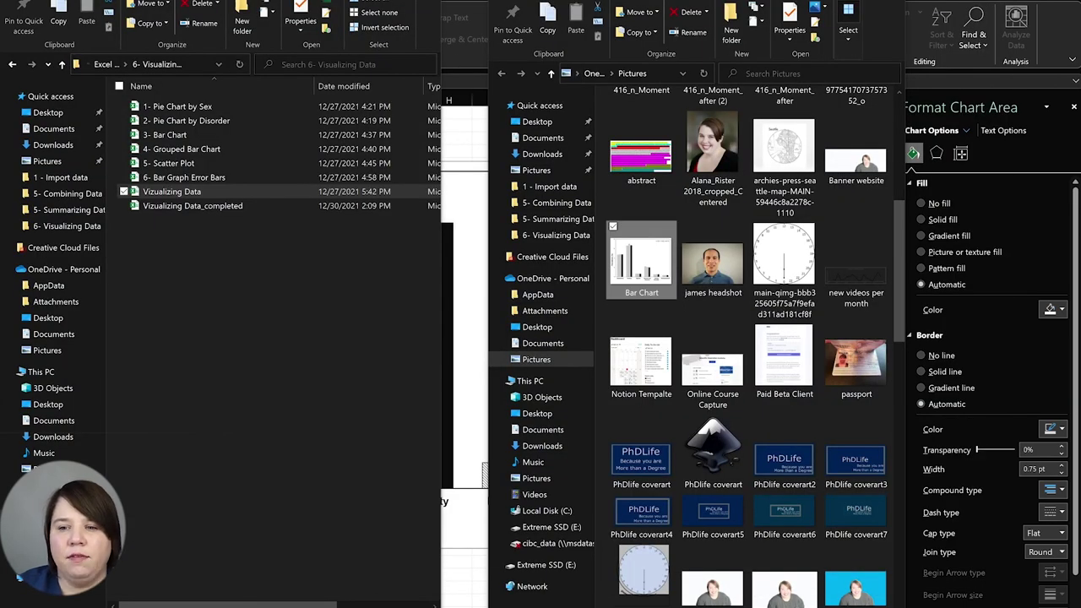
left_click(446, 7)
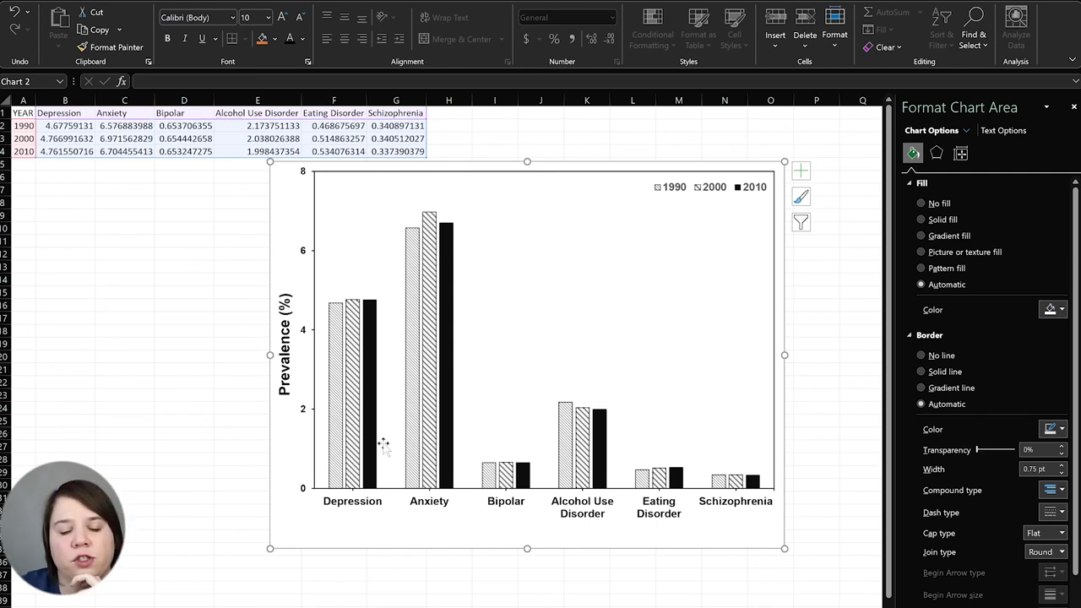
left_click_drag(293, 200, 317, 225)
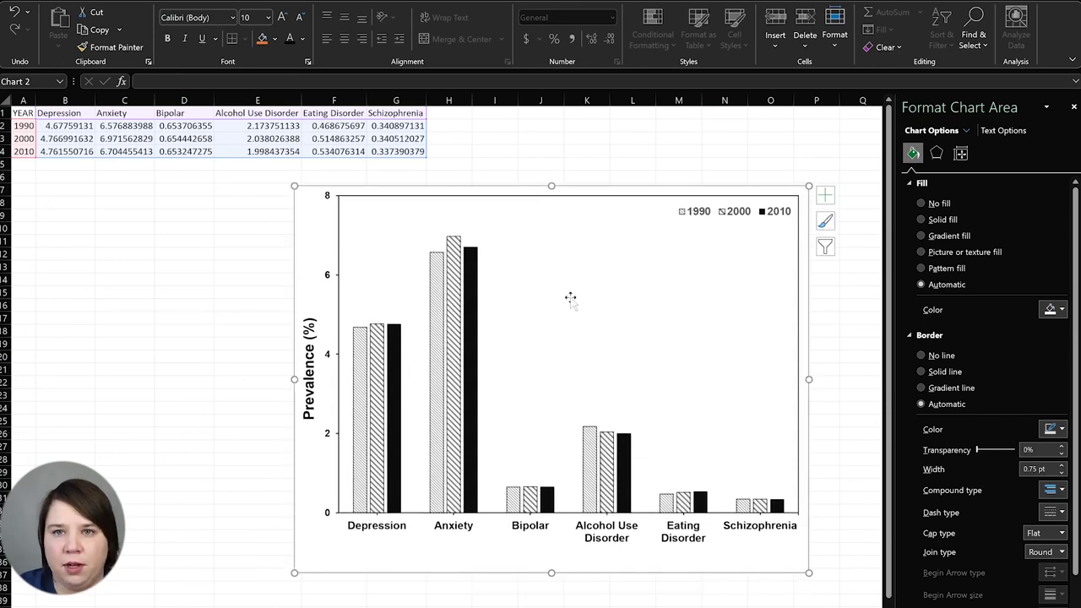